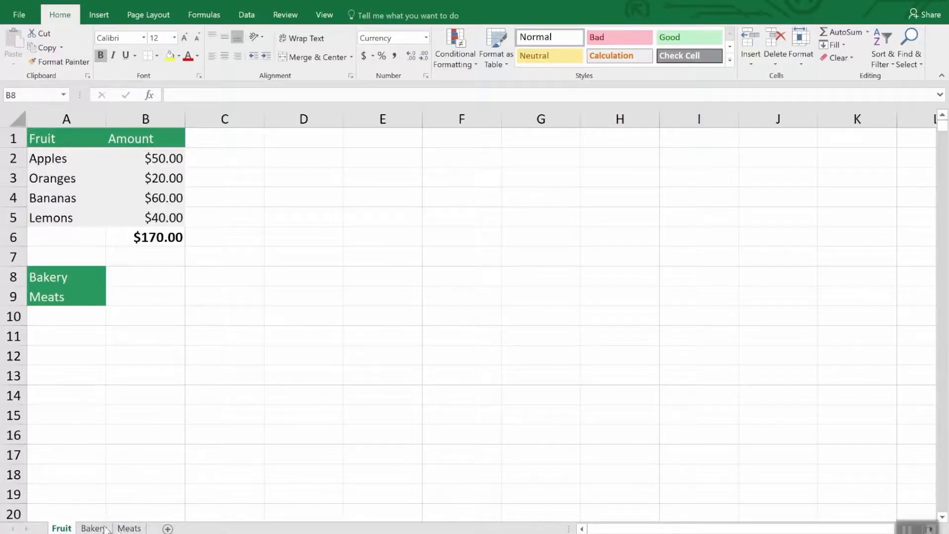
# Look at the Meats sheet, return to the Fruit sheet and create a copy of it before Fruit in Inventory.xlsx
pyautogui.click(129, 528)
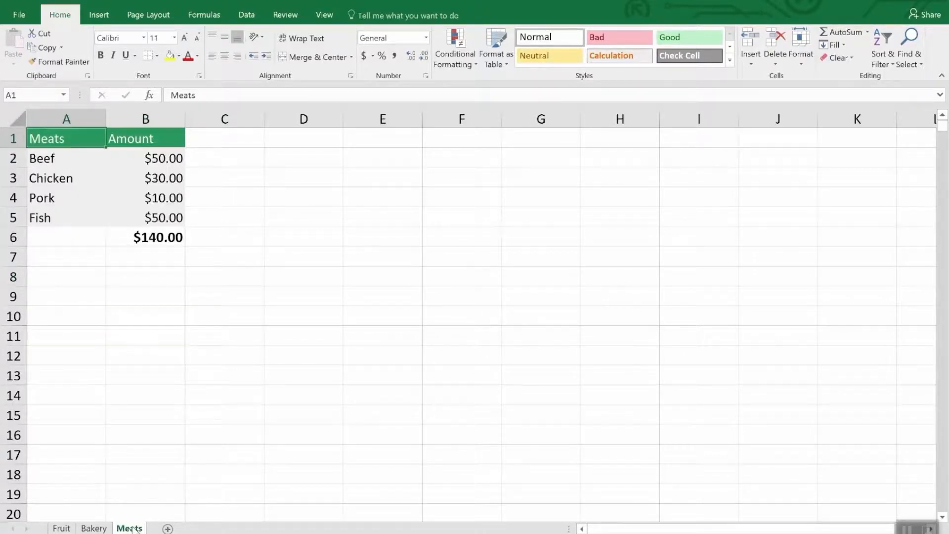
pyautogui.click(66, 527)
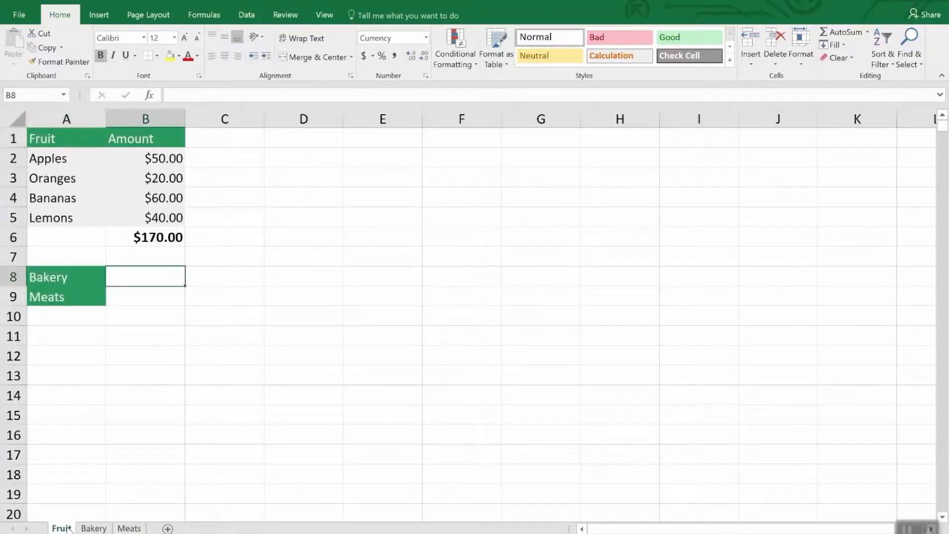
pyautogui.rightClick(68, 527)
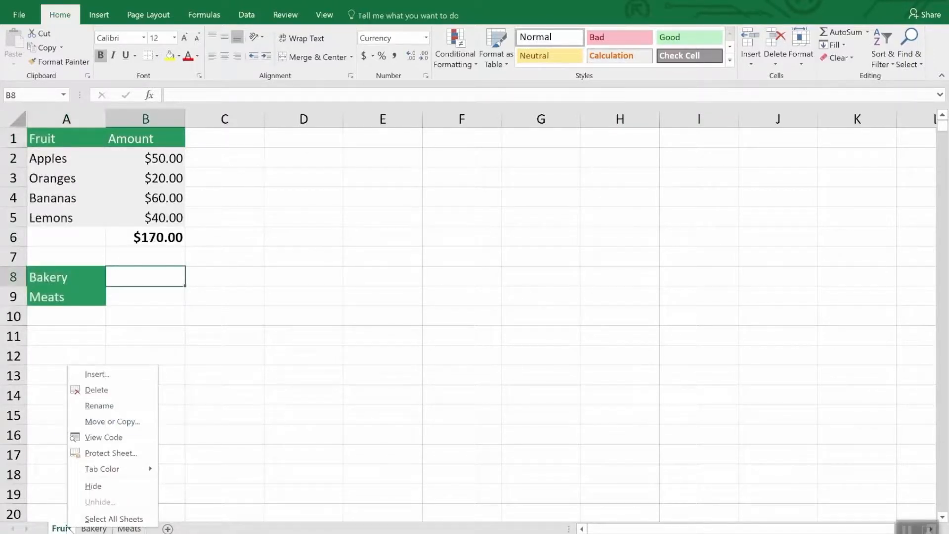
pyautogui.click(122, 423)
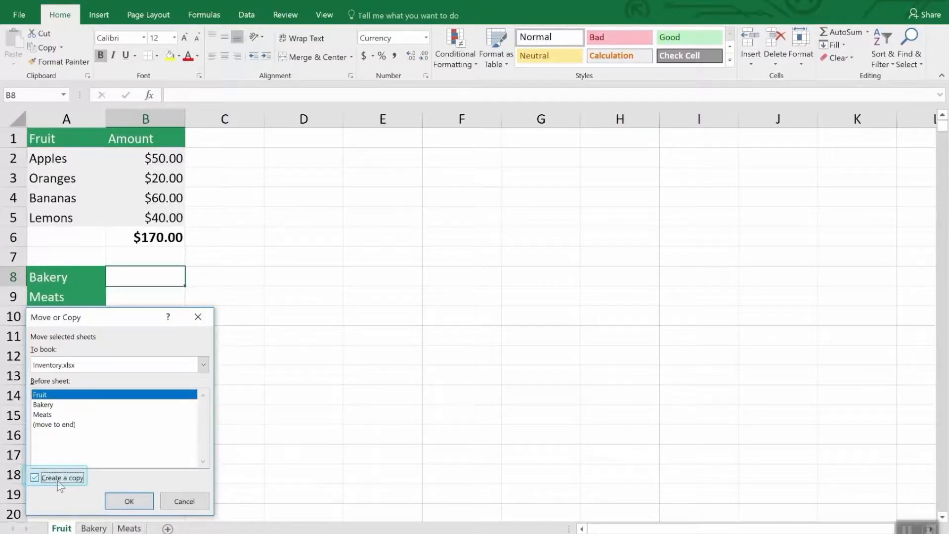
pyautogui.click(129, 501)
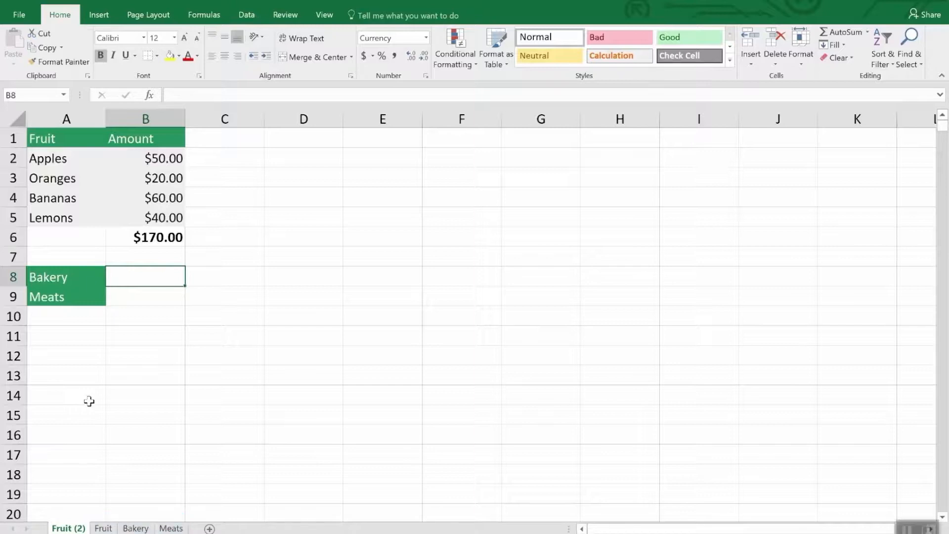
# Delete the duplicated Fruit (2) sheet from the workbook
pyautogui.rightClick(58, 528)
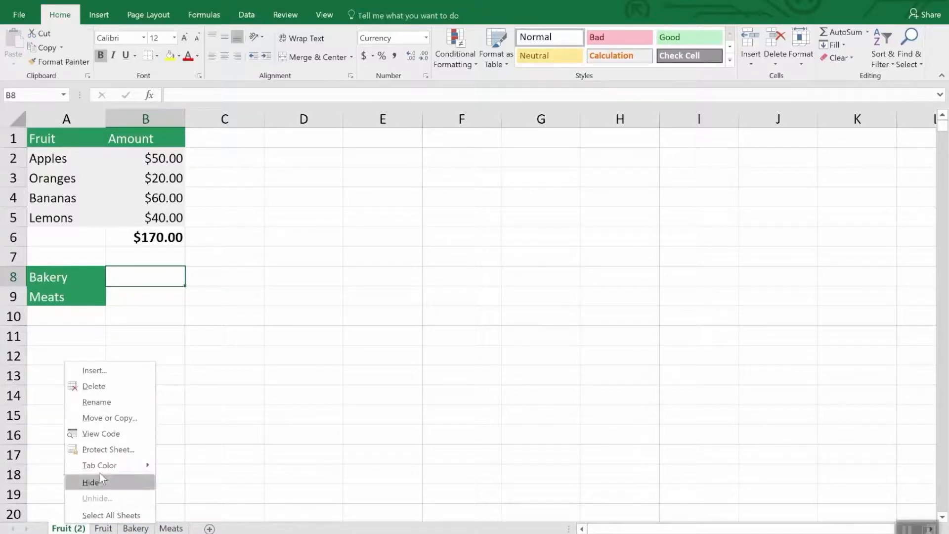
pyautogui.click(104, 385)
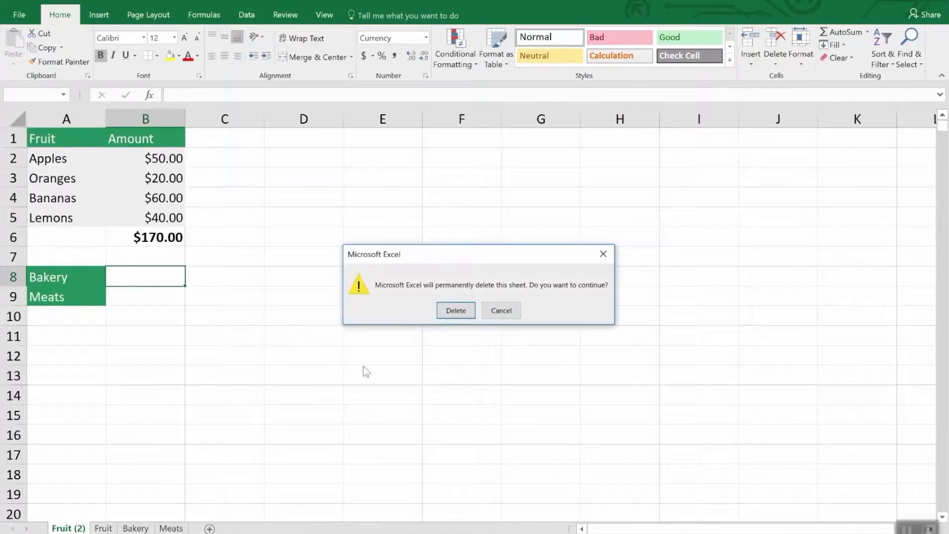
pyautogui.click(454, 310)
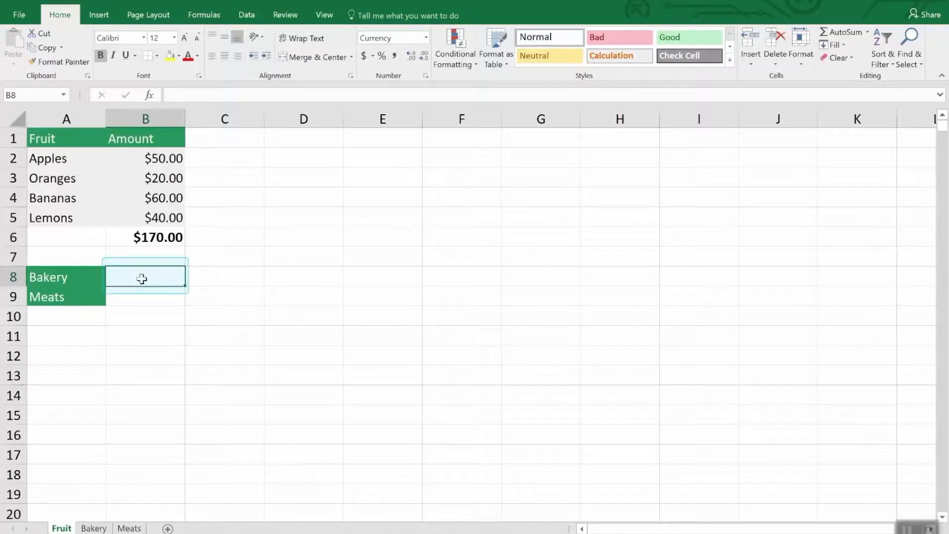
# Enter a SUM formula in cell B8 of the Fruit sheet that references cell B7 on the Bakery sheet
pyautogui.write('=')
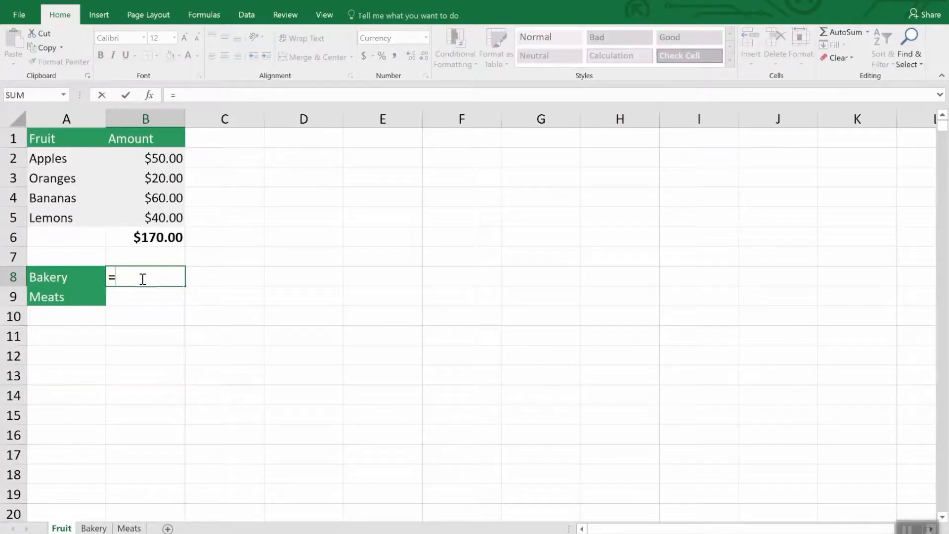
pyautogui.write('sum')
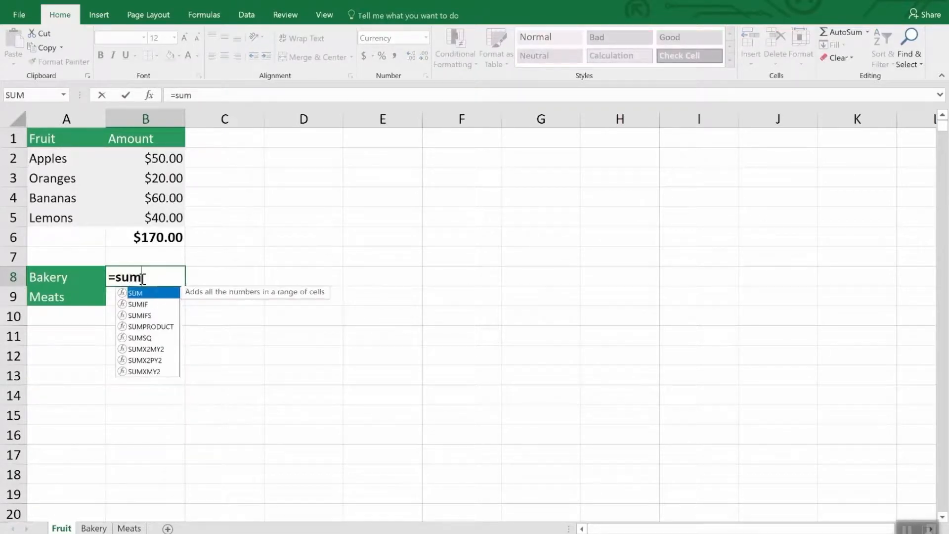
pyautogui.write('(')
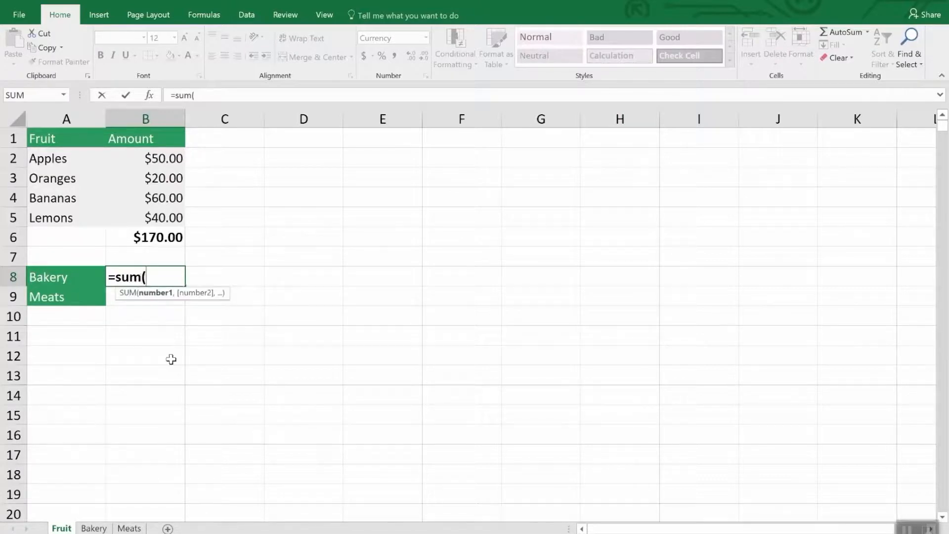
pyautogui.click(99, 528)
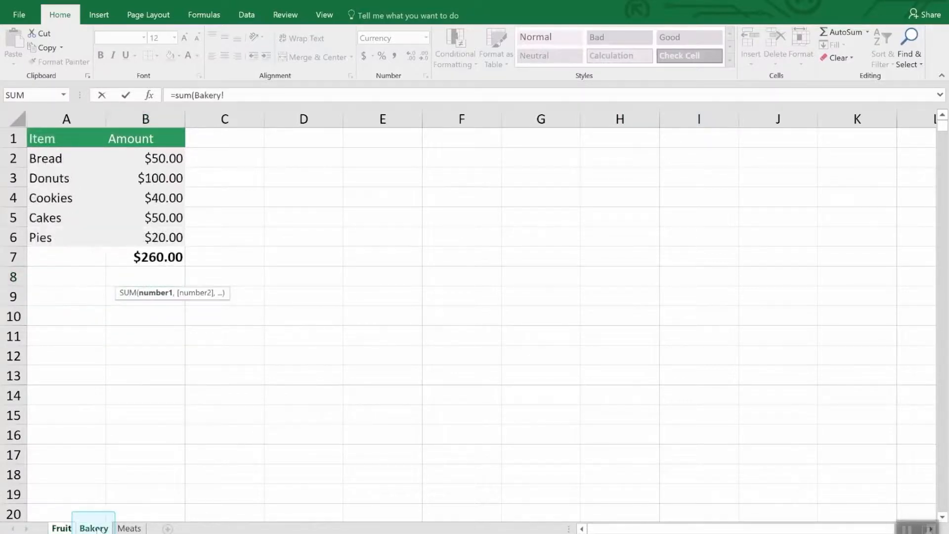
pyautogui.click(165, 255)
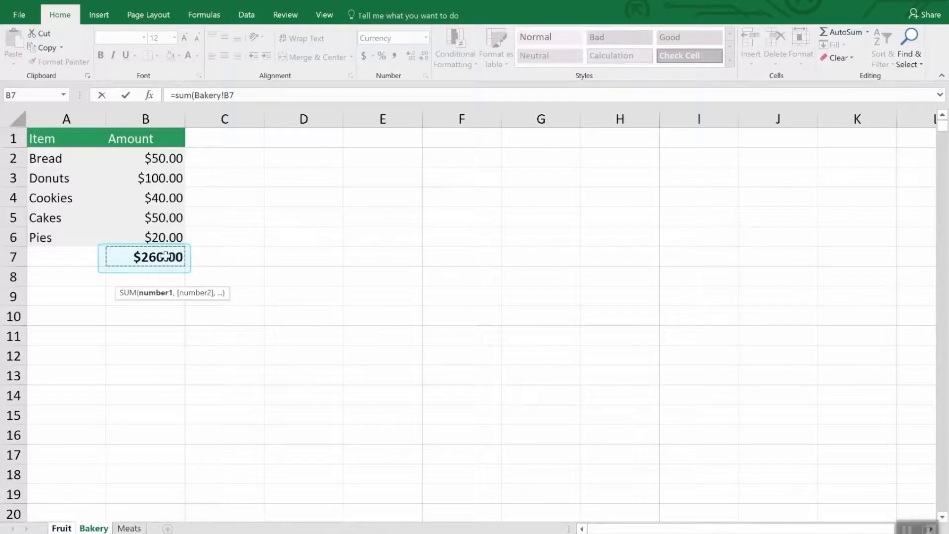
pyautogui.press('Return')
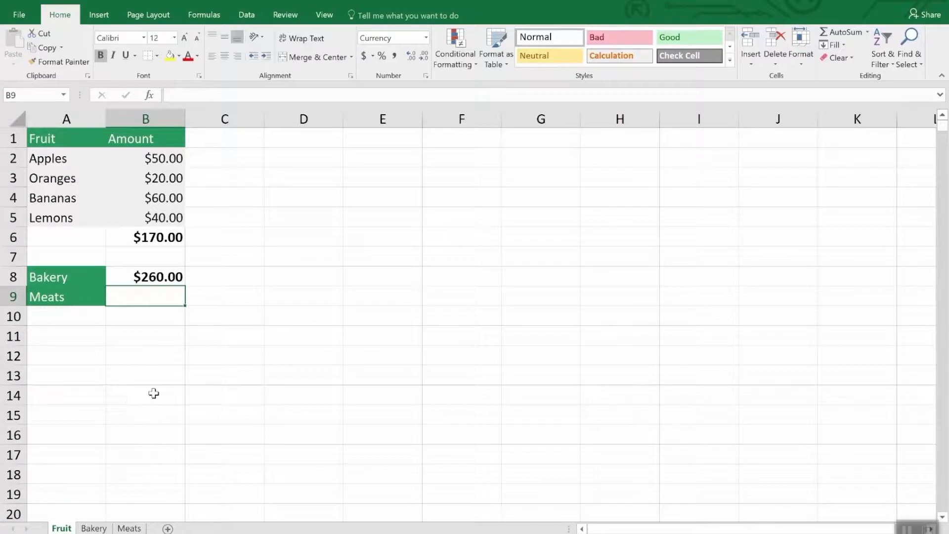
# Enter a SUM formula in cell B9 of the Fruit sheet that adds cells B3 and B5 from the Meats sheet
pyautogui.write('=sum(')
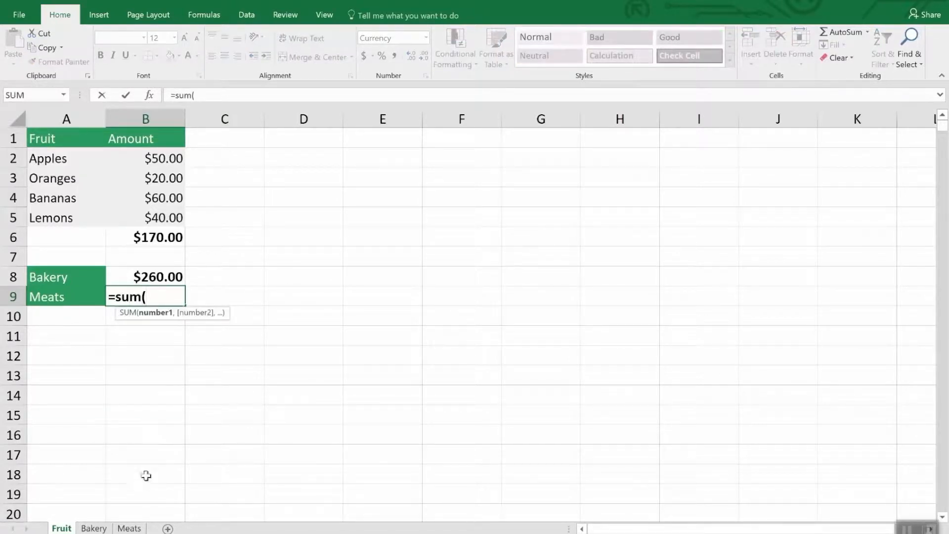
pyautogui.click(139, 528)
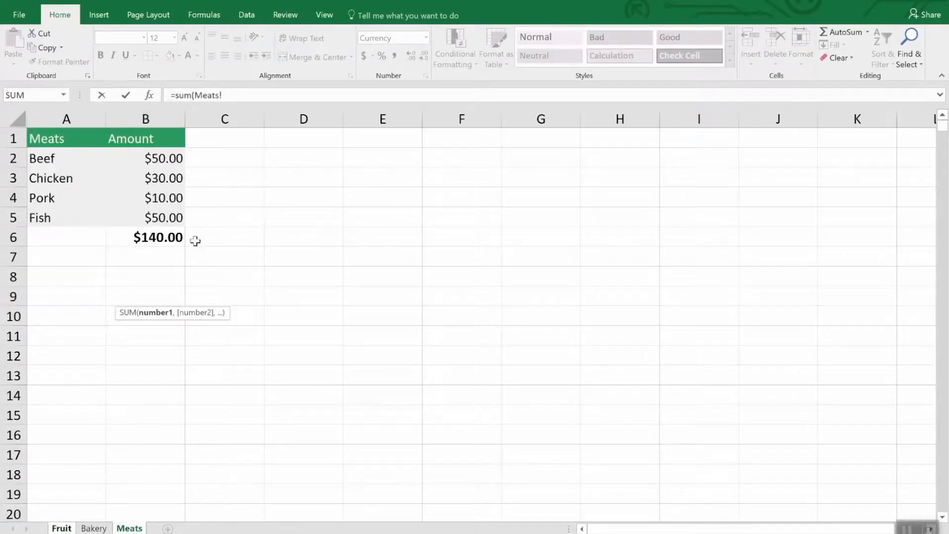
pyautogui.click(168, 177)
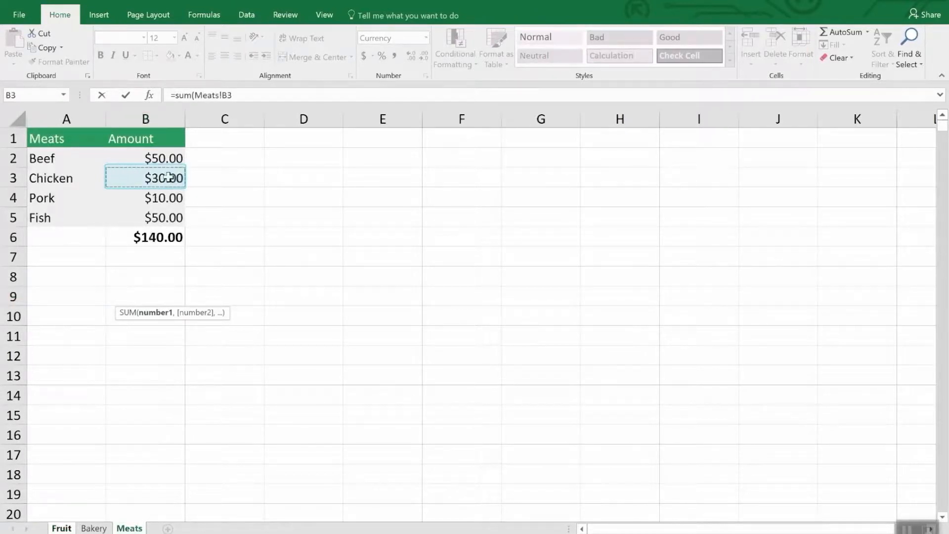
pyautogui.write(',')
pyautogui.click(170, 218)
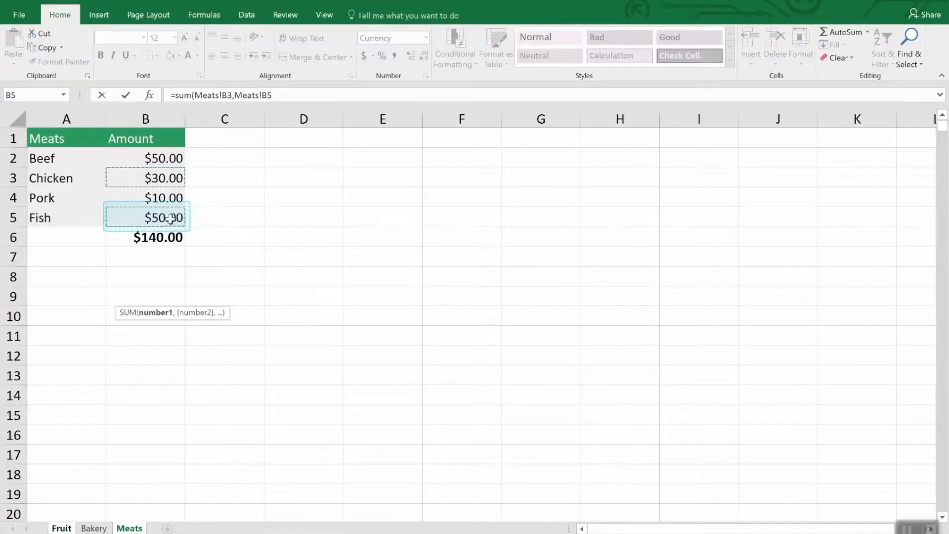
pyautogui.press('Return')
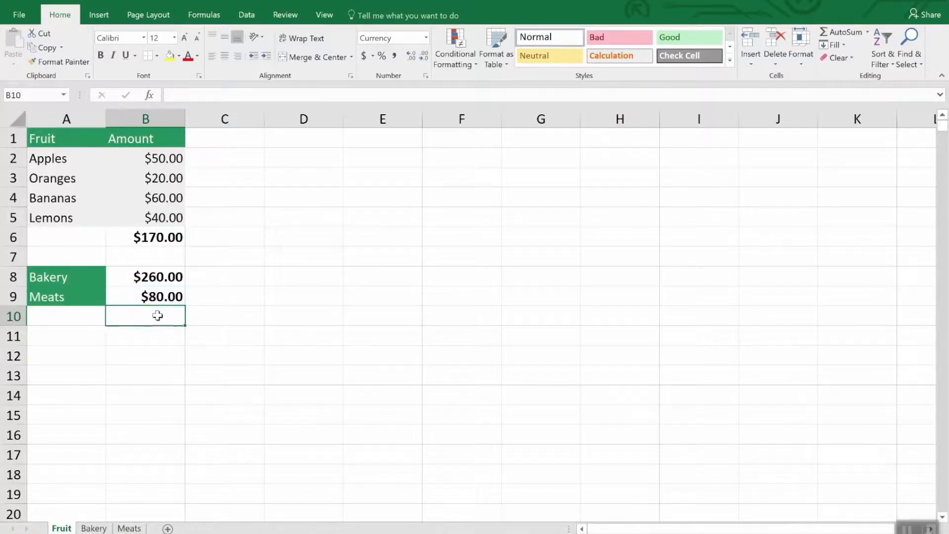
# Open the formula in cell B8 and examine its Bakery! sheet reference alongside the Bakery and Meats sheets
pyautogui.click(159, 278)
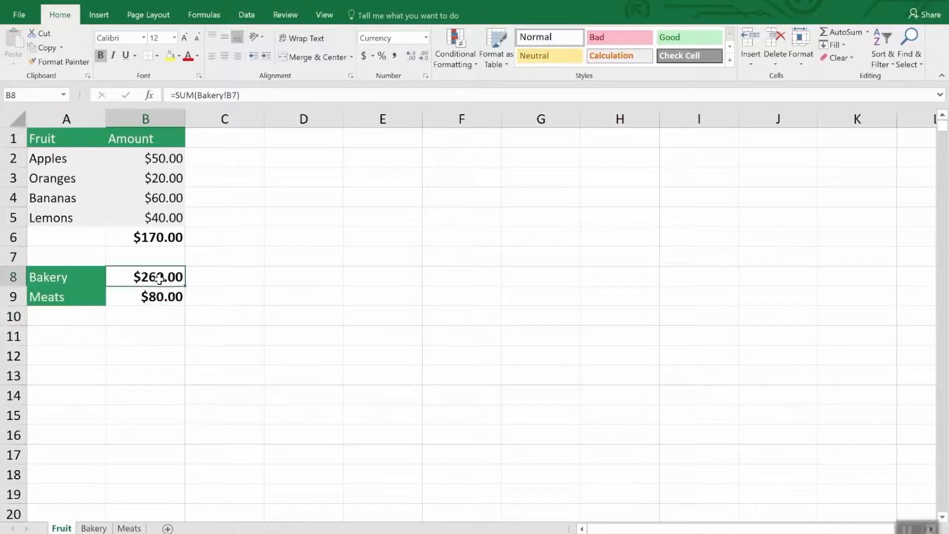
pyautogui.click(261, 96)
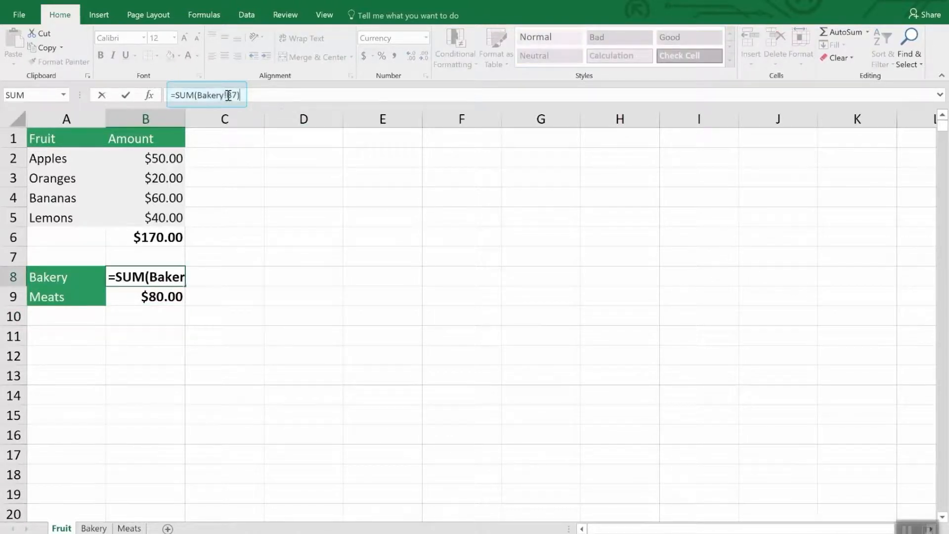
pyautogui.moveTo(228, 95); pyautogui.dragTo(198, 95)
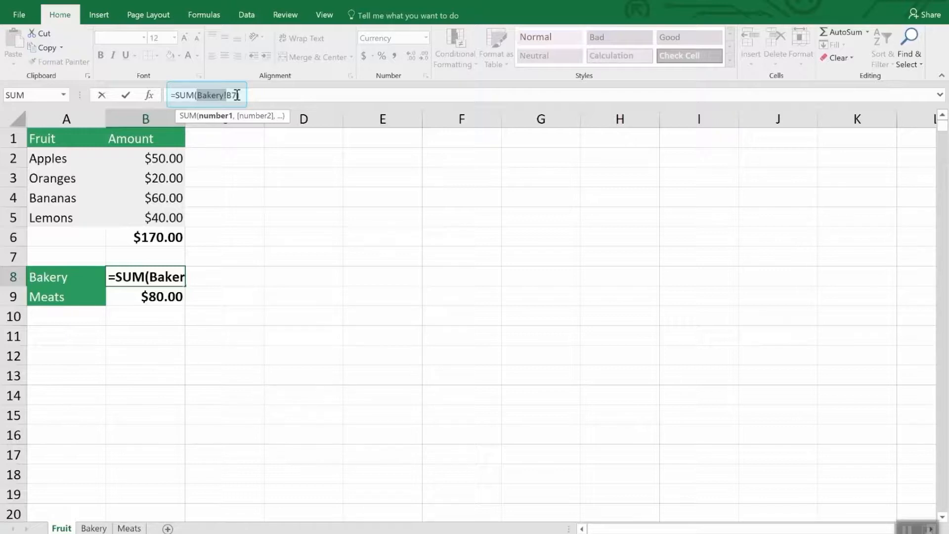
pyautogui.write(')')
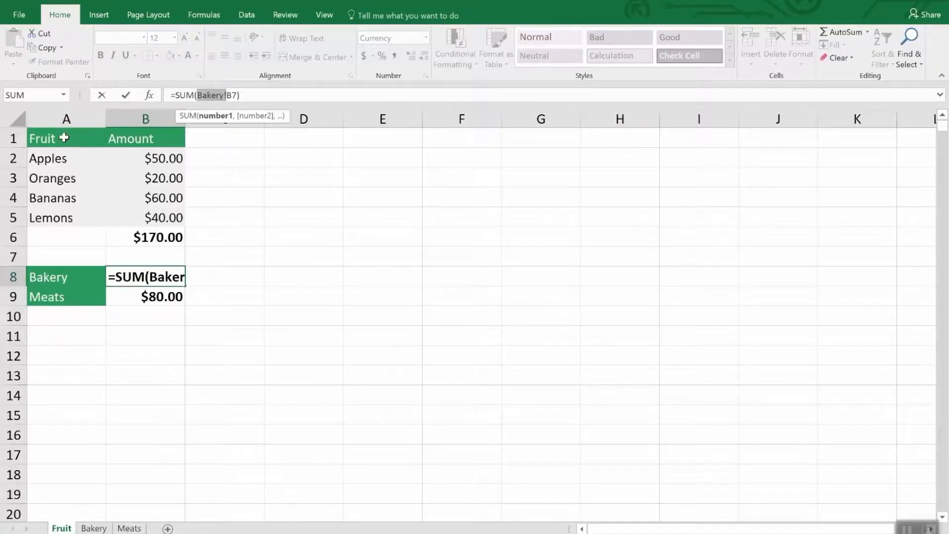
pyautogui.click(92, 528)
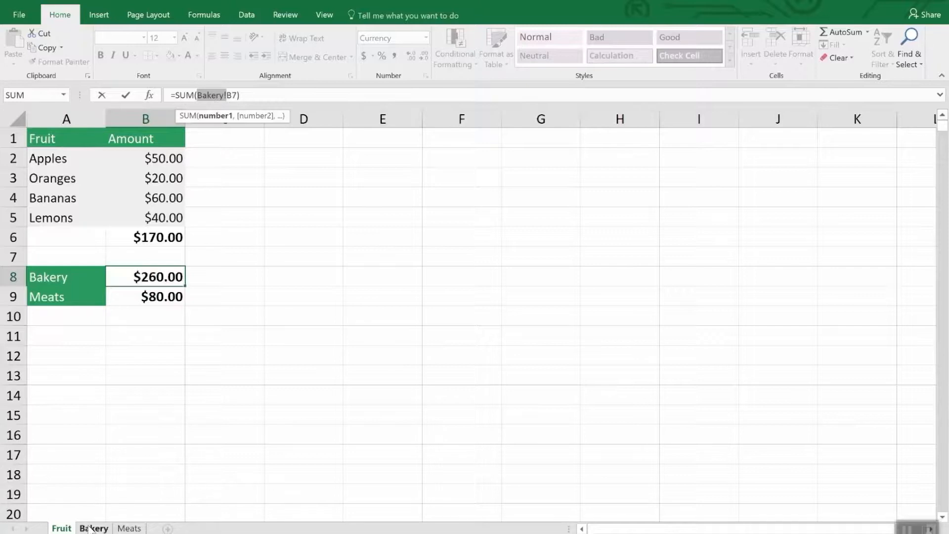
pyautogui.click(129, 528)
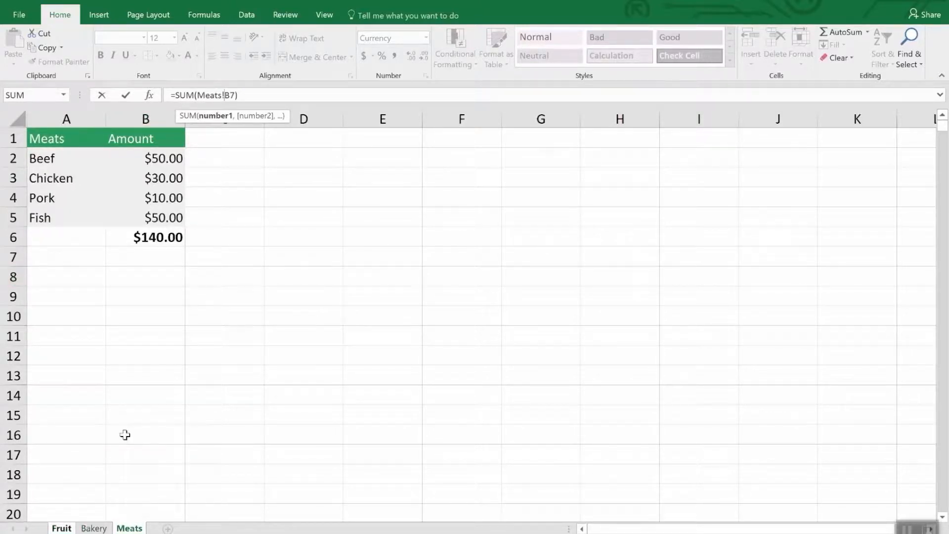
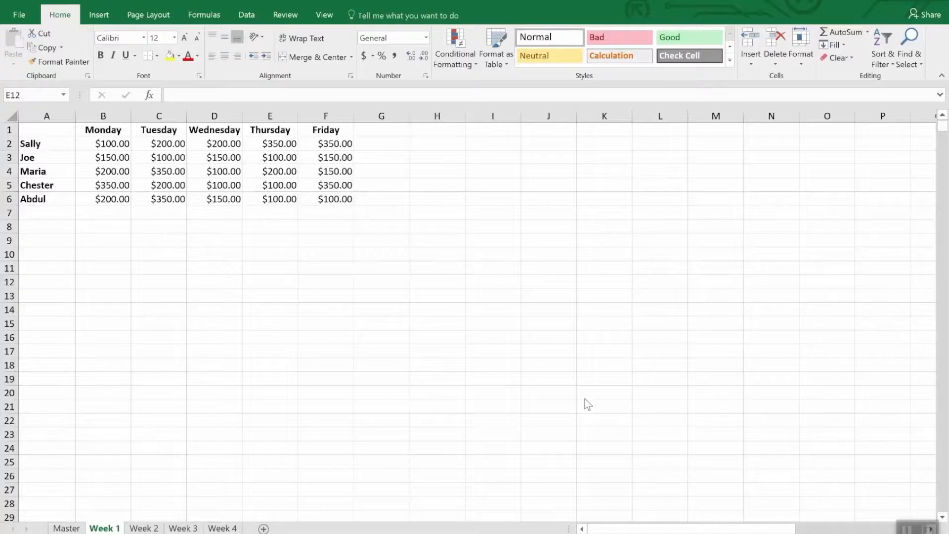
# Start a consolidation in cell A1 of the empty Master sheet, keeping Sum as the function
pyautogui.click(183, 528)
pyautogui.click(222, 528)
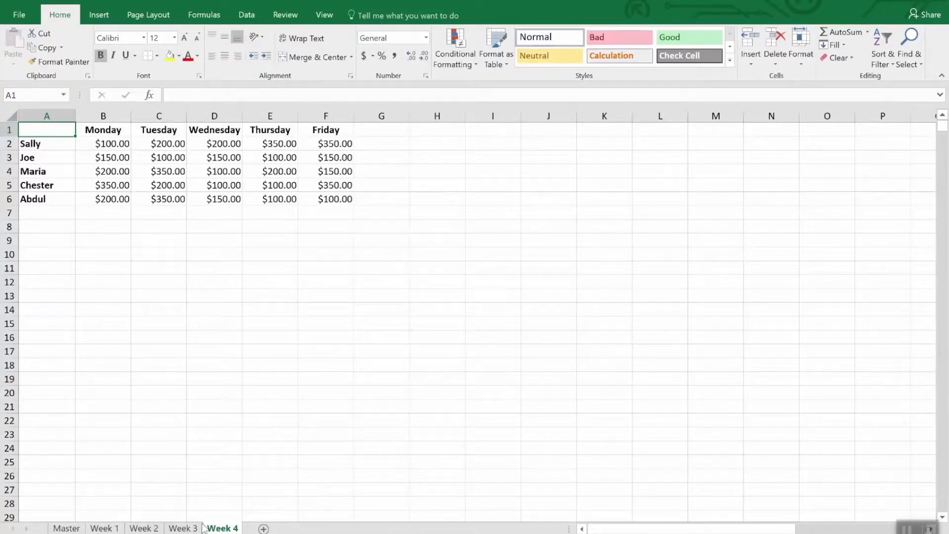
pyautogui.keyDown('ctrl'); pyautogui.click(66, 528); pyautogui.keyUp('ctrl')
pyautogui.click(66, 528)
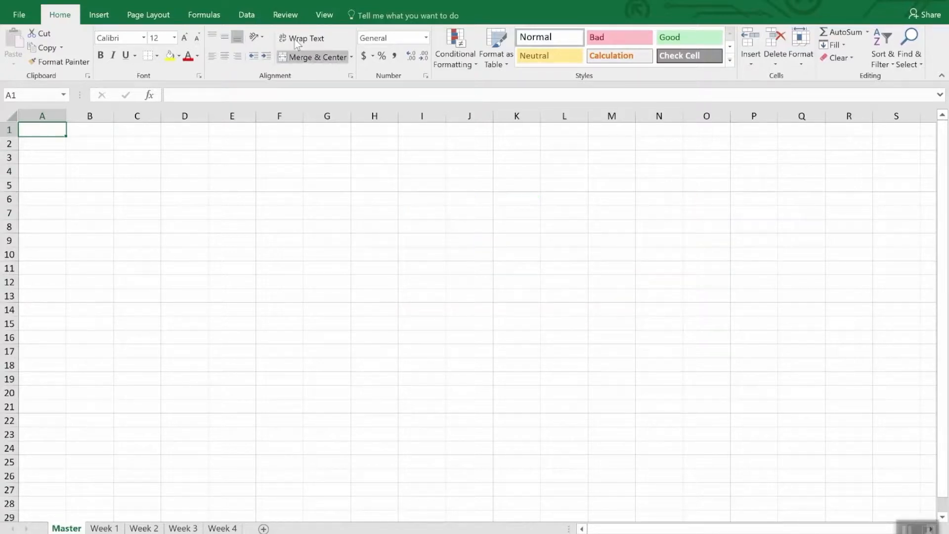
pyautogui.click(250, 16)
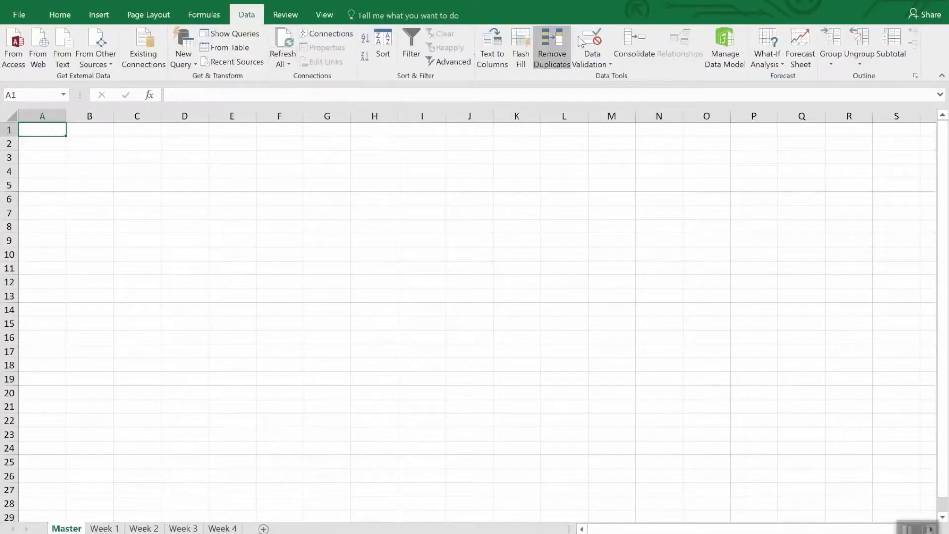
pyautogui.click(633, 42)
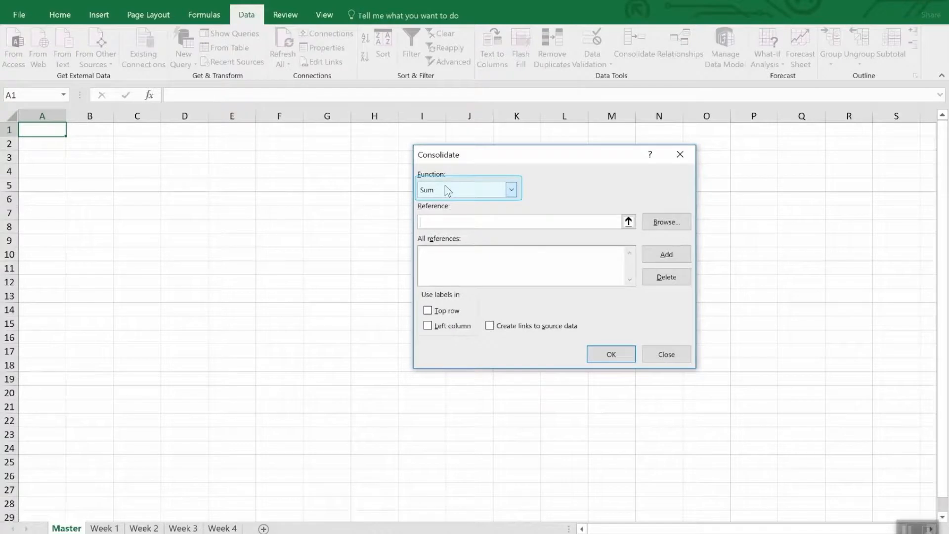
pyautogui.click(511, 190)
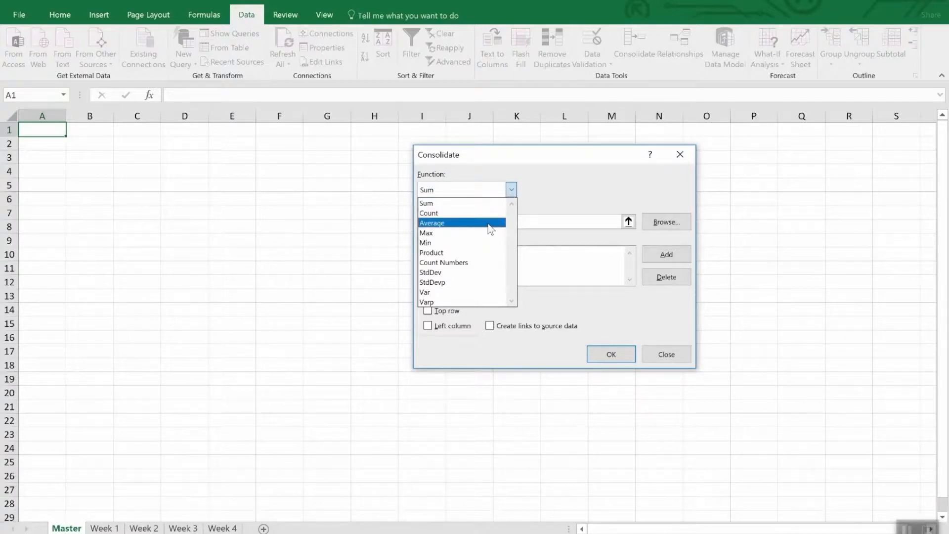
pyautogui.click(568, 187)
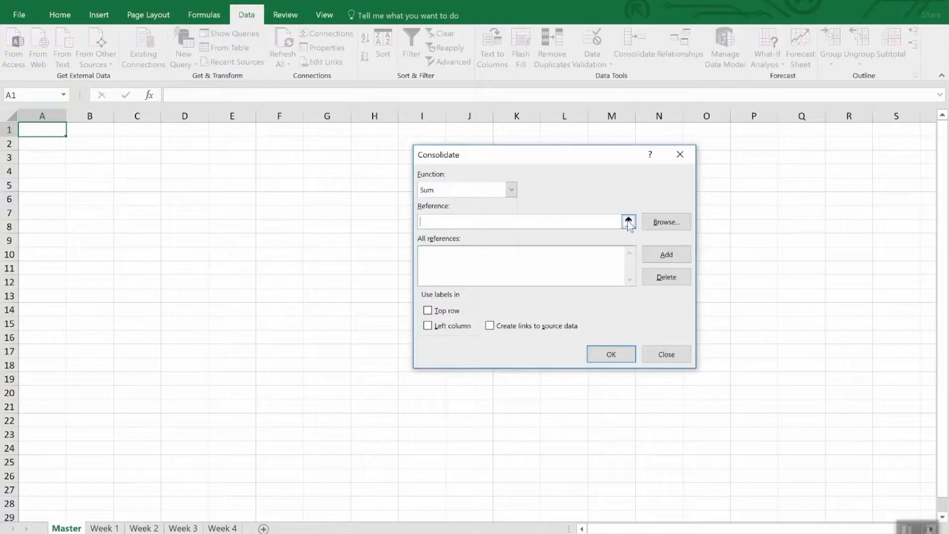
# Add the range A1:F6 of the Week 1 sheet to the consolidation references
pyautogui.click(629, 221)
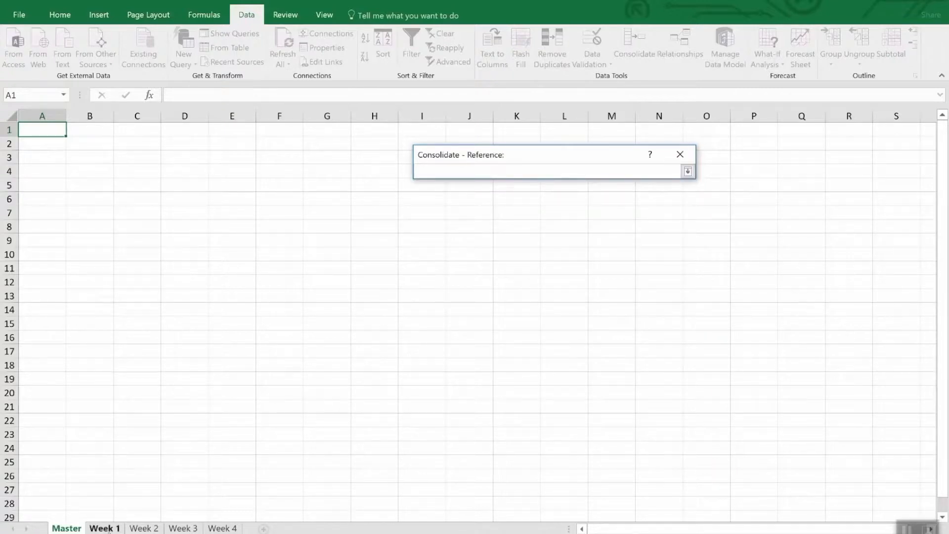
pyautogui.click(104, 528)
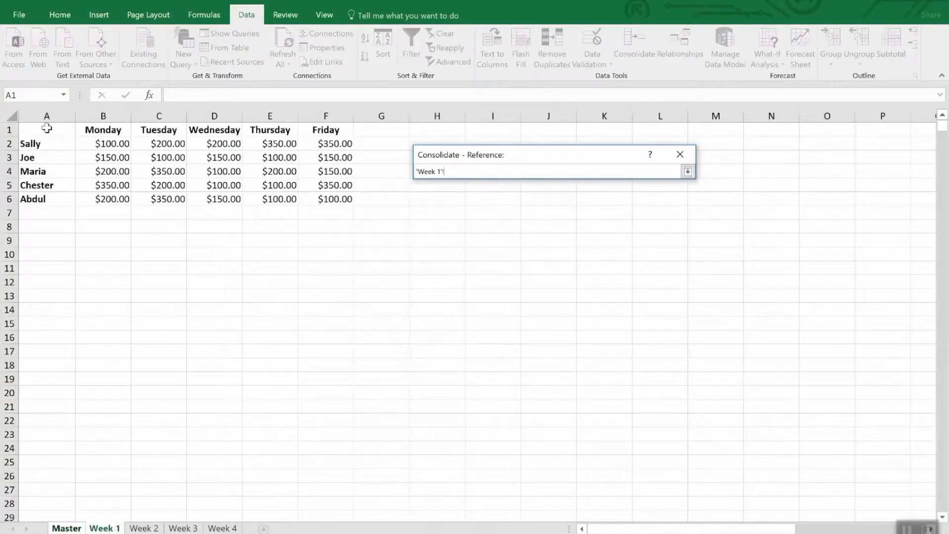
pyautogui.moveTo(47, 134); pyautogui.dragTo(337, 198)
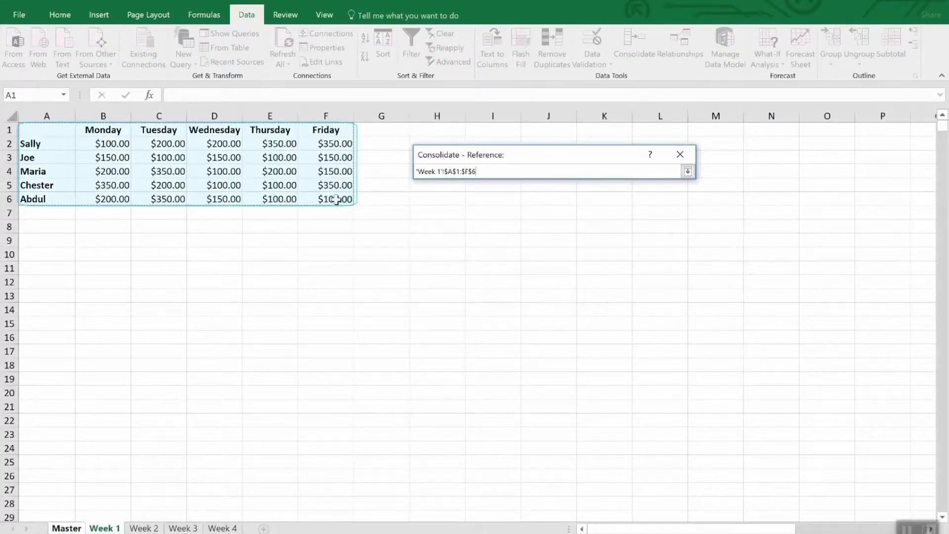
pyautogui.click(688, 172)
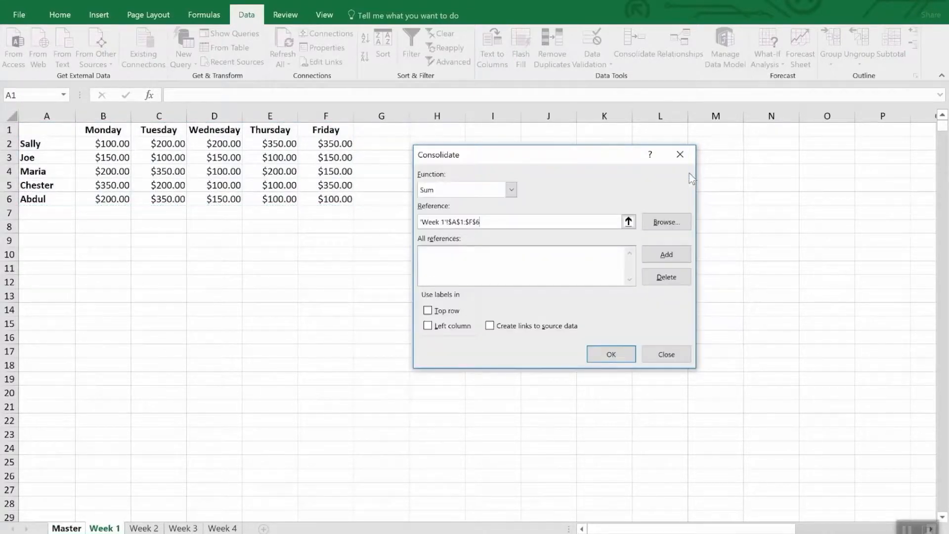
pyautogui.click(659, 253)
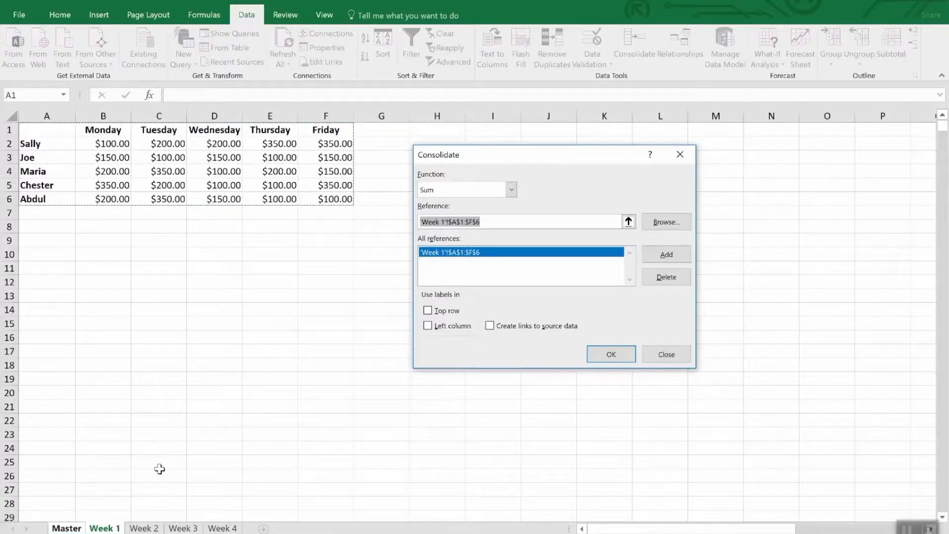
# Add the same A1:F6 range from the Week 2, Week 3 and Week 4 sheets to the consolidation references
pyautogui.click(146, 528)
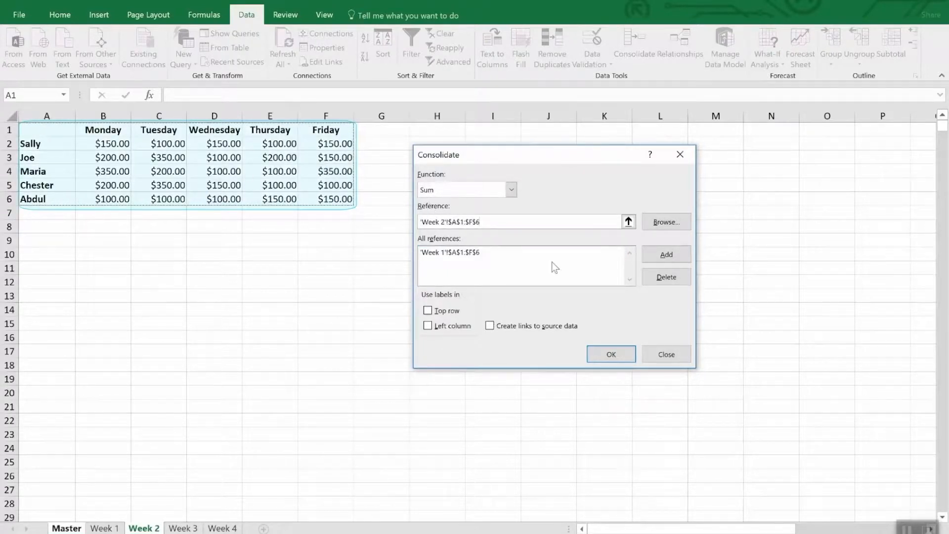
pyautogui.click(662, 254)
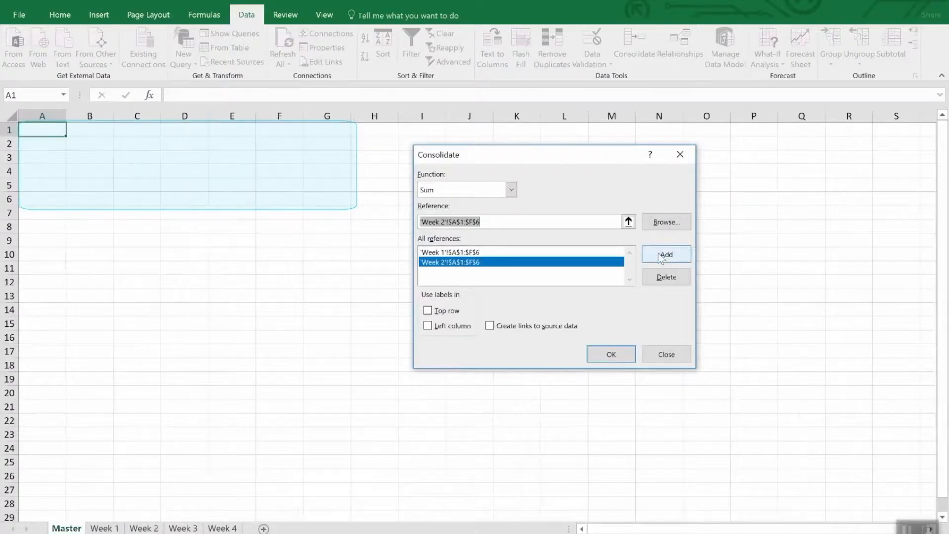
pyautogui.click(183, 527)
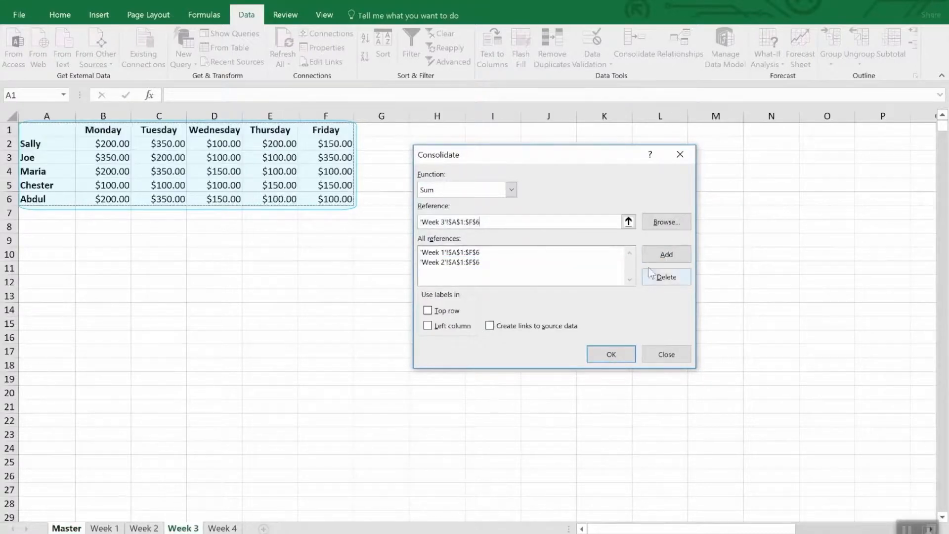
pyautogui.click(663, 254)
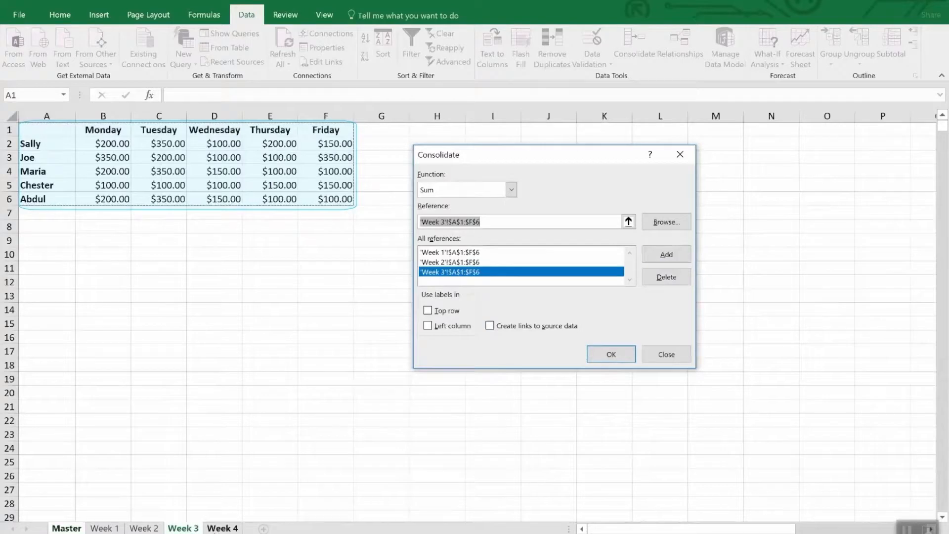
pyautogui.click(222, 527)
pyautogui.click(685, 255)
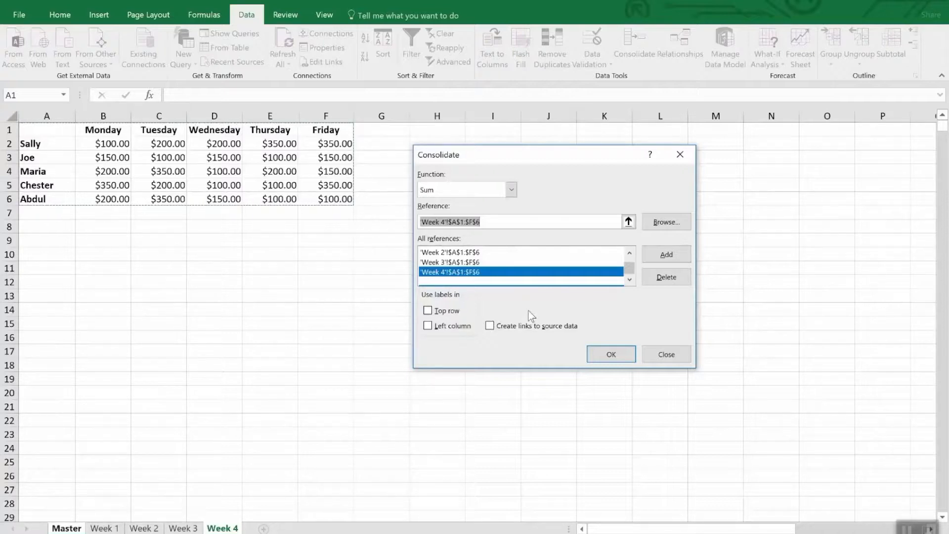
# Consolidate the weekly data using top row and left column labels, with links to the source data
pyautogui.click(453, 312)
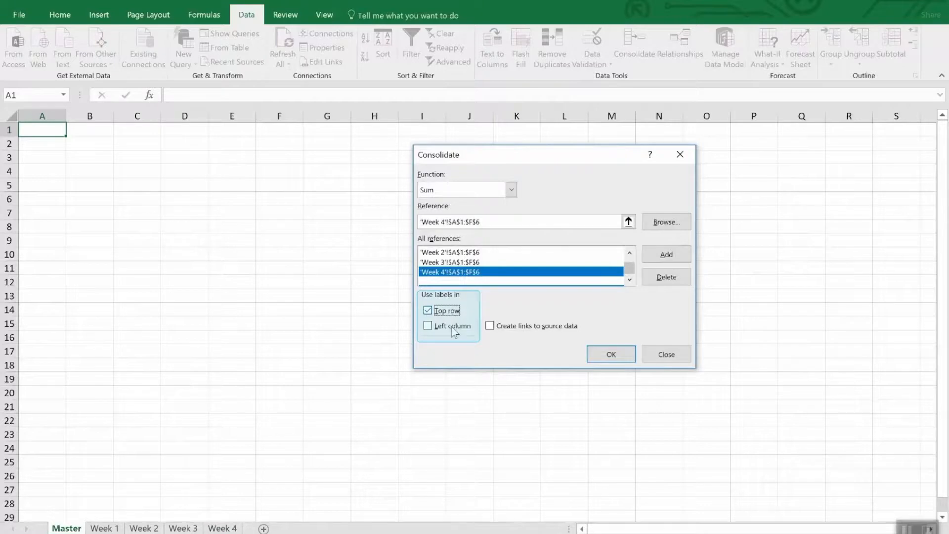
pyautogui.click(453, 327)
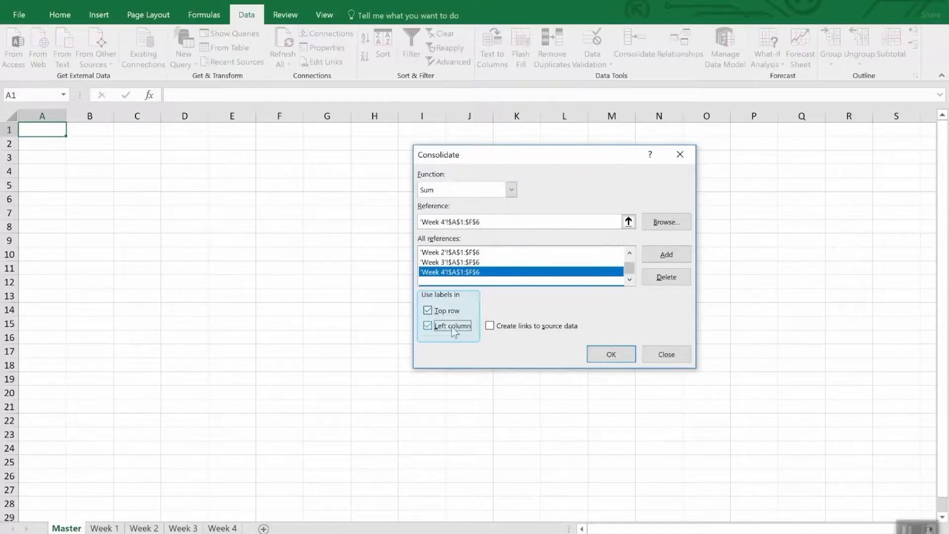
pyautogui.click(538, 331)
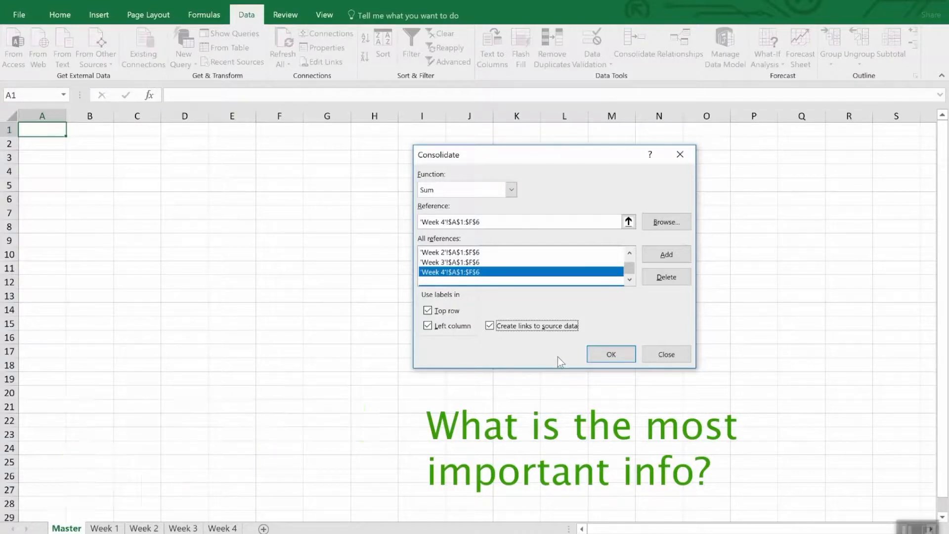
pyautogui.click(603, 358)
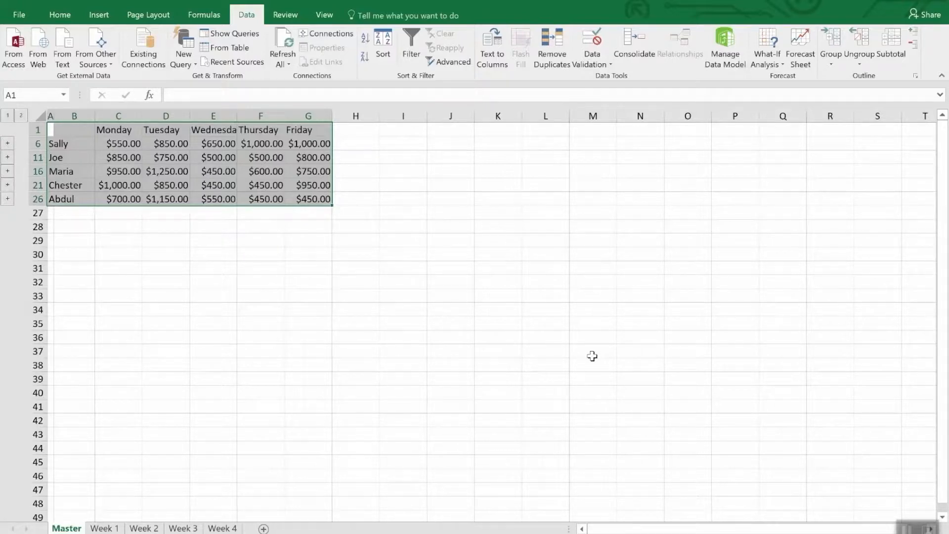
# Unhide the collapsed detail rows between rows 1 and 26 of the Master sheet, and undo the unhiding
pyautogui.click(592, 356)
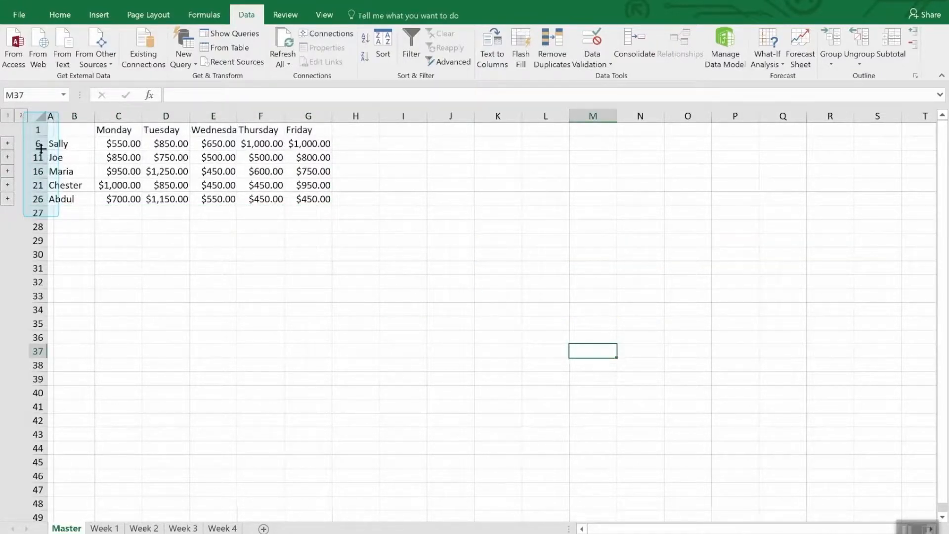
pyautogui.moveTo(38, 129); pyautogui.dragTo(33, 199)
pyautogui.rightClick(34, 200)
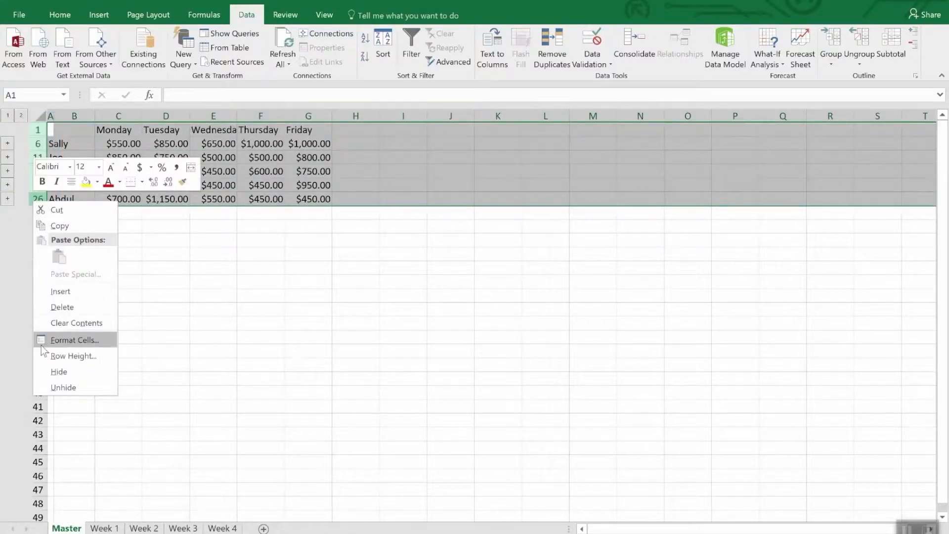
pyautogui.click(54, 387)
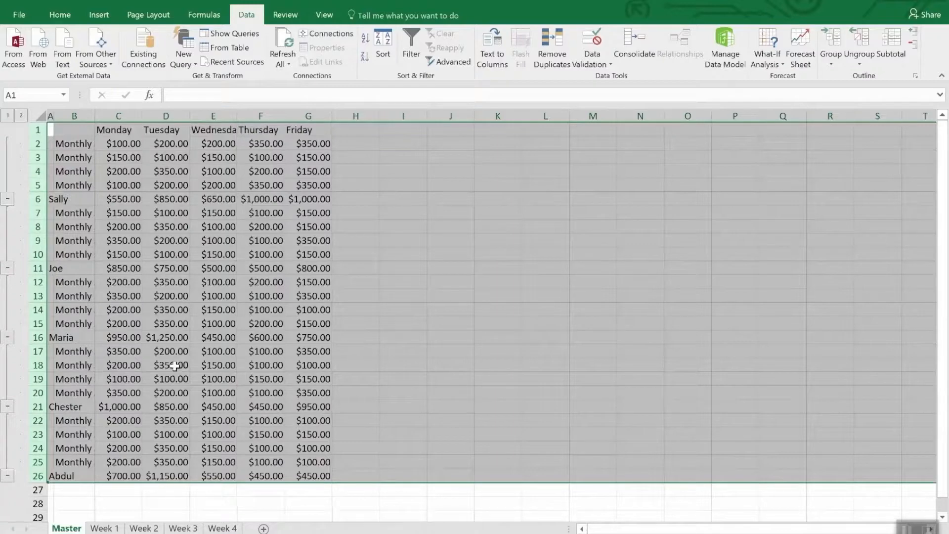
pyautogui.click(211, 500)
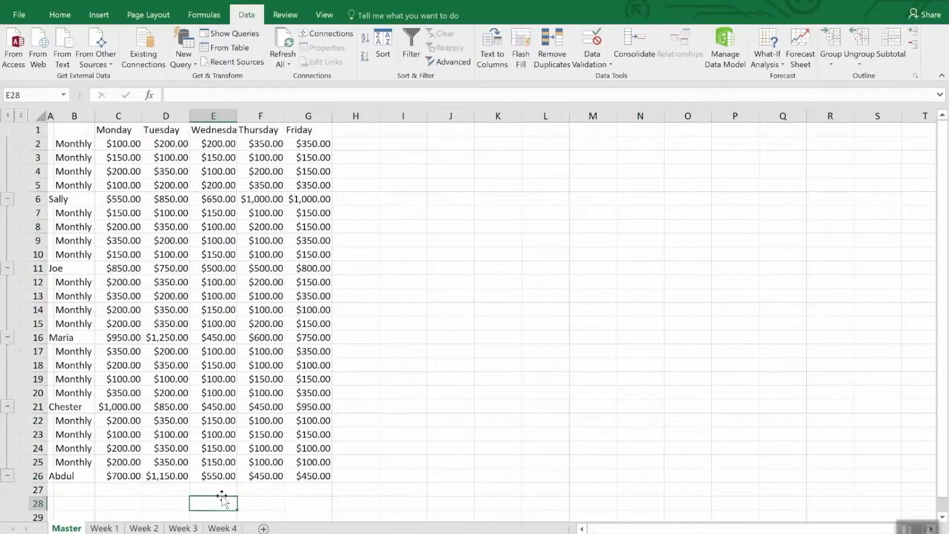
pyautogui.hotkey('ctrl', 'z')
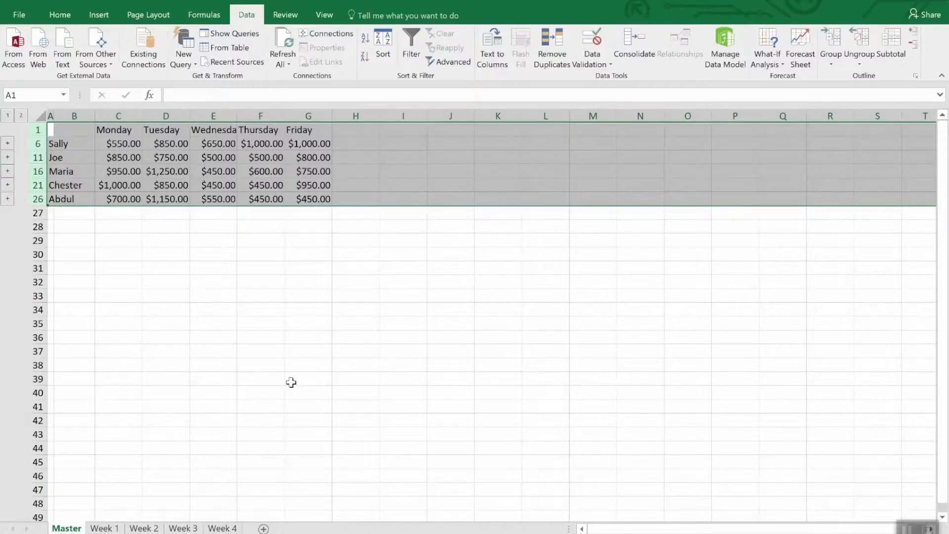
pyautogui.click(255, 258)
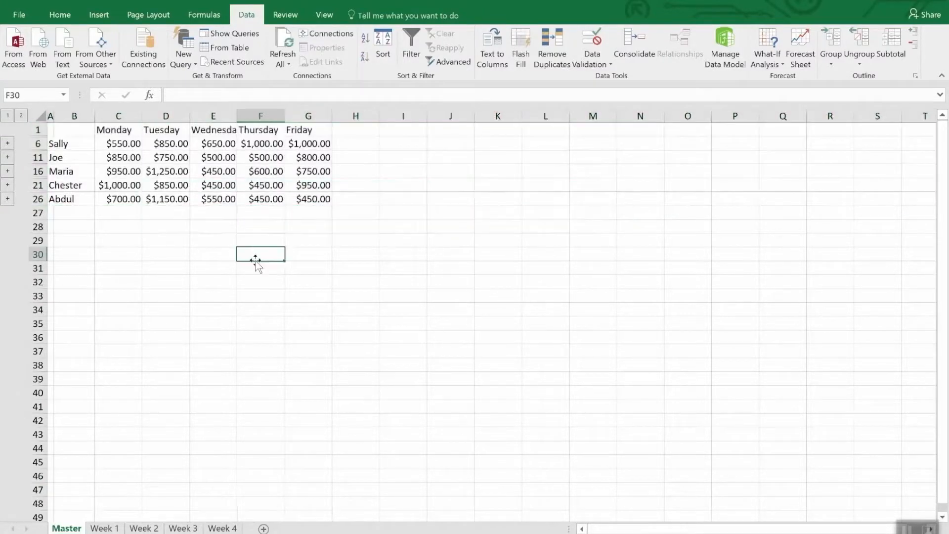
# Set cell E2 on the Week 4 sheet to 3500 and check the linked total in cell F6 of the Master sheet
pyautogui.click(275, 144)
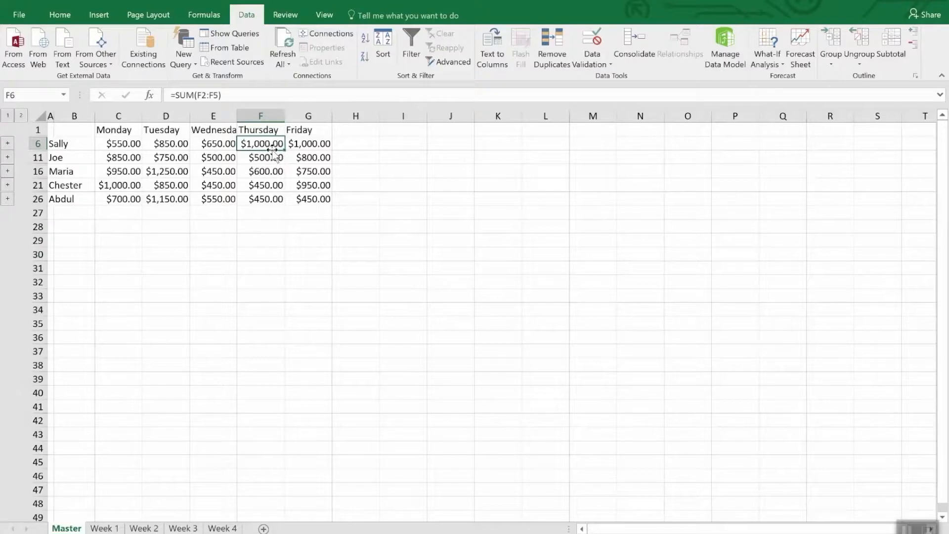
pyautogui.click(221, 528)
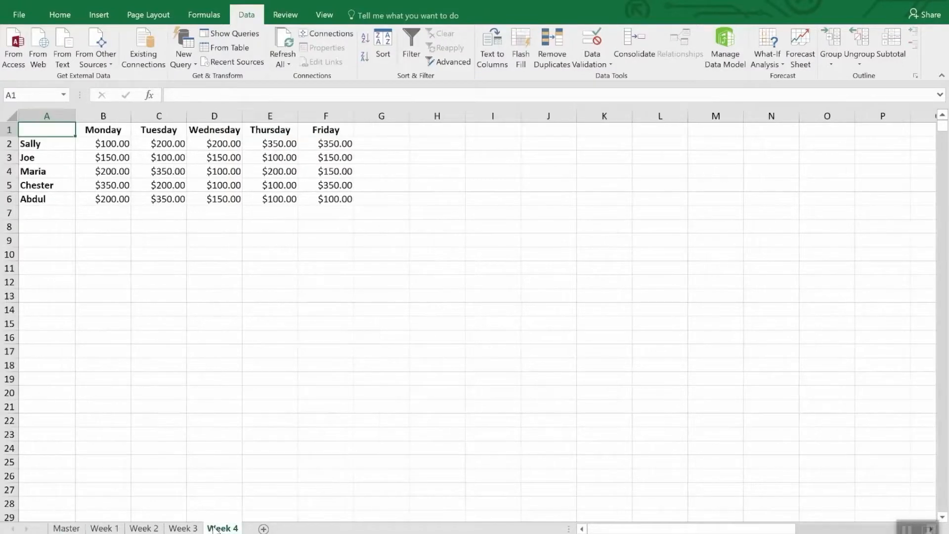
pyautogui.click(279, 144)
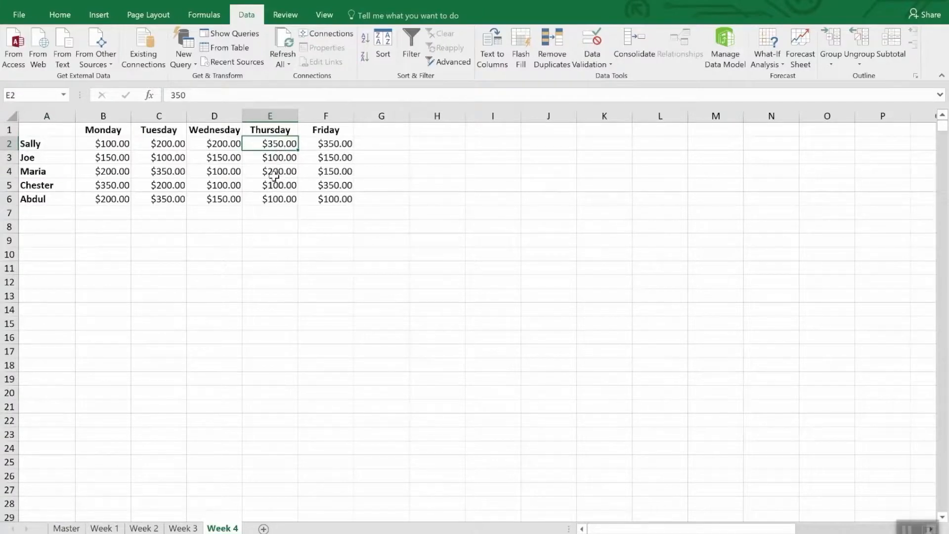
pyautogui.write('35')
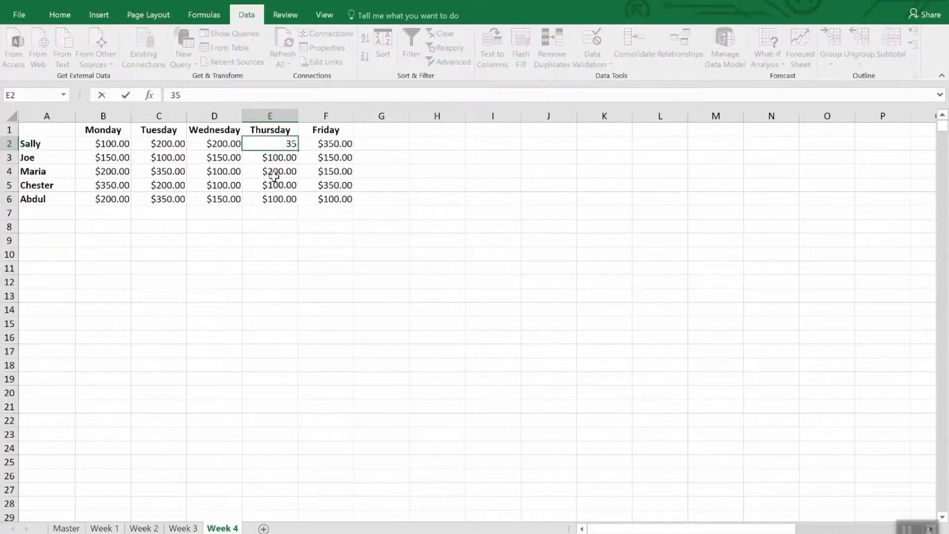
pyautogui.write('00.')
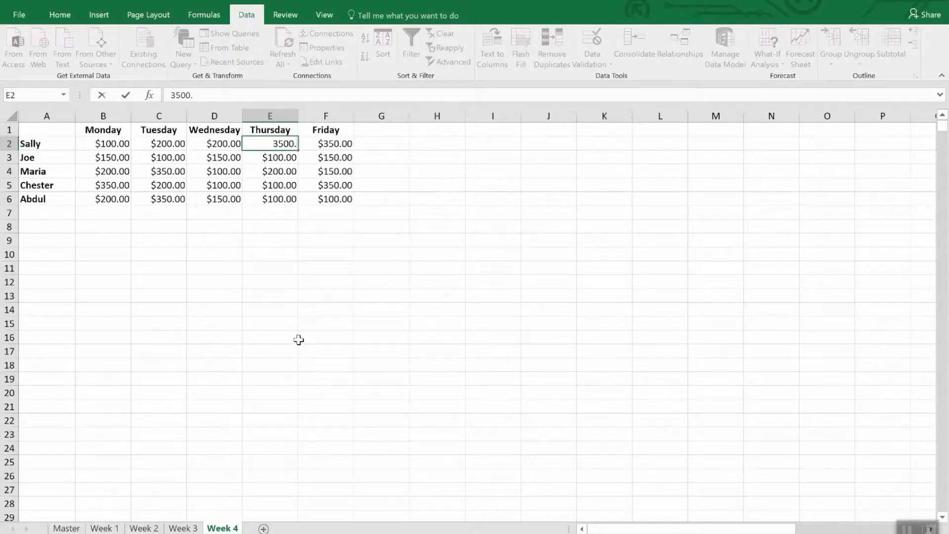
pyautogui.press('Return')
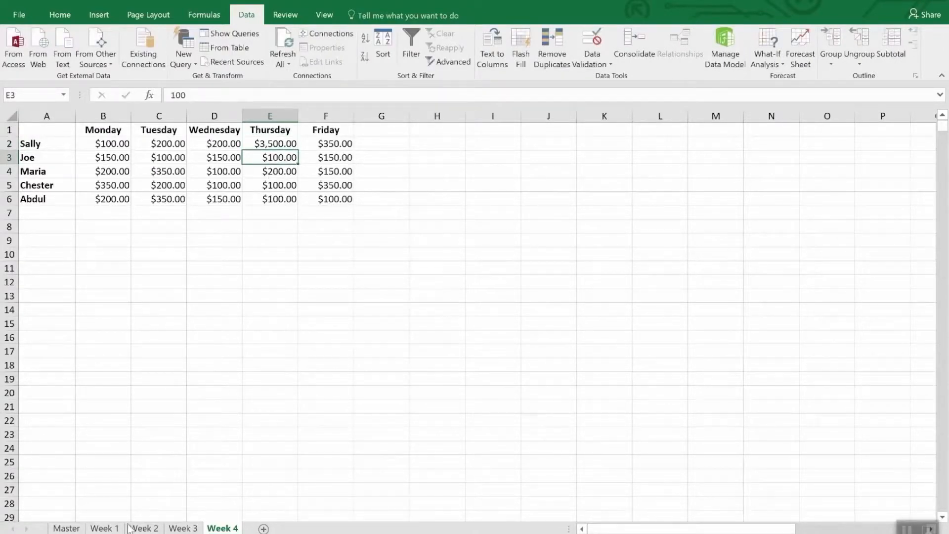
pyautogui.click(67, 528)
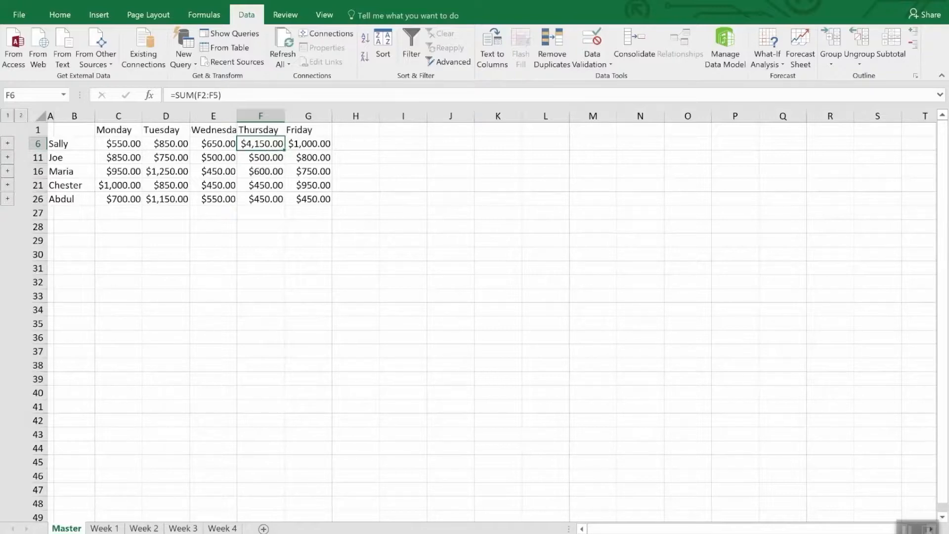
pyautogui.click(641, 43)
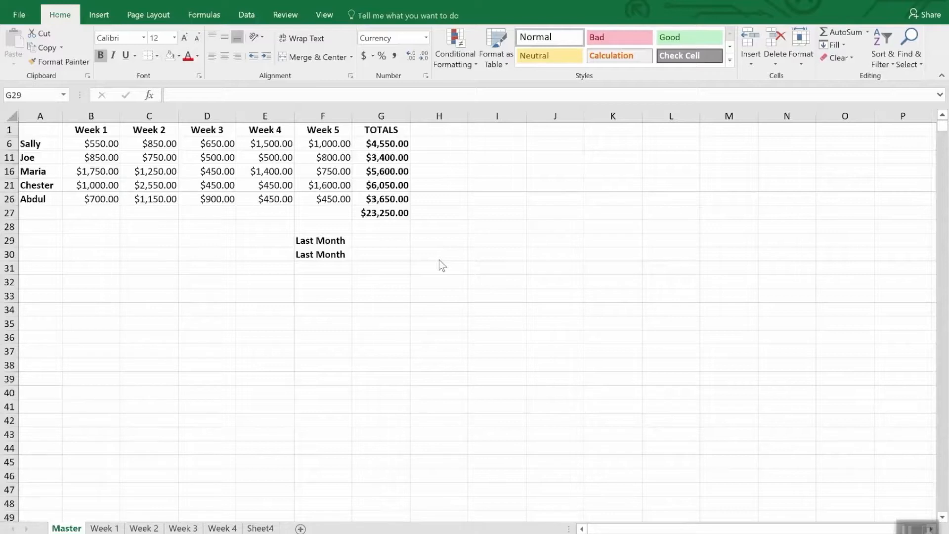
# Link the first Last Month cell, G29, to the total in cell G47 on the Master sheet of the Monthly Sales workbook
pyautogui.click(365, 240)
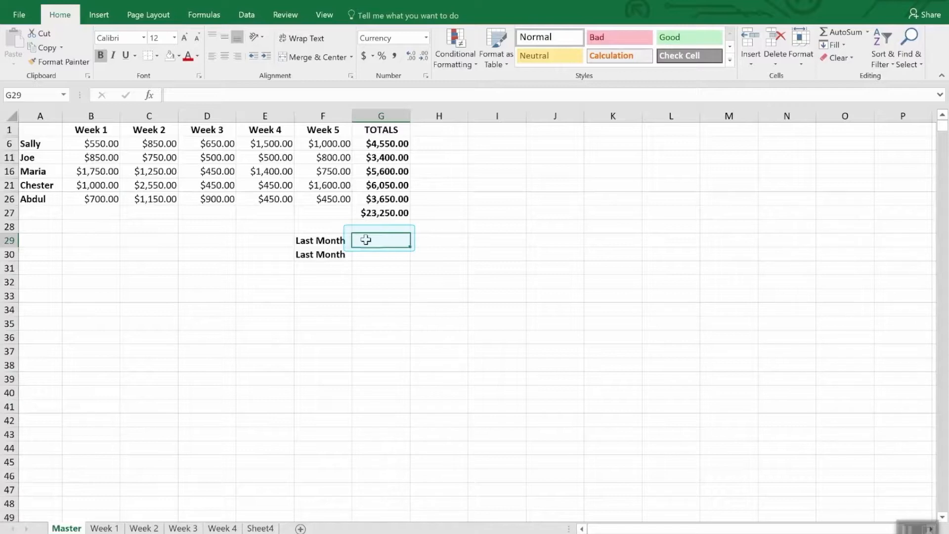
pyautogui.write('=')
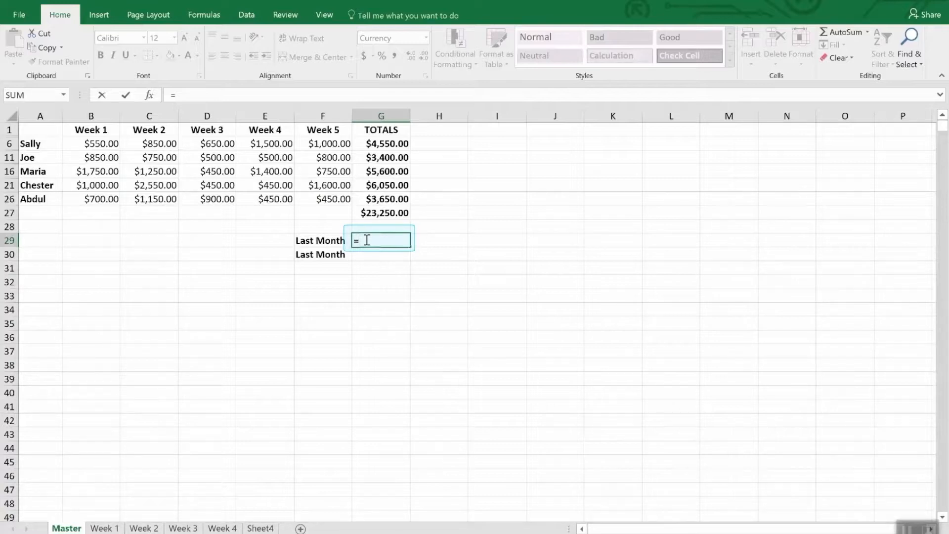
pyautogui.click(324, 15)
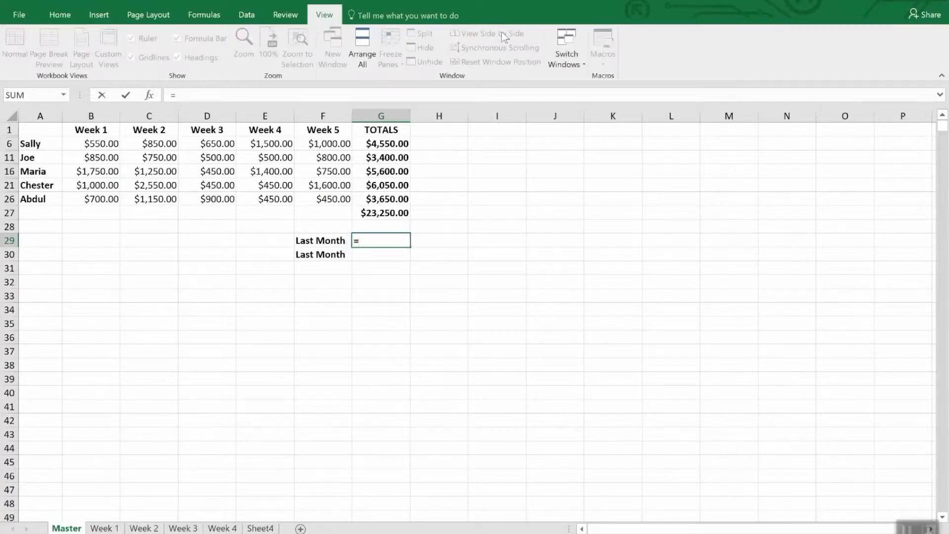
pyautogui.click(579, 55)
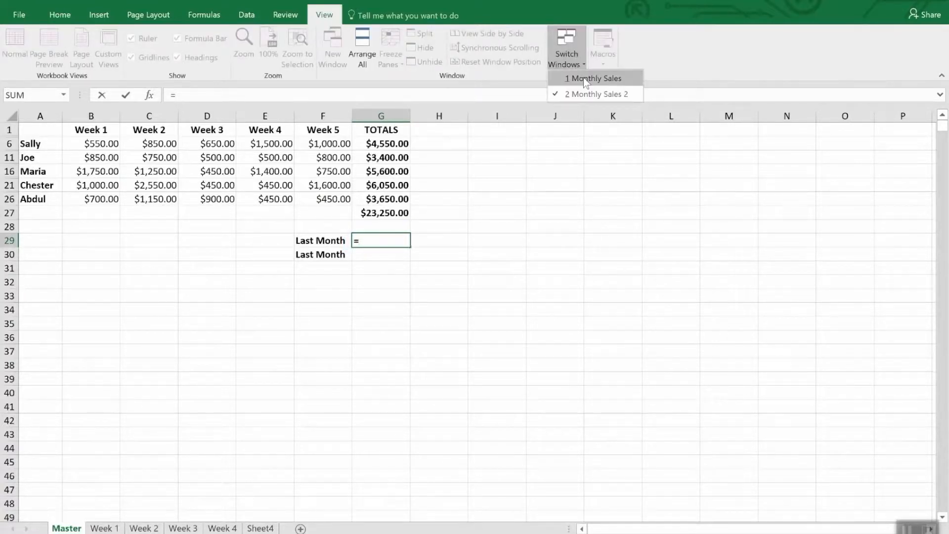
pyautogui.click(583, 77)
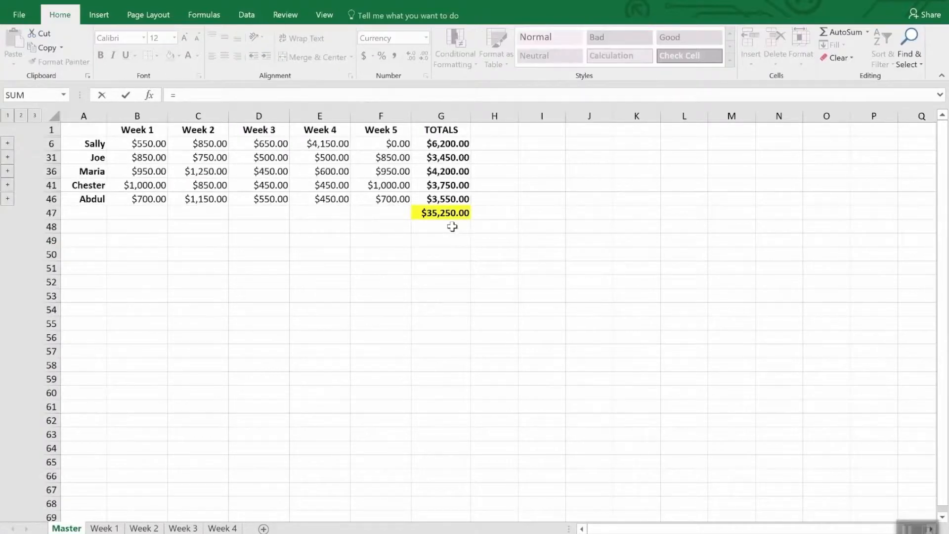
pyautogui.click(445, 213)
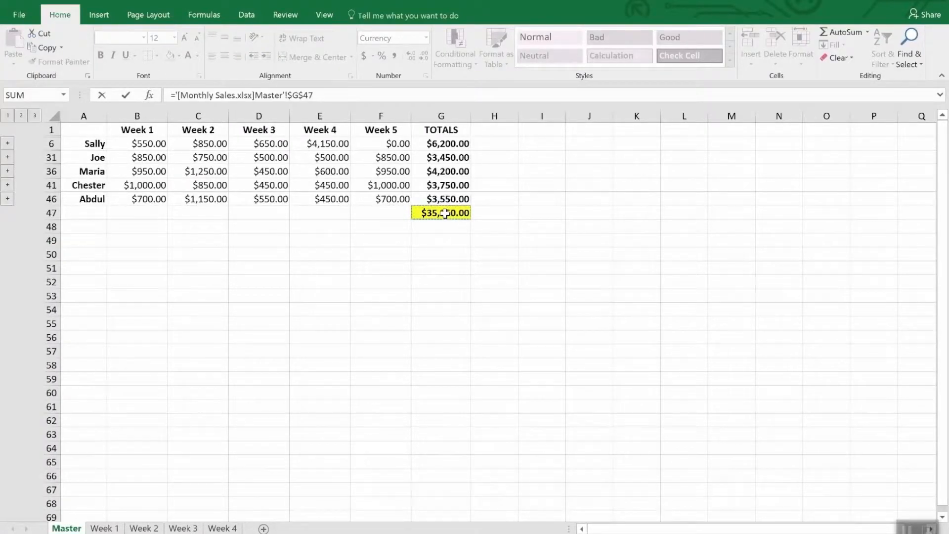
pyautogui.press('Return')
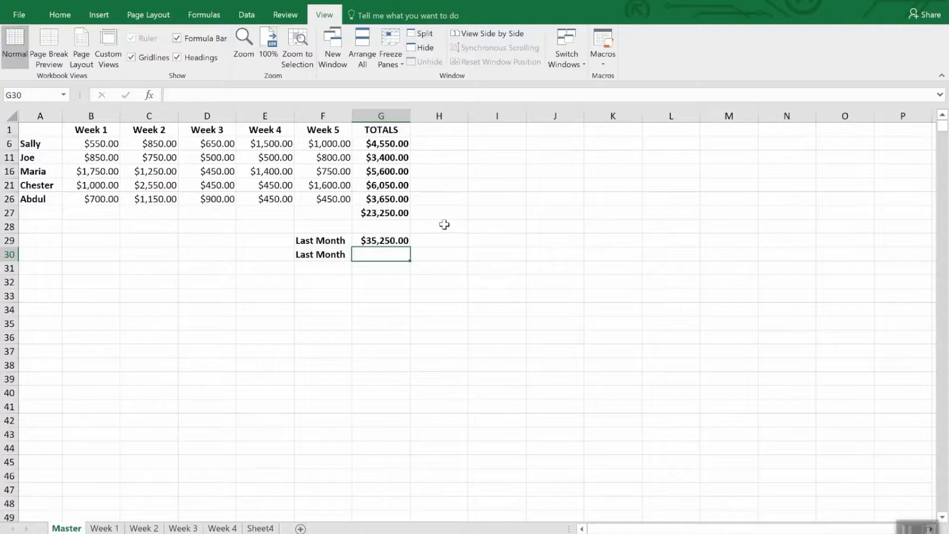
pyautogui.click(401, 242)
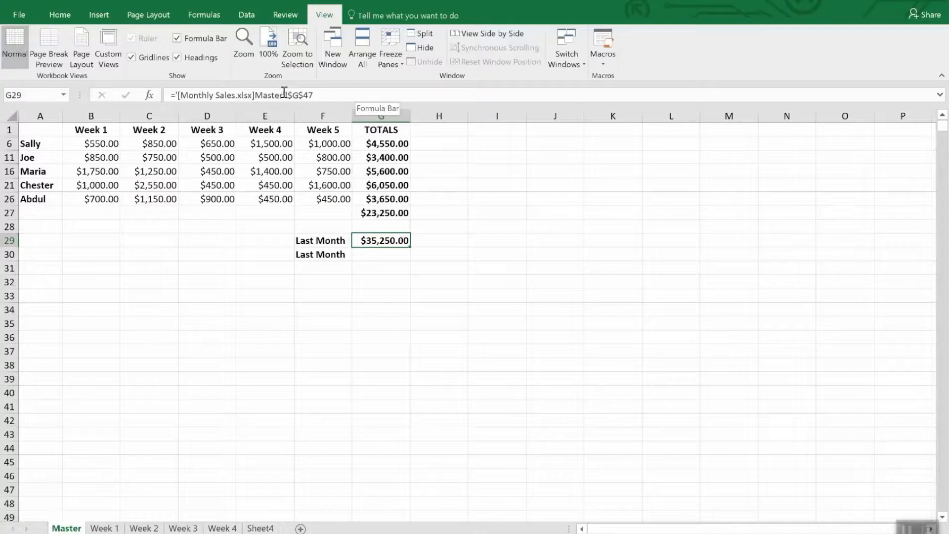
# Copy the grand total in G47 of the Monthly Sales workbook and paste it as a link into G30 of Monthly Sales 2
pyautogui.click(372, 255)
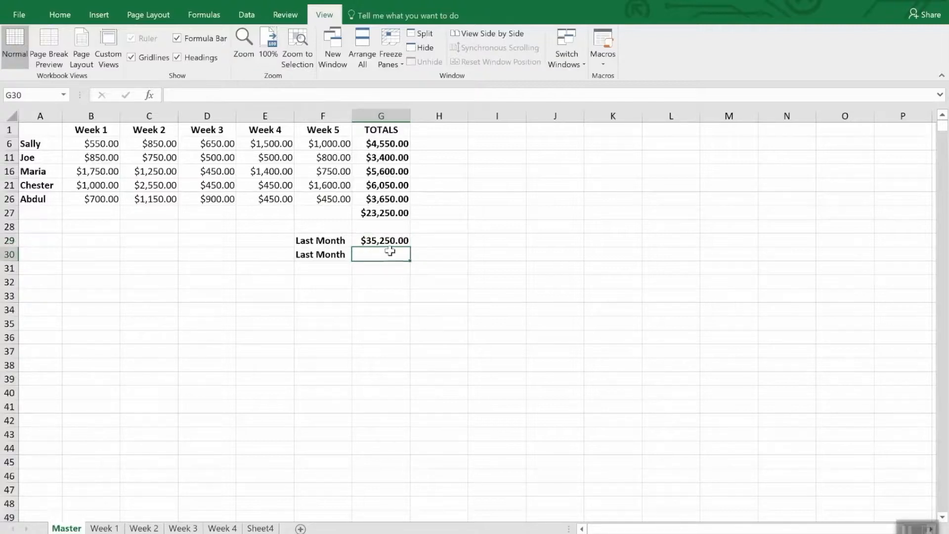
pyautogui.click(572, 49)
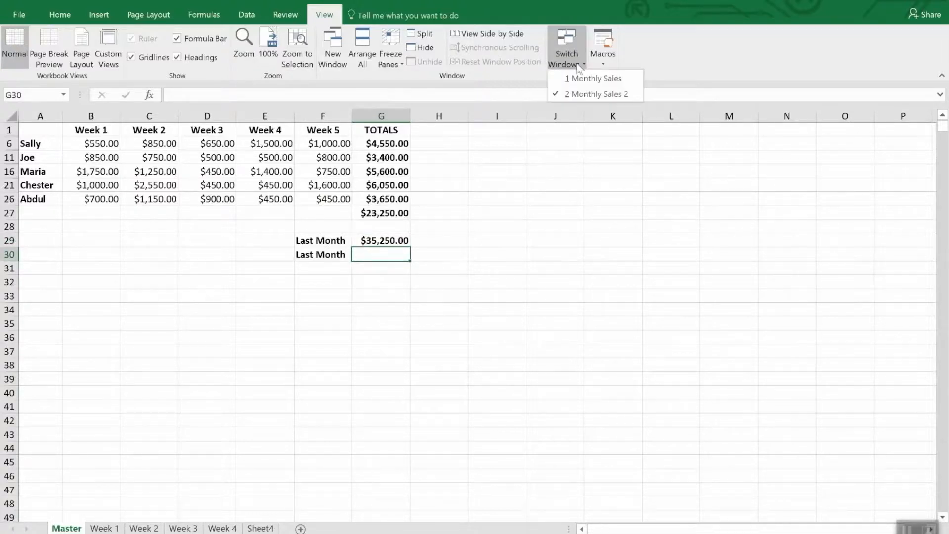
pyautogui.click(586, 77)
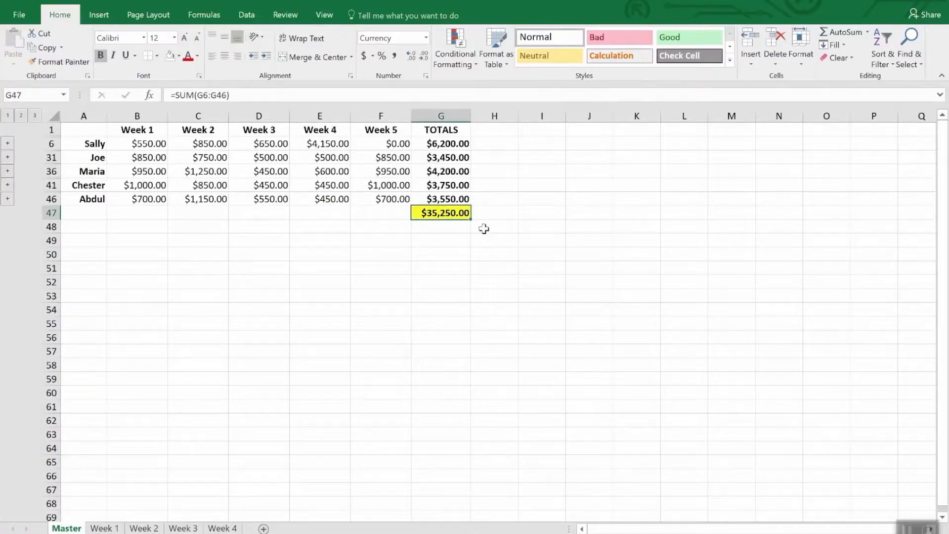
pyautogui.rightClick(457, 216)
pyautogui.click(478, 239)
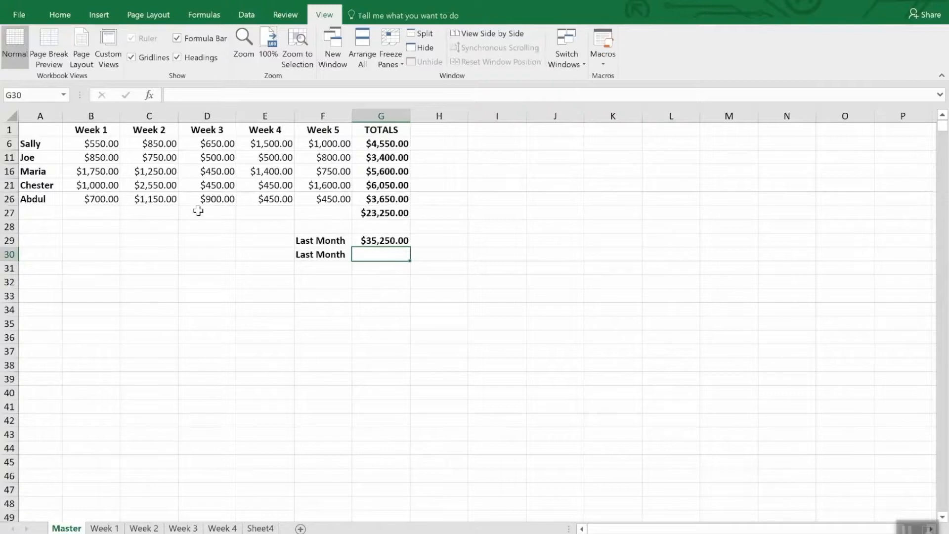
pyautogui.click(60, 15)
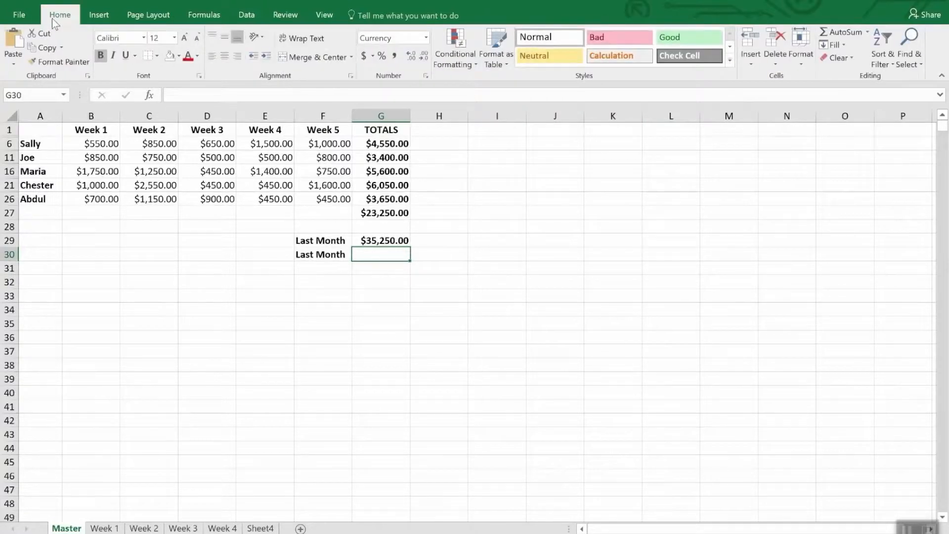
pyautogui.click(14, 66)
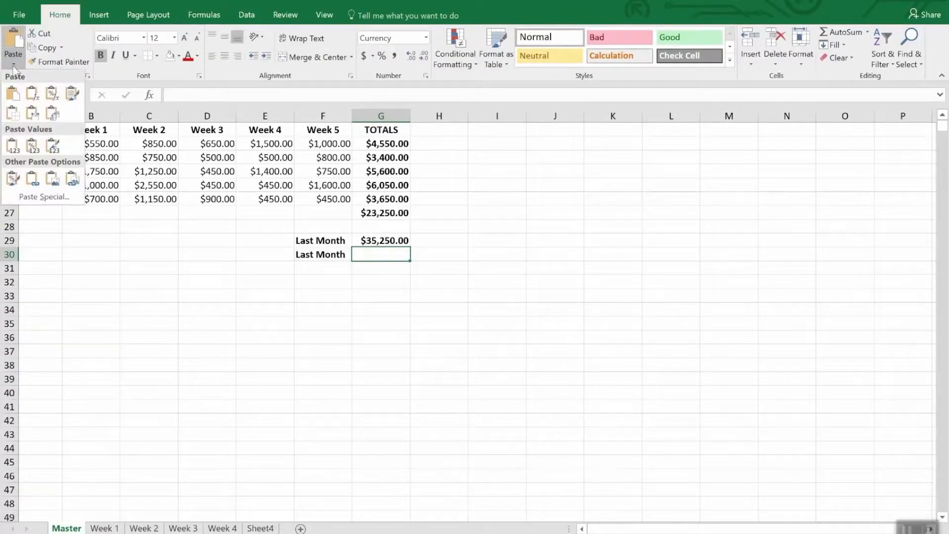
pyautogui.click(40, 196)
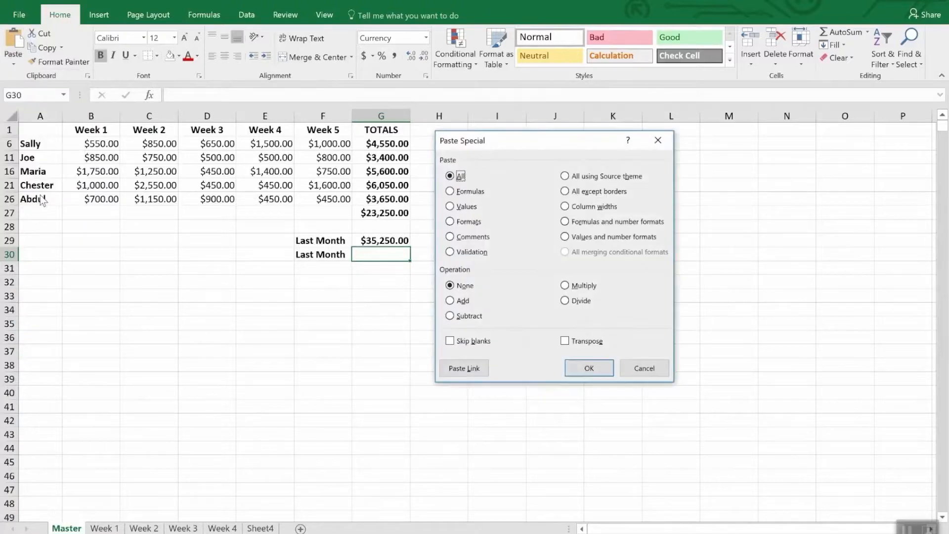
pyautogui.click(462, 367)
pyautogui.click(456, 195)
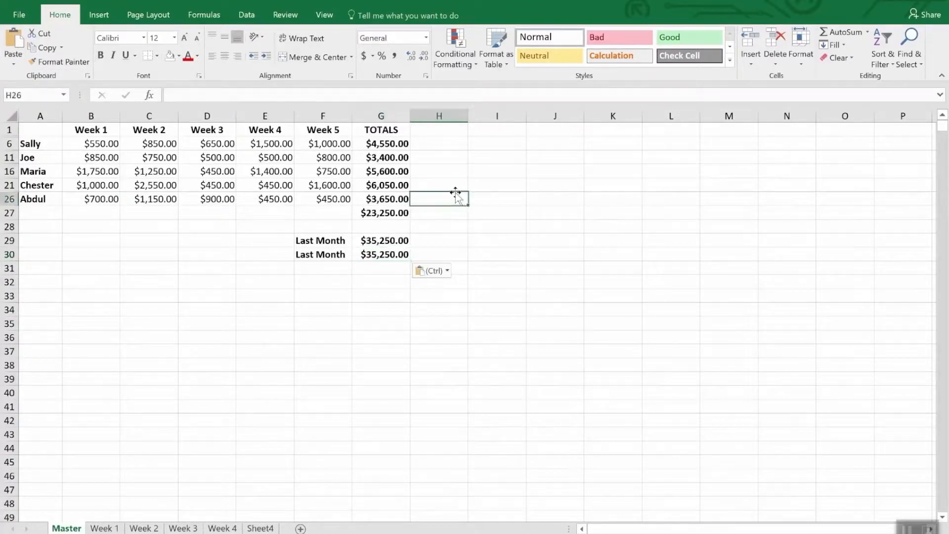
# Compare the link formulas in the two Last Month cells, G30 and G29
pyautogui.click(387, 268)
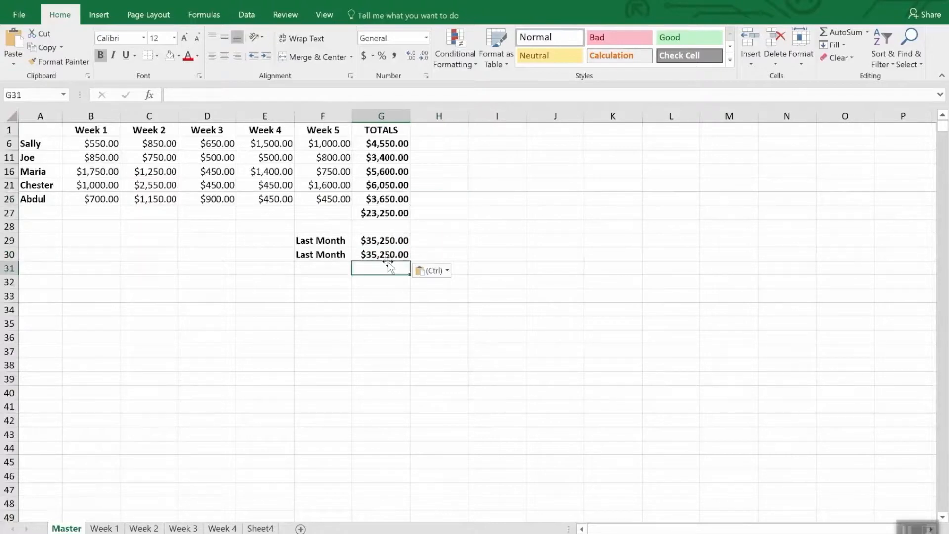
pyautogui.click(387, 253)
pyautogui.click(388, 240)
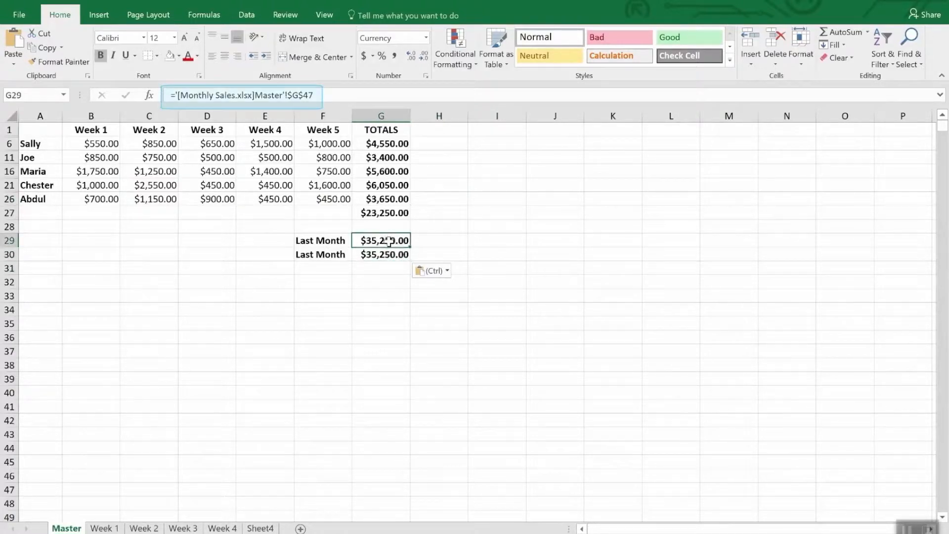
pyautogui.click(386, 255)
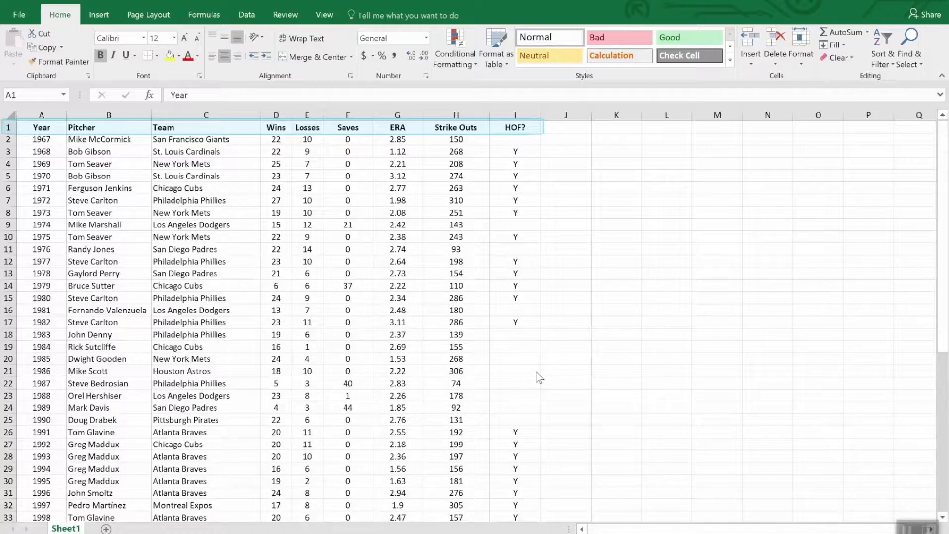
# Sort the pitcher table by the Wins column in descending order and check the sorted rows
pyautogui.scroll(-12, 637, 389)
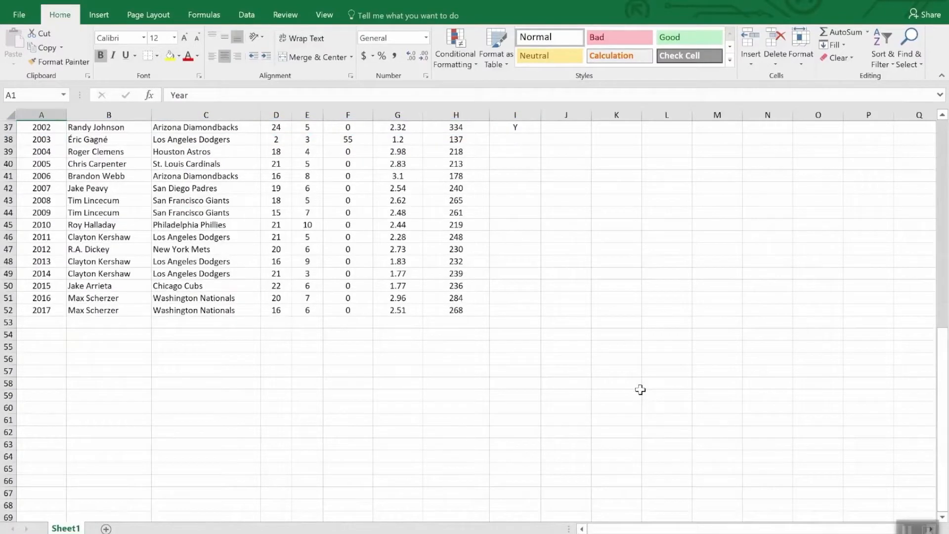
pyautogui.scroll(12, 640, 389)
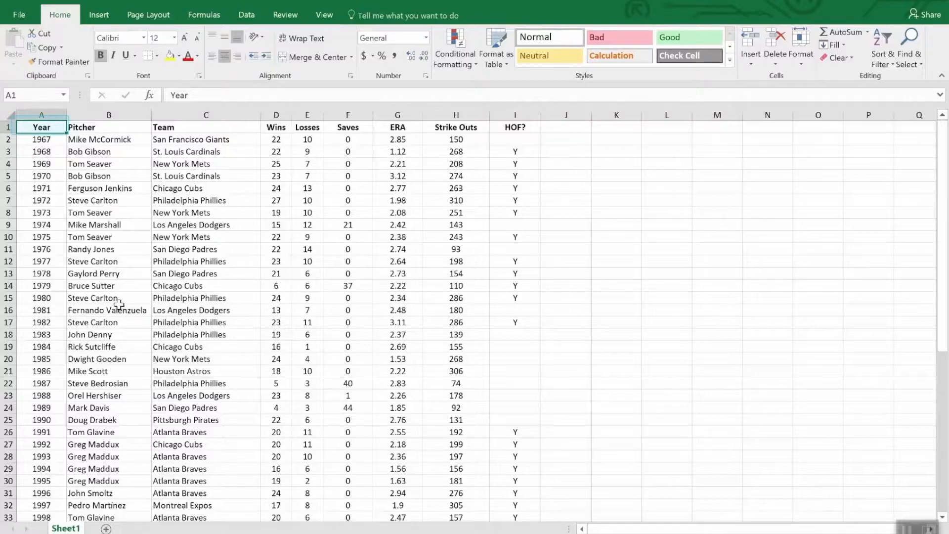
pyautogui.scroll(-12, 122, 341)
pyautogui.scroll(12, 122, 344)
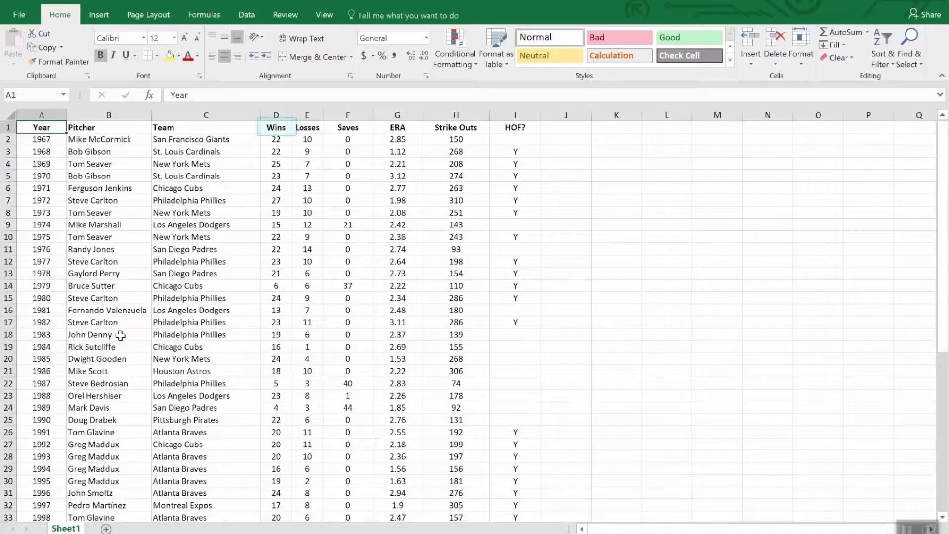
pyautogui.click(278, 129)
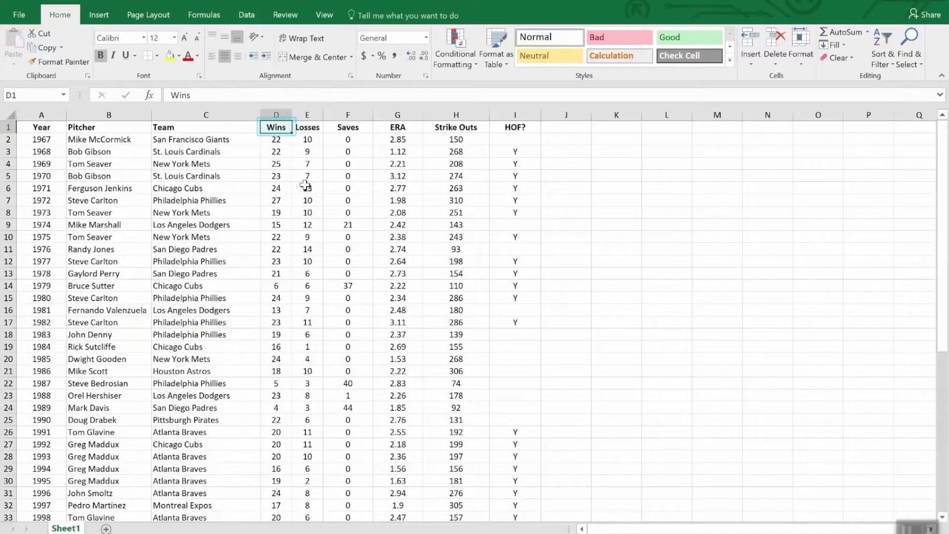
pyautogui.click(884, 38)
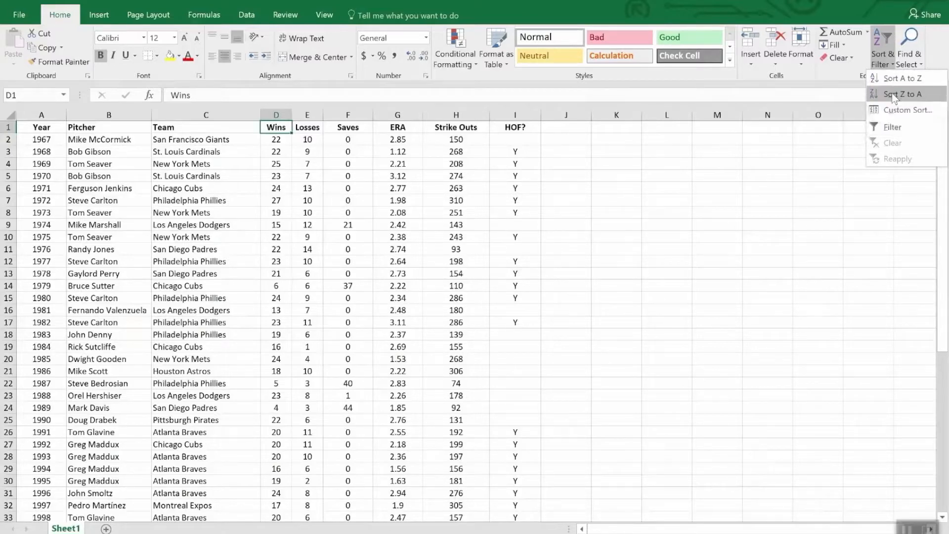
pyautogui.click(894, 96)
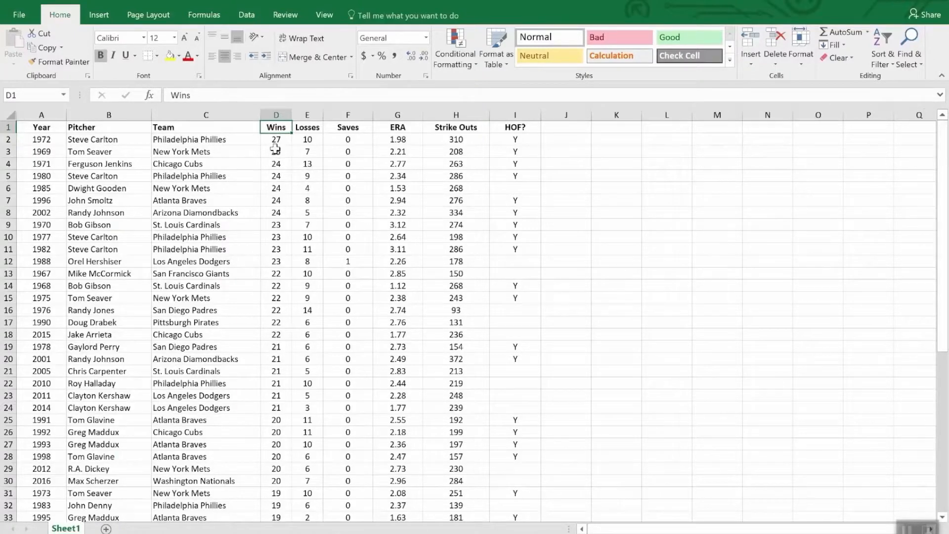
pyautogui.scroll(-8, 276, 156)
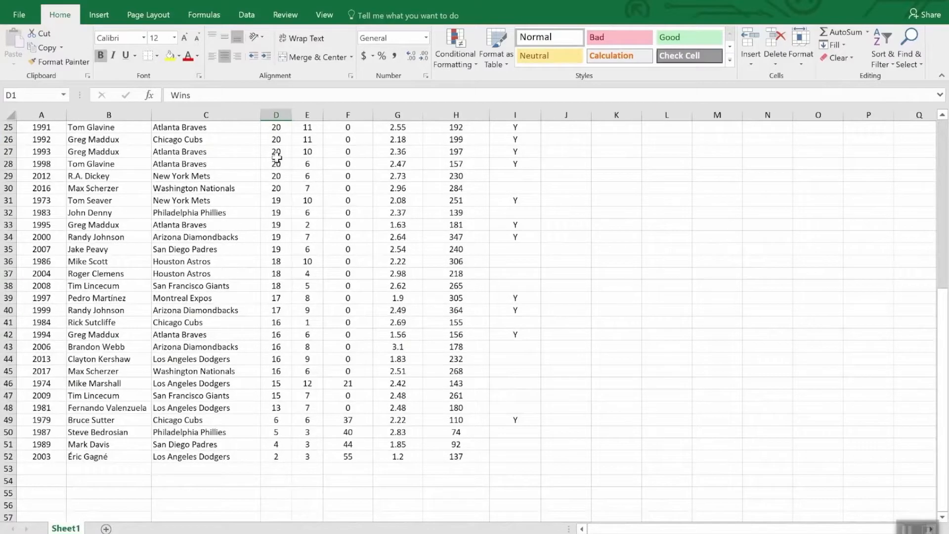
pyautogui.scroll(8, 276, 157)
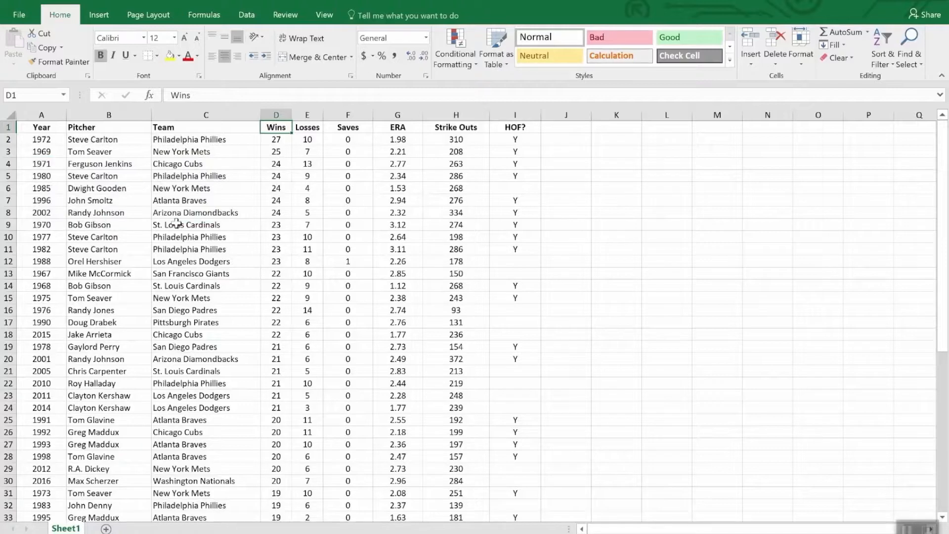
# Apply a custom sort by Wins from largest to smallest, with a second level by ERA from smallest to largest
pyautogui.click(885, 43)
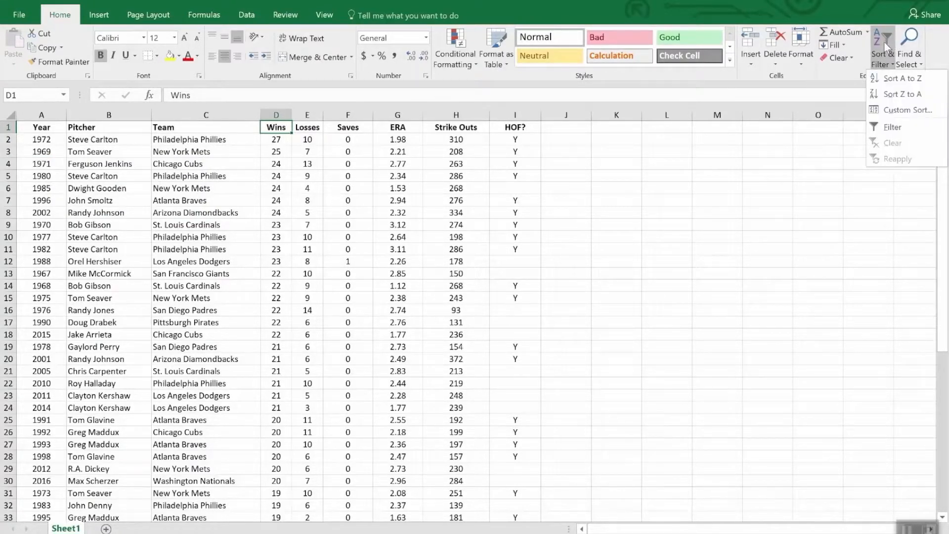
pyautogui.click(906, 110)
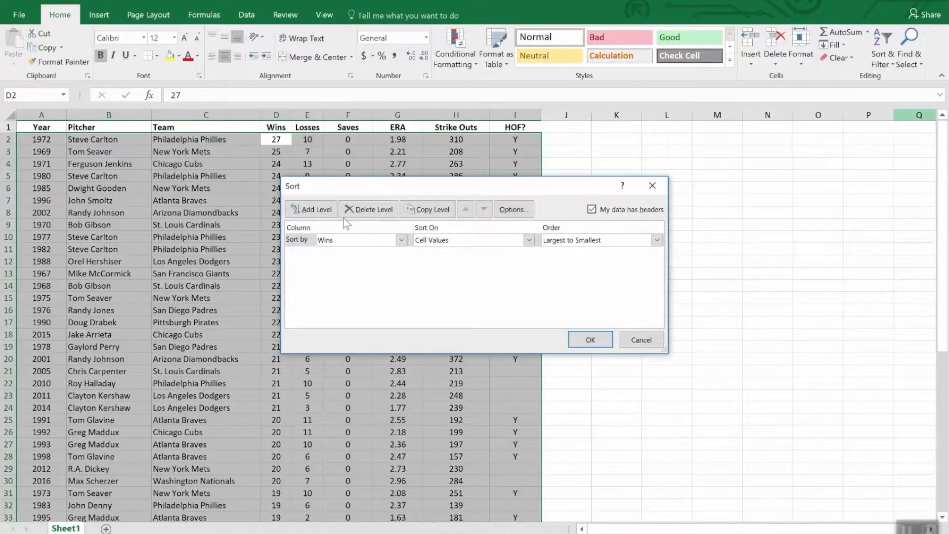
pyautogui.click(312, 209)
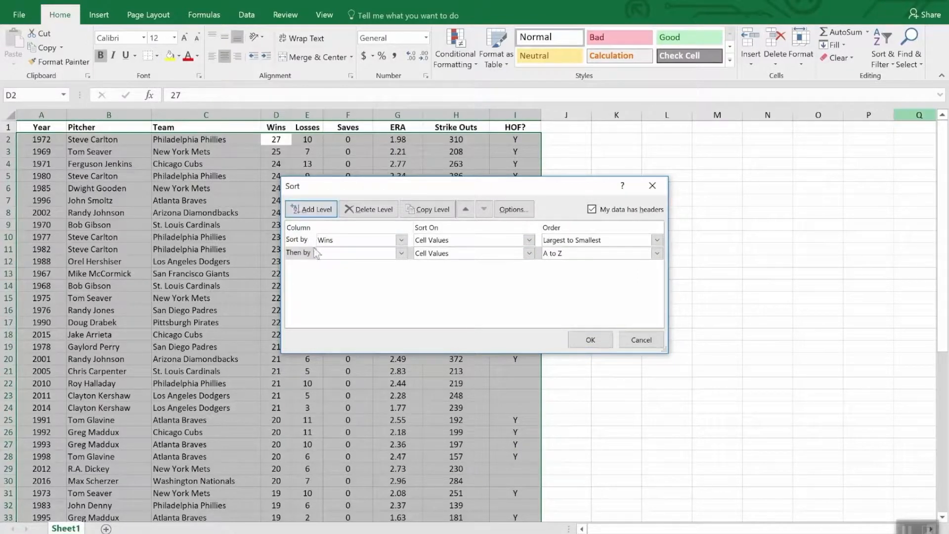
pyautogui.click(401, 254)
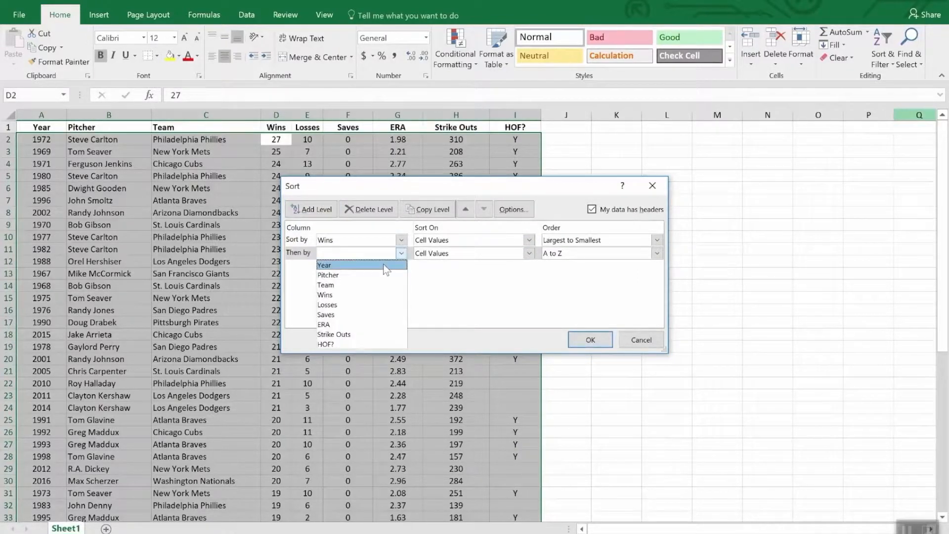
pyautogui.click(375, 325)
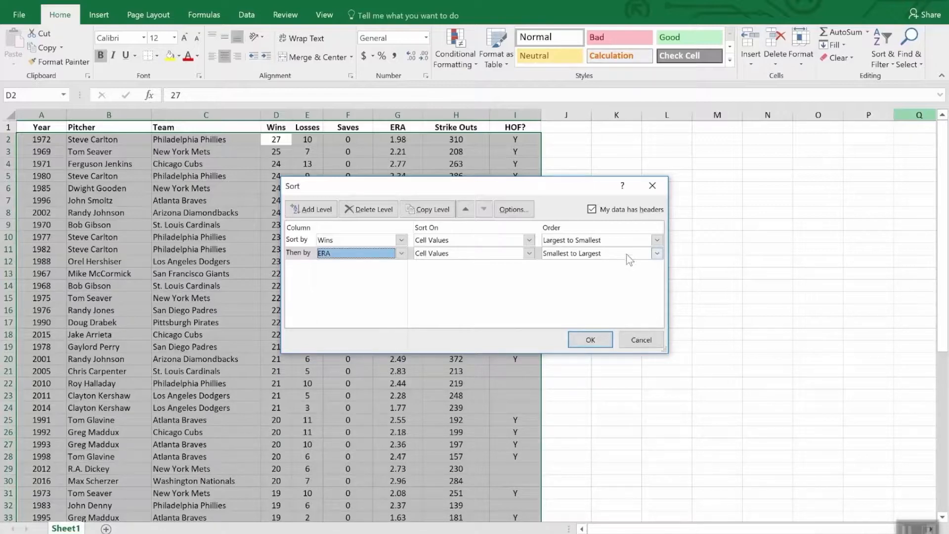
pyautogui.click(590, 341)
pyautogui.press('Up')
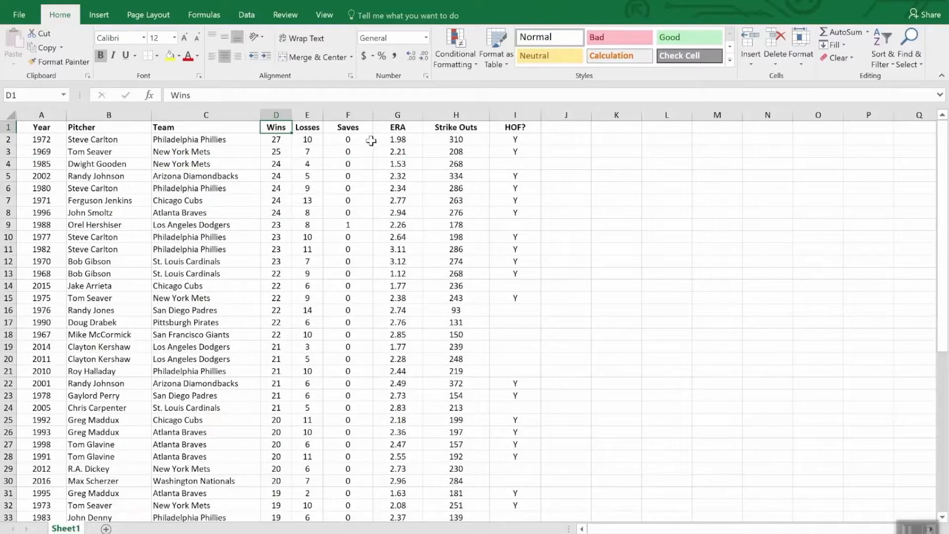
# Turn on filtering for the pitcher table and show only the rows with Y in the HOF? column
pyautogui.click(355, 130)
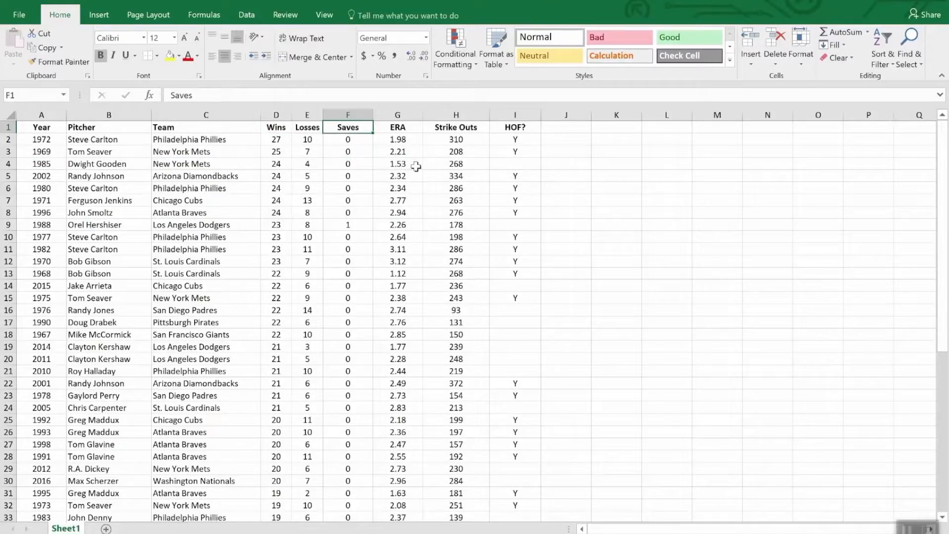
pyautogui.click(879, 41)
pyautogui.click(891, 130)
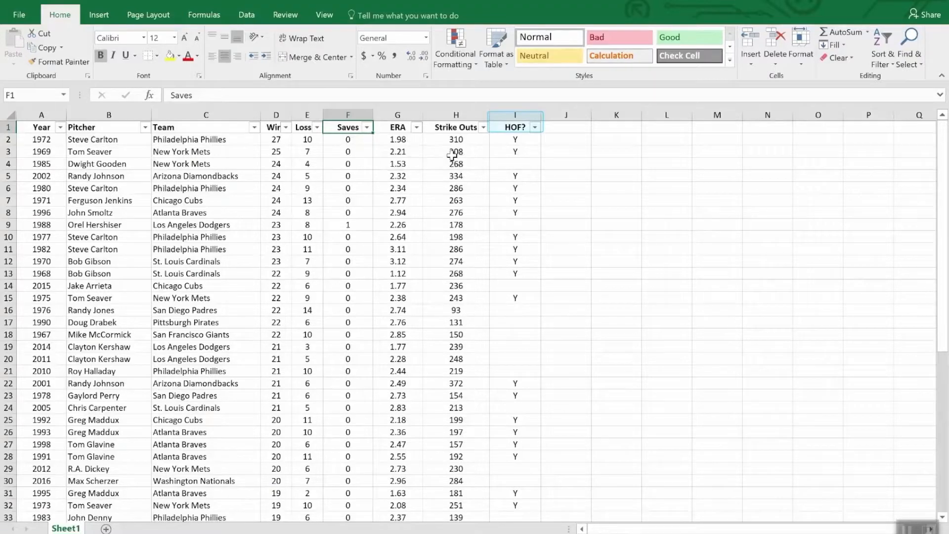
pyautogui.click(534, 128)
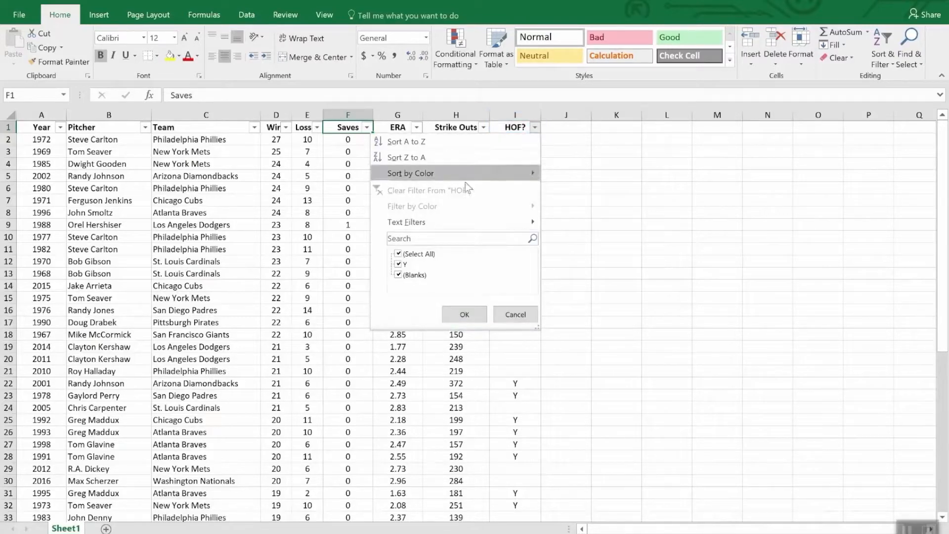
pyautogui.click(399, 255)
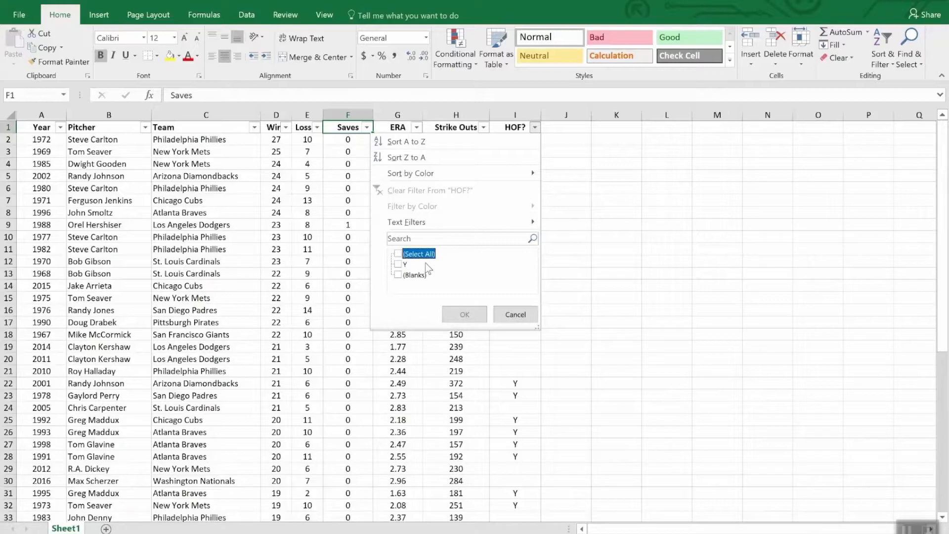
pyautogui.click(402, 264)
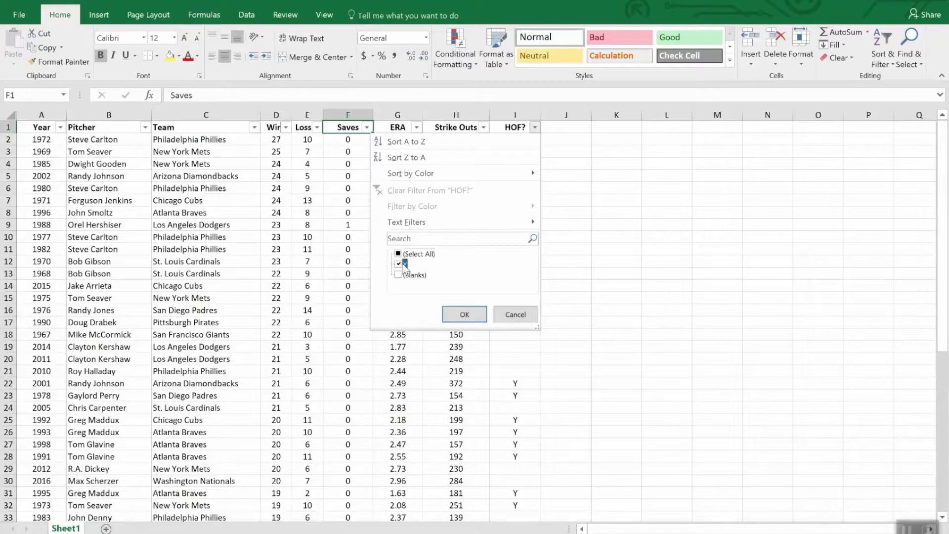
pyautogui.click(465, 315)
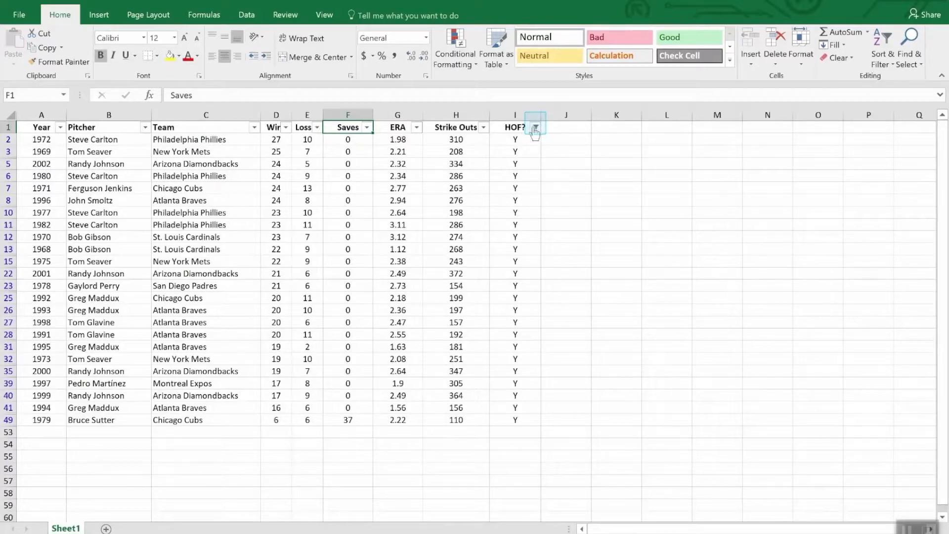
# Sort the filtered pitcher rows by Strike Outs from largest to smallest
pyautogui.moveTo(536, 131)
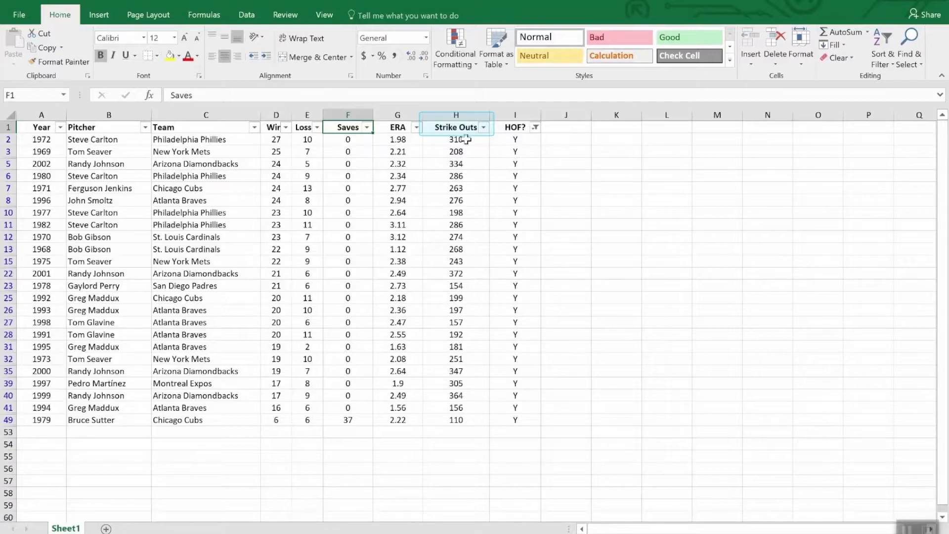
pyautogui.click(483, 128)
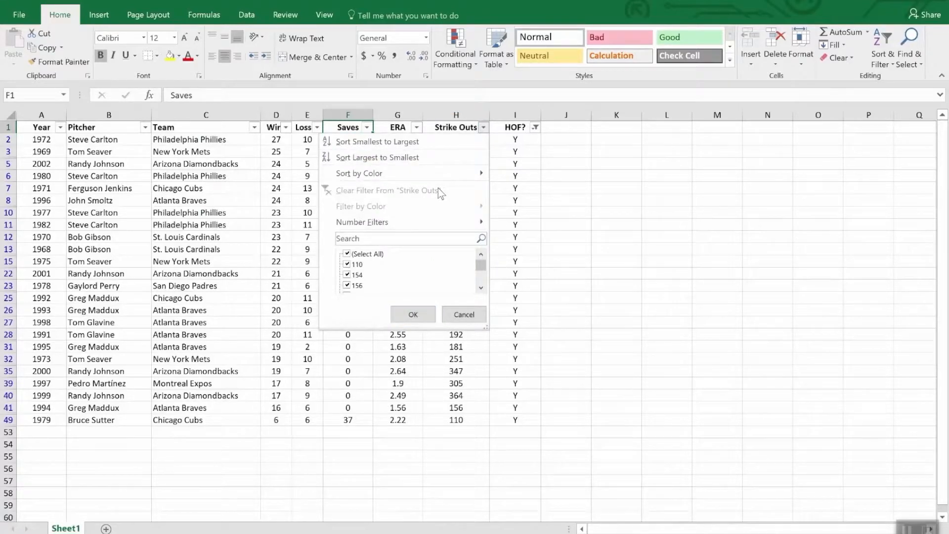
pyautogui.click(427, 157)
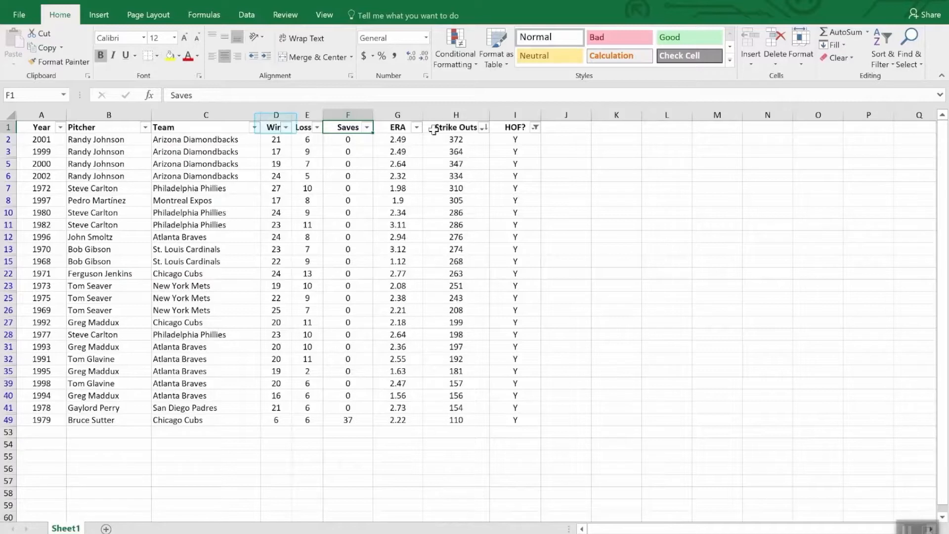
# Add a number filter on the Wins column that shows only rows with less than 20 wins
pyautogui.click(286, 128)
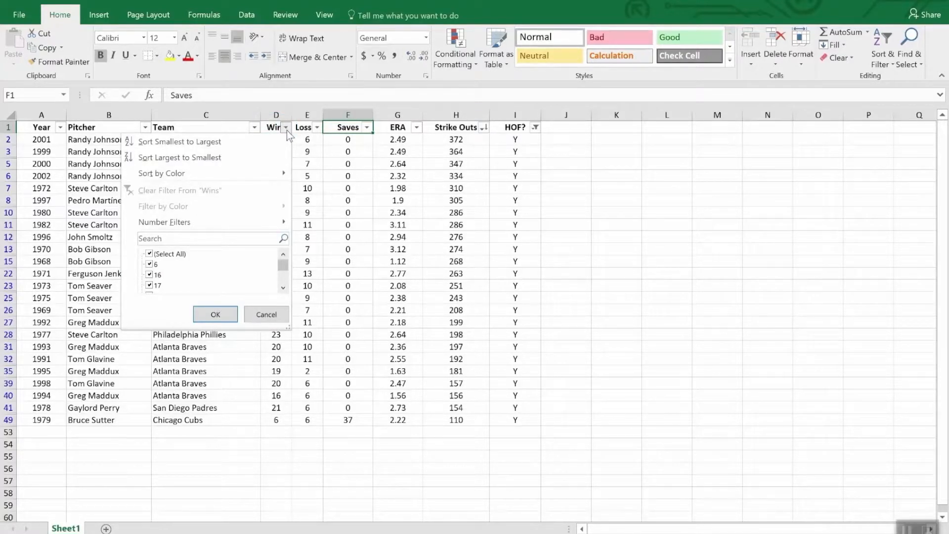
pyautogui.moveTo(254, 222)
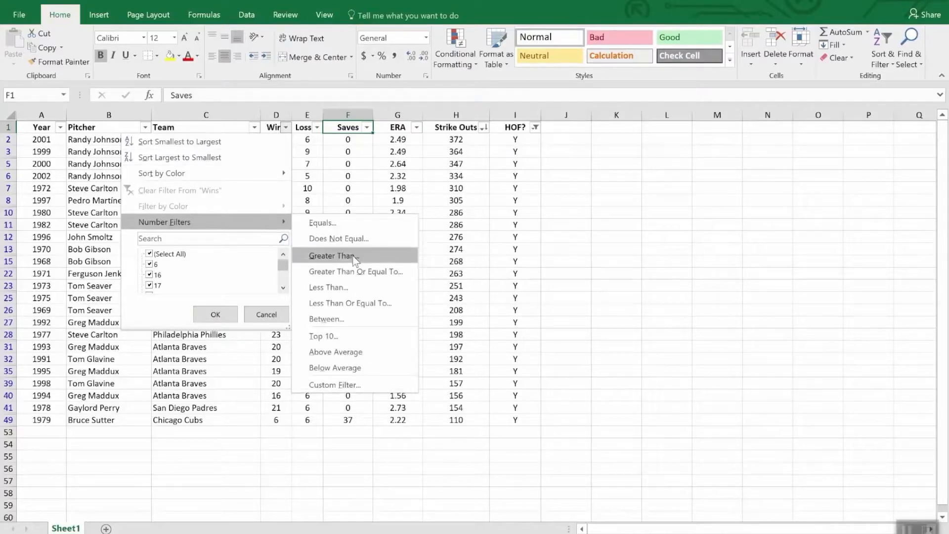
pyautogui.click(354, 290)
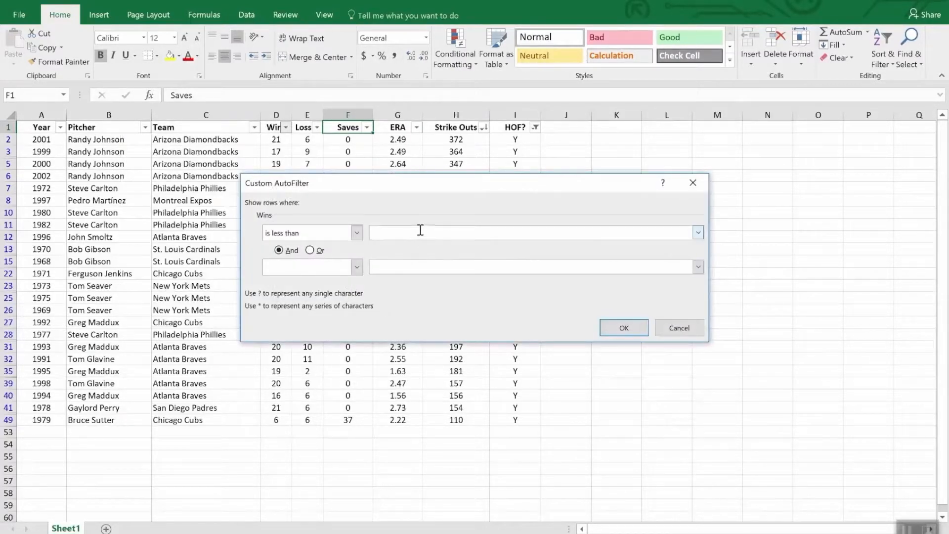
pyautogui.write('20')
pyautogui.click(635, 330)
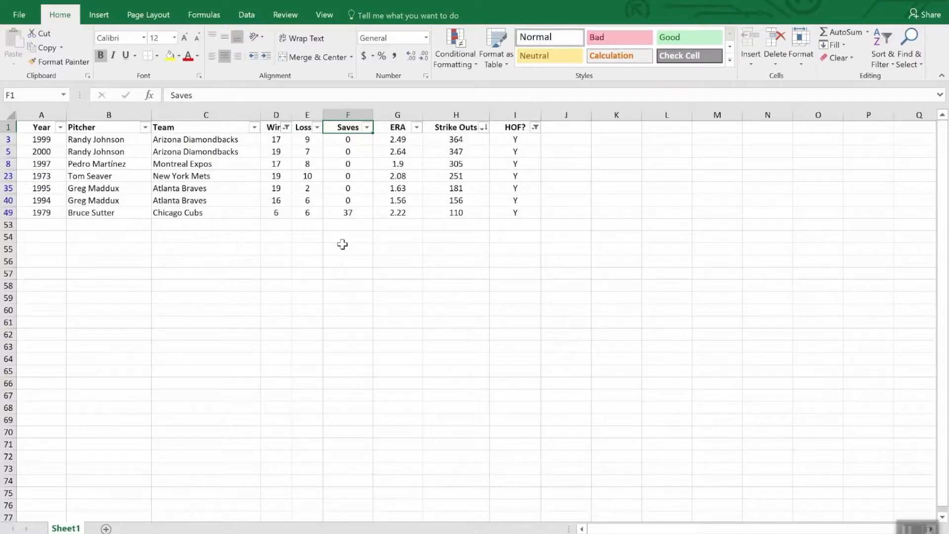
# Insert an AutoSum of the filtered Strike Outs values in H53, using the range H2:H52
pyautogui.click(451, 225)
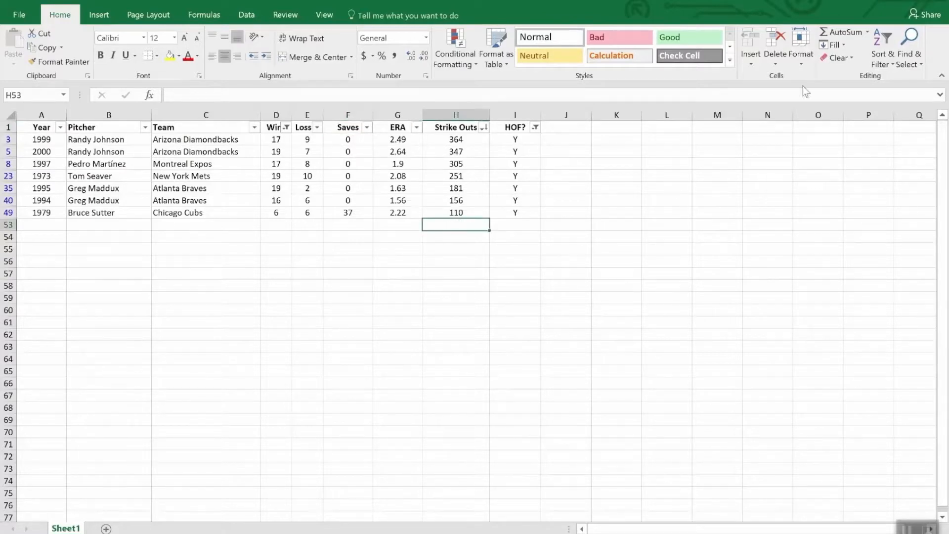
pyautogui.click(844, 32)
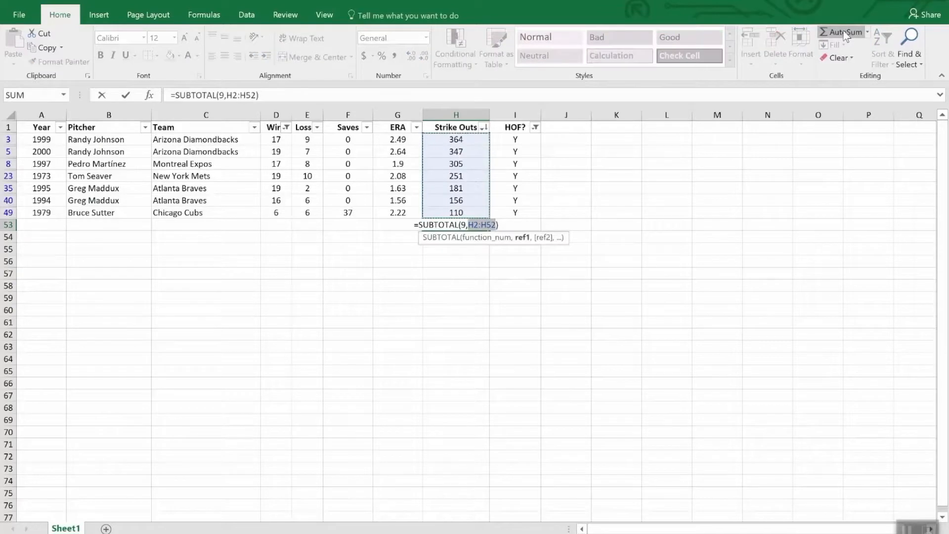
pyautogui.press('Return')
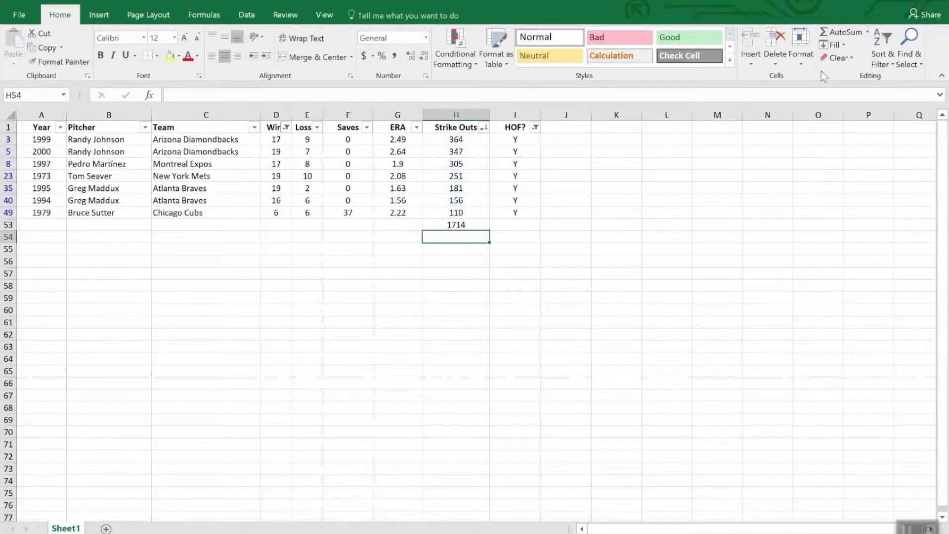
# Clear the HOF? and Wins filters and check the Strike Outs subtotal in H53
pyautogui.click(535, 127)
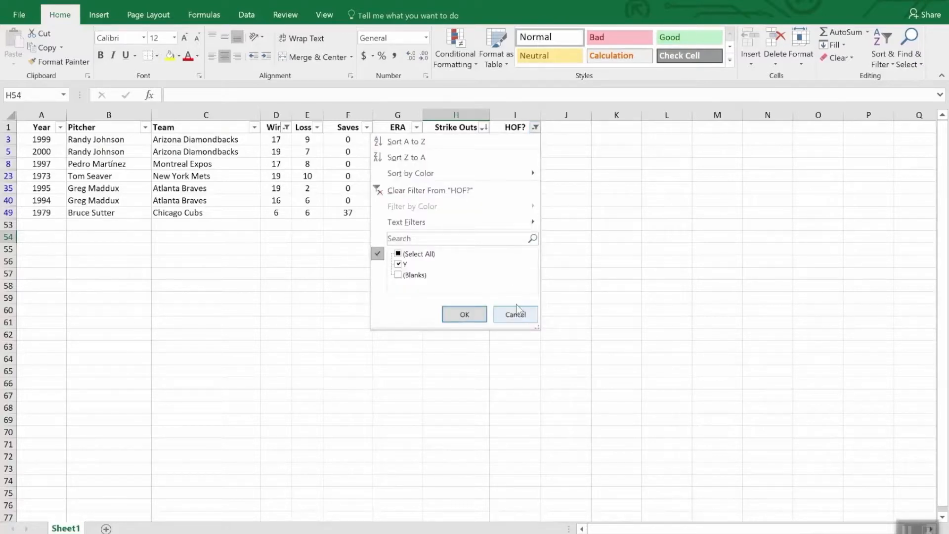
pyautogui.press('Escape')
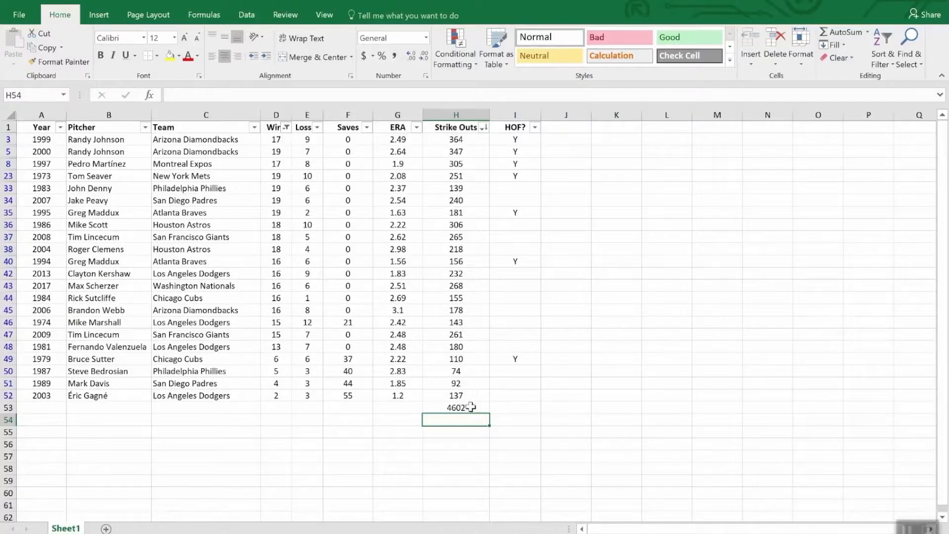
pyautogui.click(287, 128)
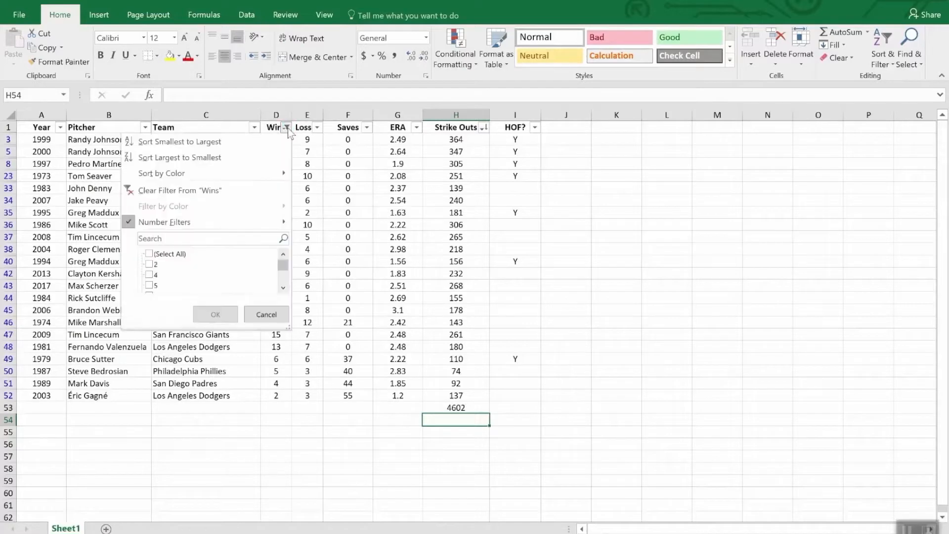
pyautogui.click(202, 191)
pyautogui.scroll(-3, 487, 357)
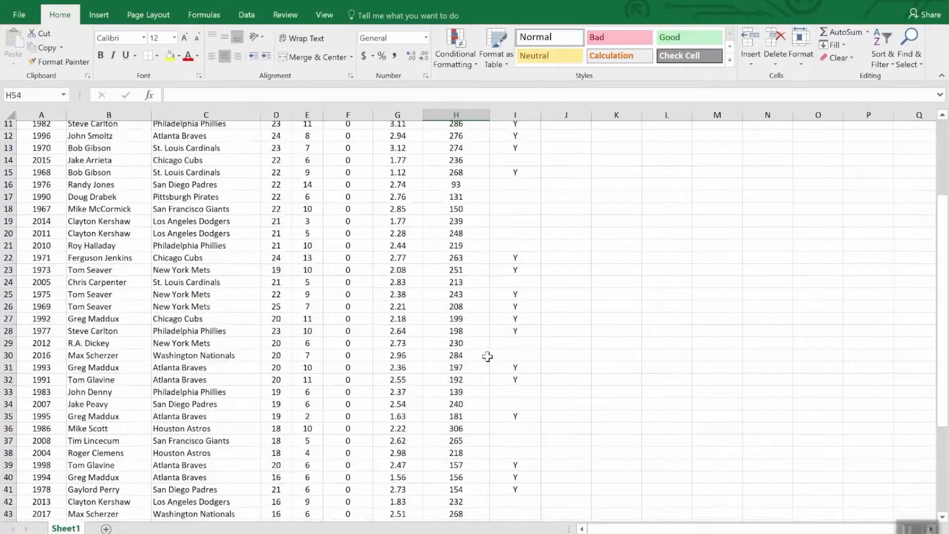
pyautogui.scroll(-9, 488, 356)
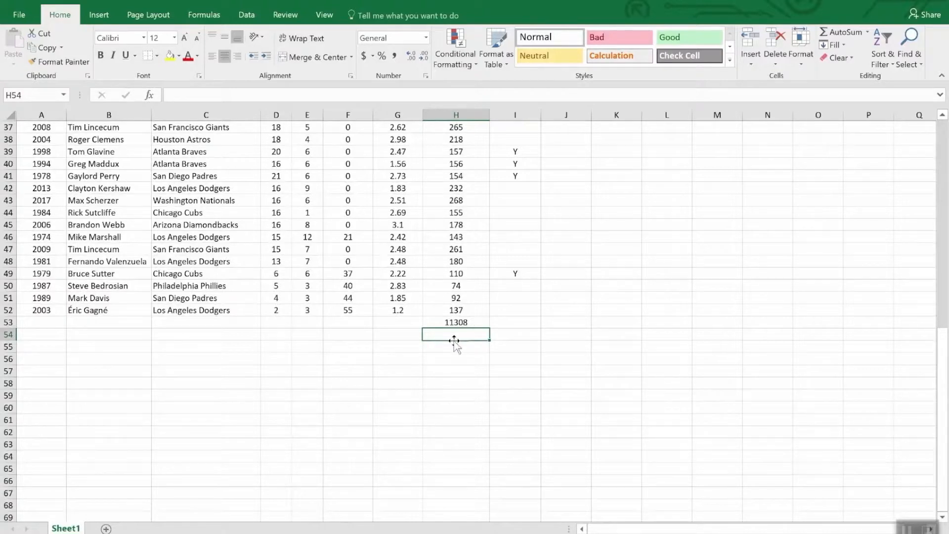
pyautogui.click(478, 322)
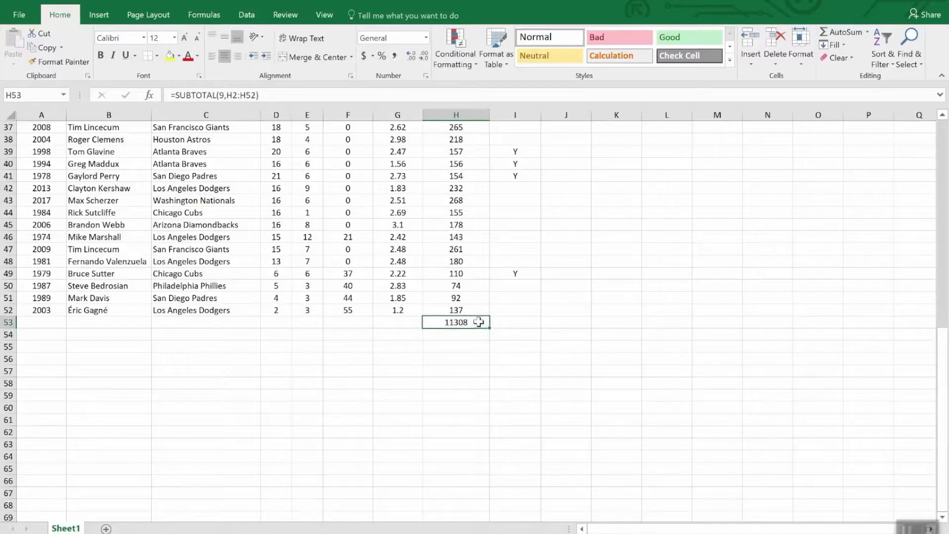
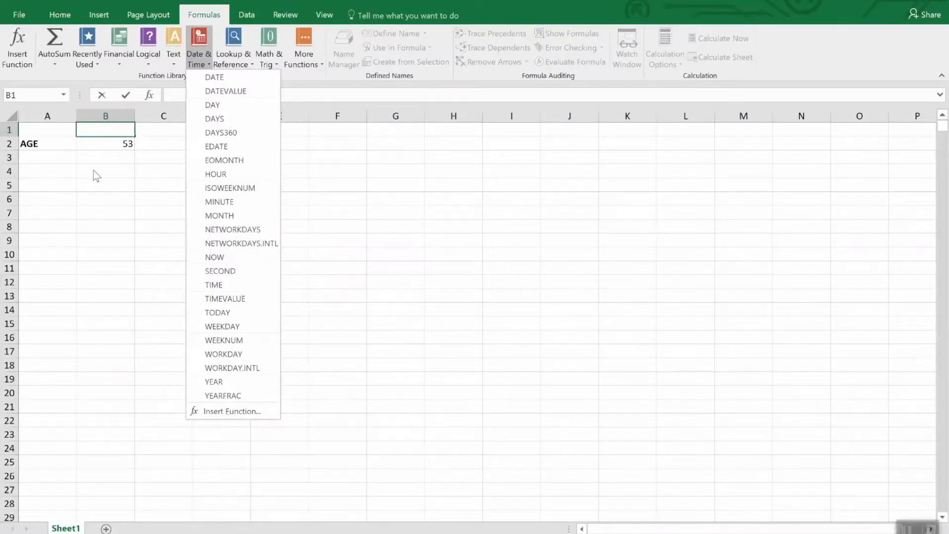
# Examine the date and time number formats available for the age formula in B2
pyautogui.click(97, 141)
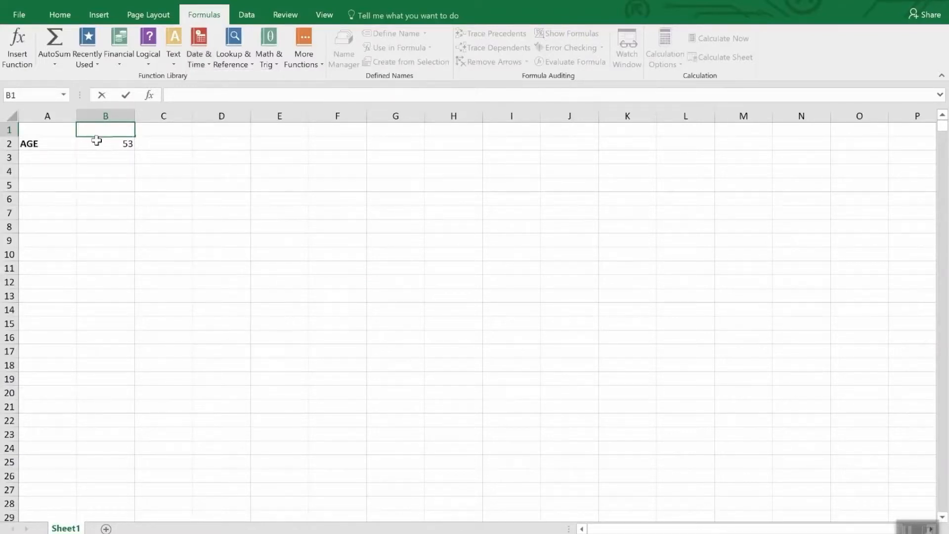
pyautogui.click(97, 143)
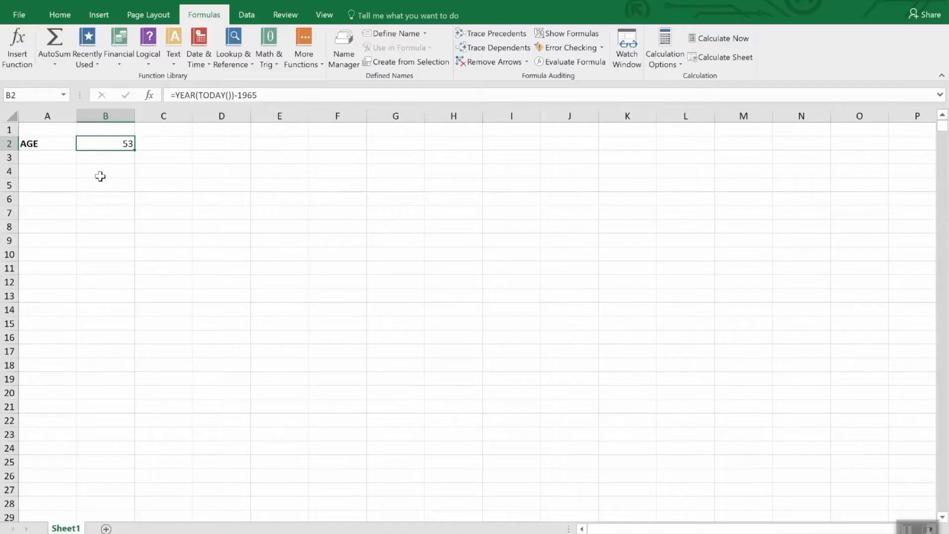
pyautogui.click(60, 16)
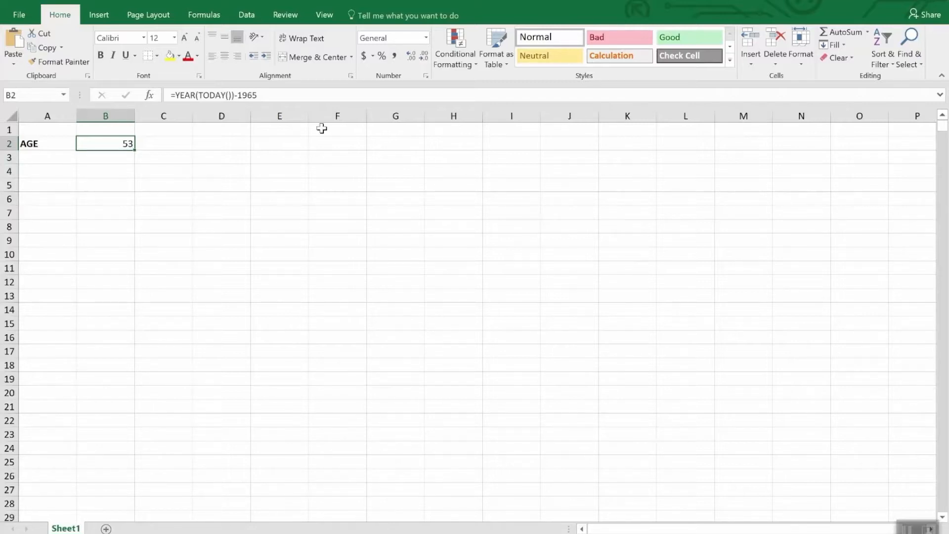
pyautogui.click(426, 37)
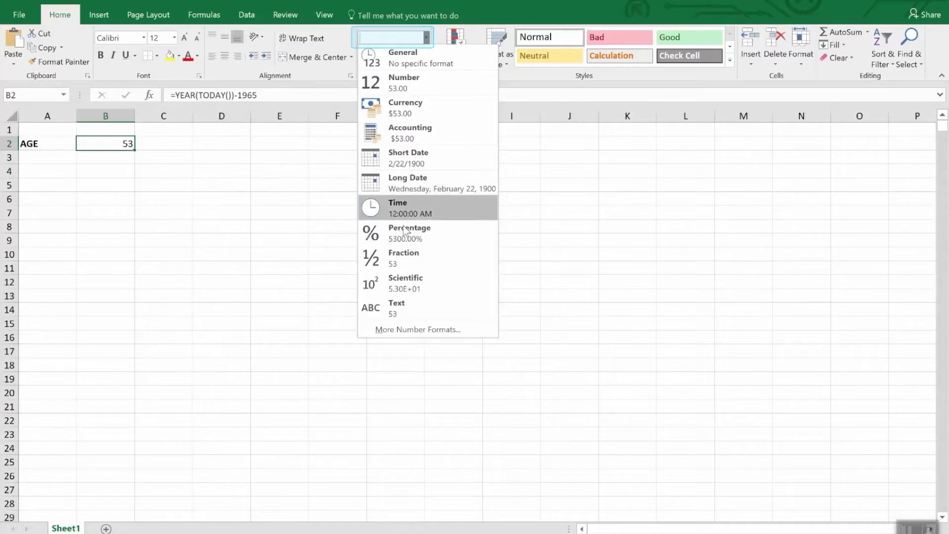
pyautogui.click(404, 330)
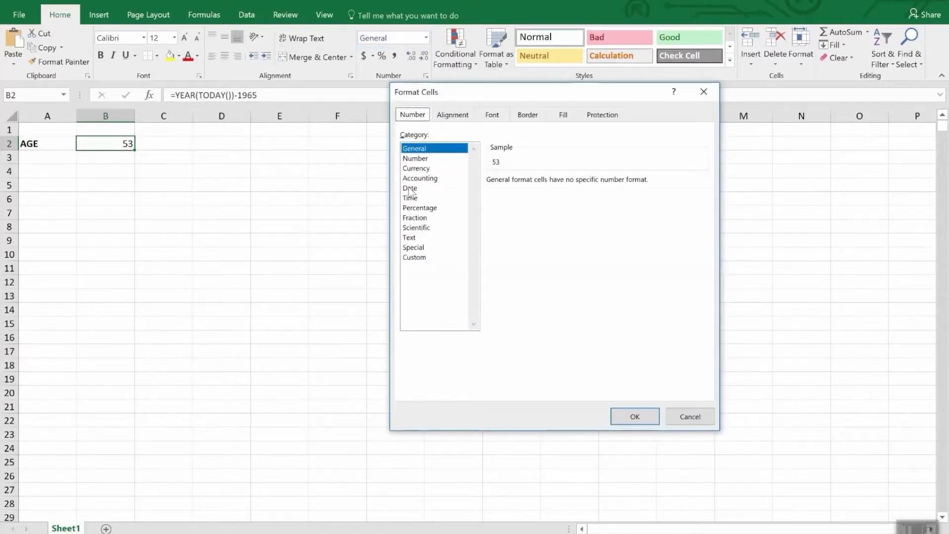
pyautogui.click(411, 188)
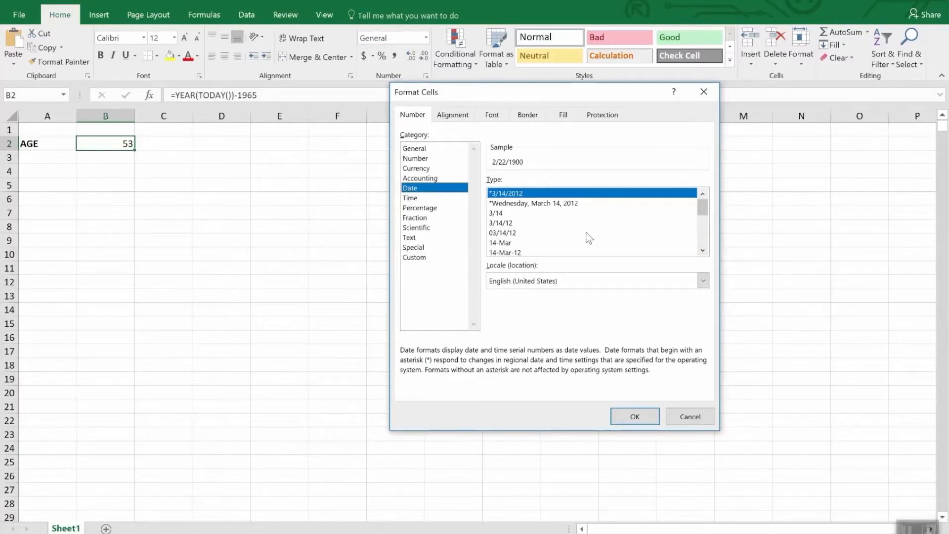
pyautogui.moveTo(704, 207)
pyautogui.mouseDown()
pyautogui.moveTo(712, 239)
pyautogui.moveTo(707, 221)
pyautogui.mouseUp()
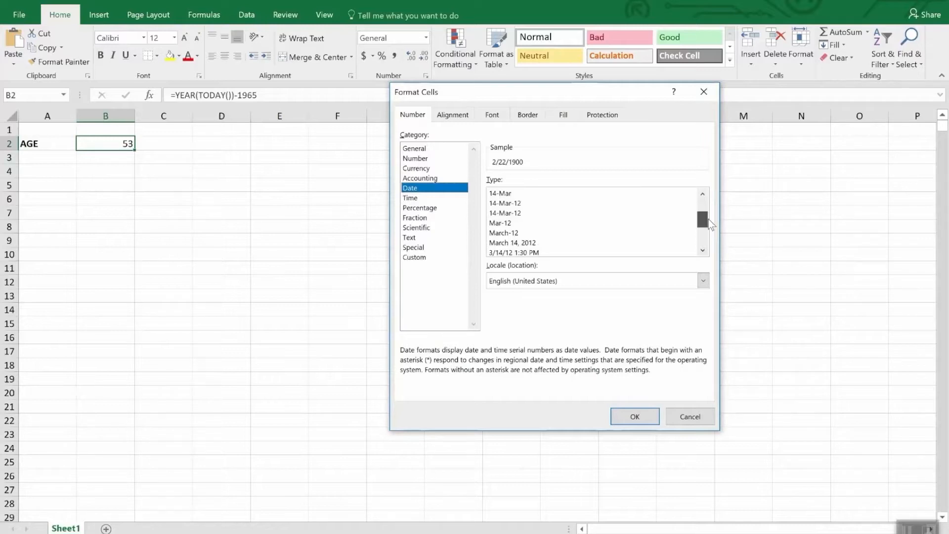
pyautogui.moveTo(708, 218); pyautogui.dragTo(709, 228)
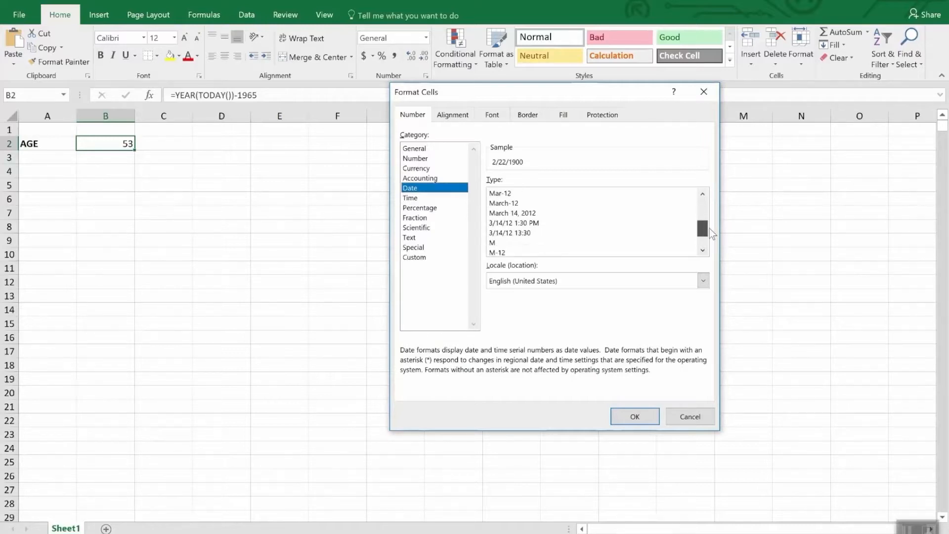
pyautogui.click(417, 199)
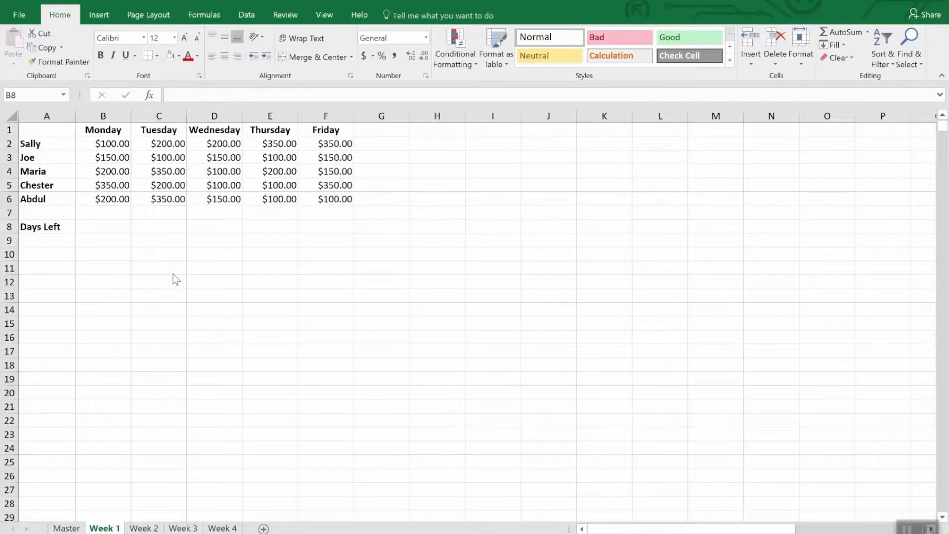
# Replace the Monday header in B1 of the Week 1 sheet with the date 4/2/2018
pyautogui.click(113, 131)
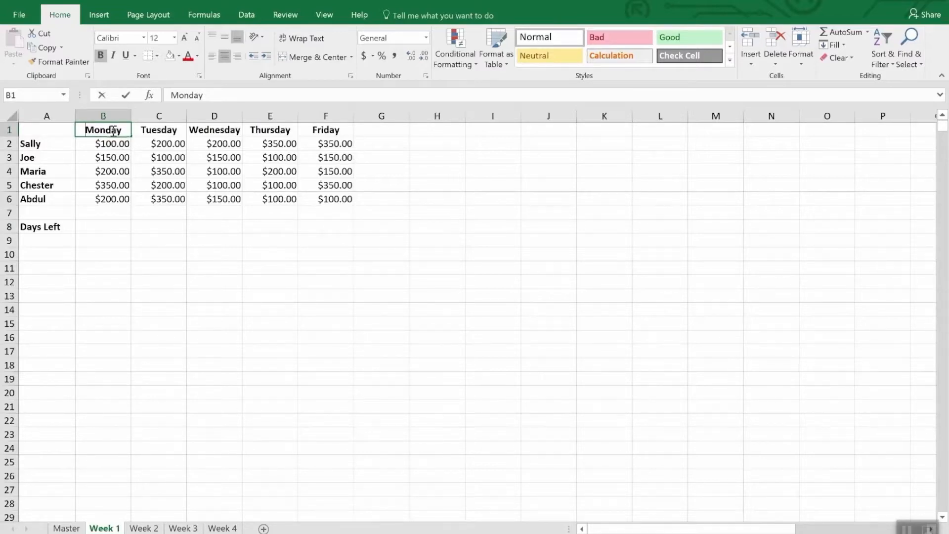
pyautogui.write('4/2/')
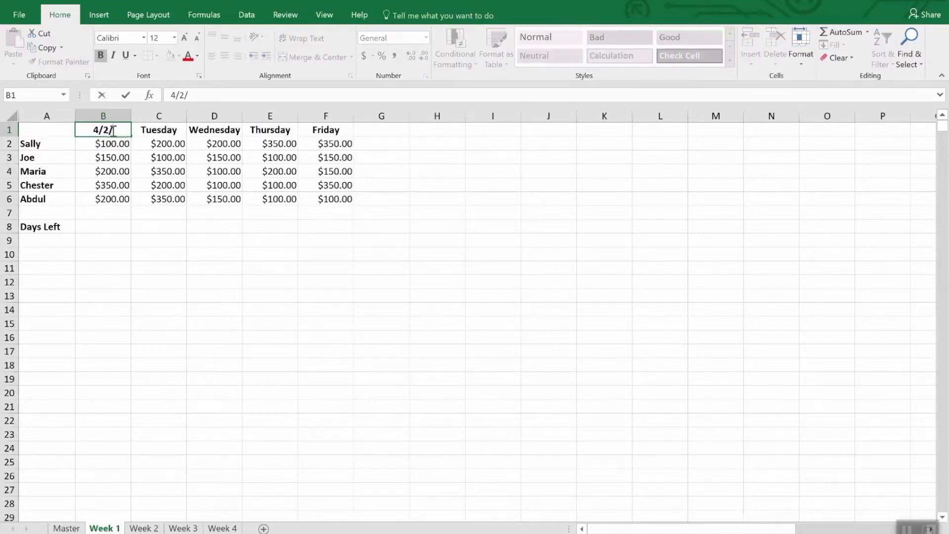
pyautogui.write('2018')
pyautogui.press('Return')
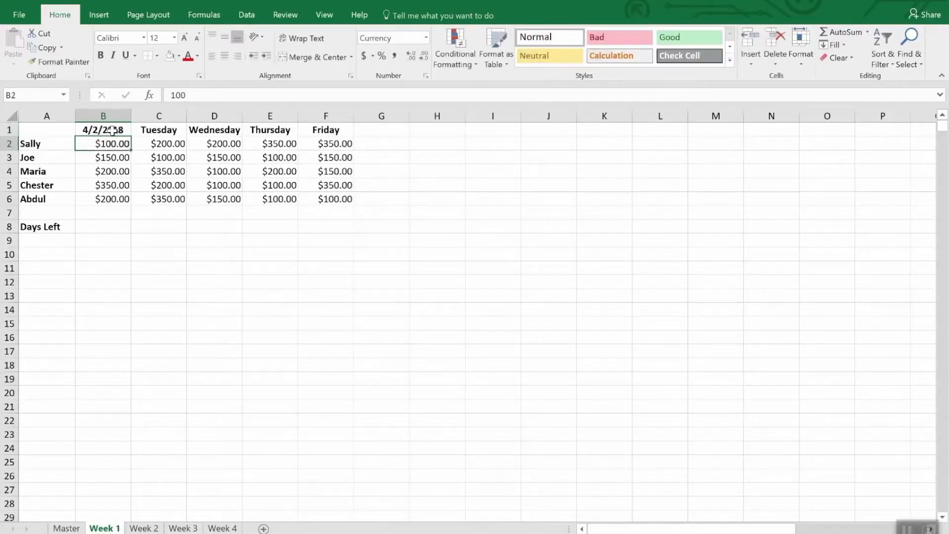
# Replace the Tuesday header in C1 with the formula =B1+1
pyautogui.press('Up')
pyautogui.press('Right')
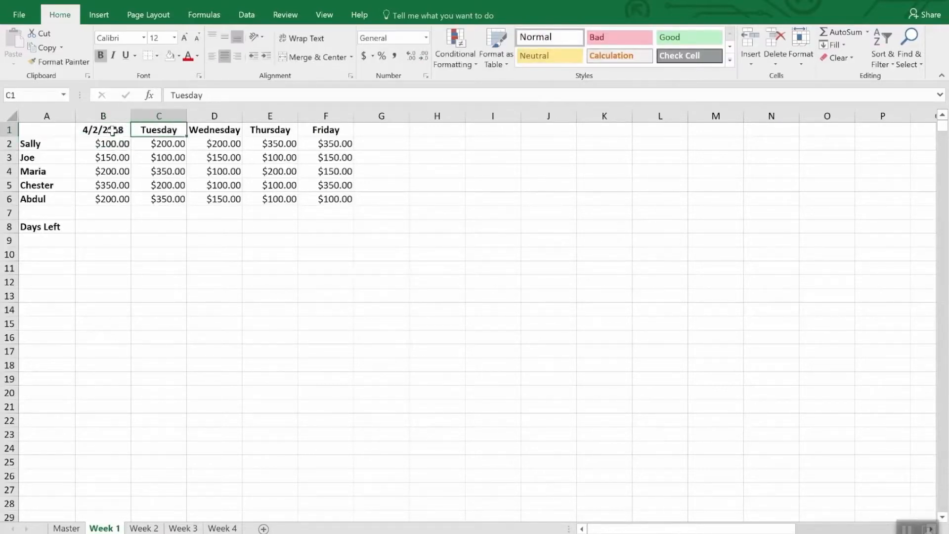
pyautogui.write('=b')
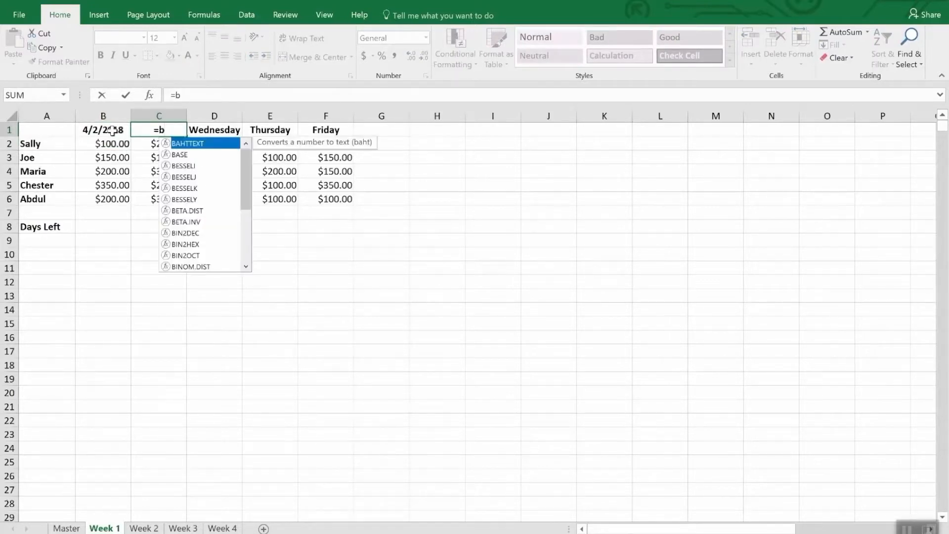
pyautogui.write('2')
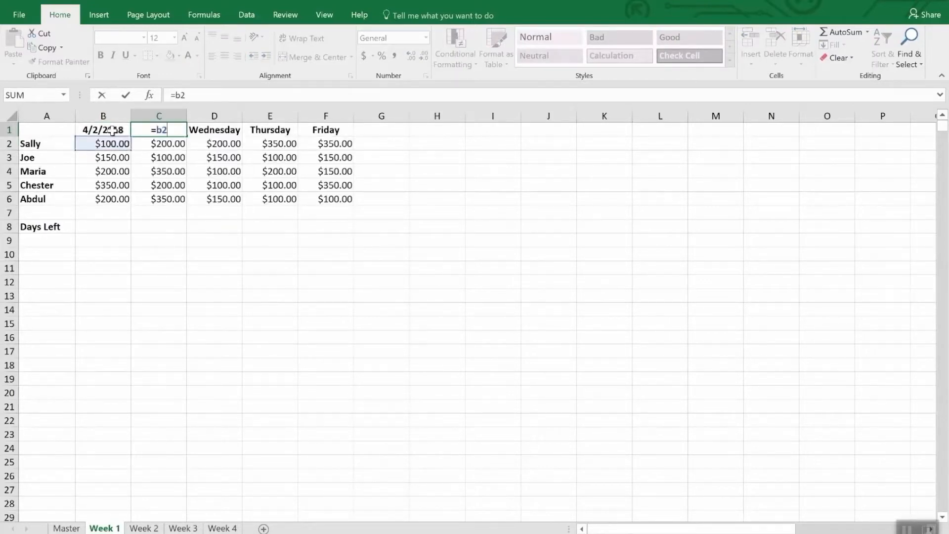
pyautogui.press('BackSpace')
pyautogui.write('1')
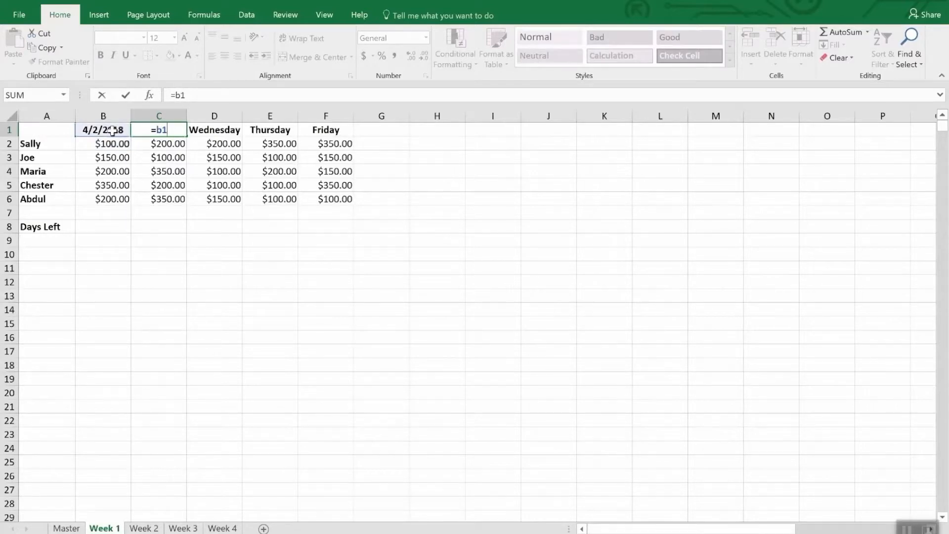
pyautogui.write('+1')
pyautogui.press('Return')
pyautogui.press('Up')
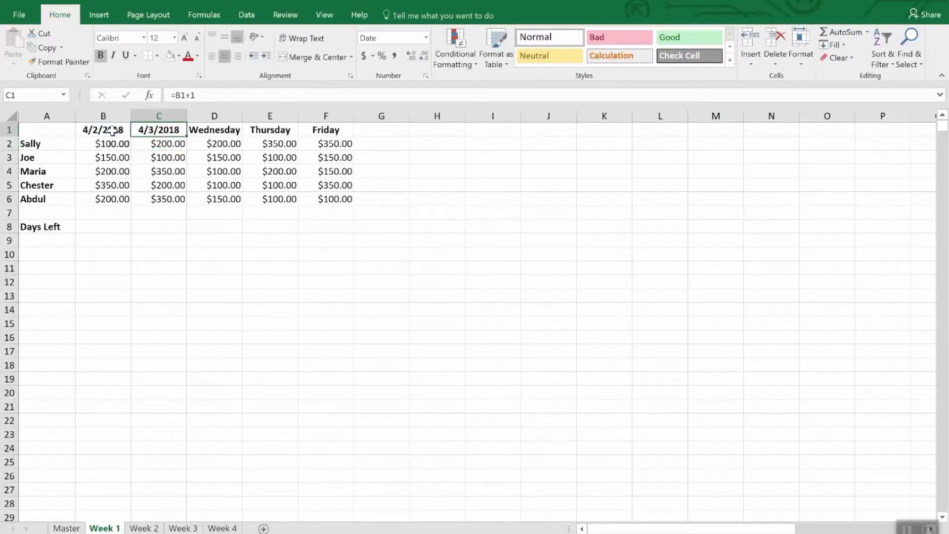
# Copy the next-day formula from C1 over the Wednesday, Thursday and Friday headers in D1:F1
pyautogui.hotkey('ctrl', 'c')
pyautogui.press('Right')
pyautogui.hotkey('ctrl', 'v')
pyautogui.press('Right')
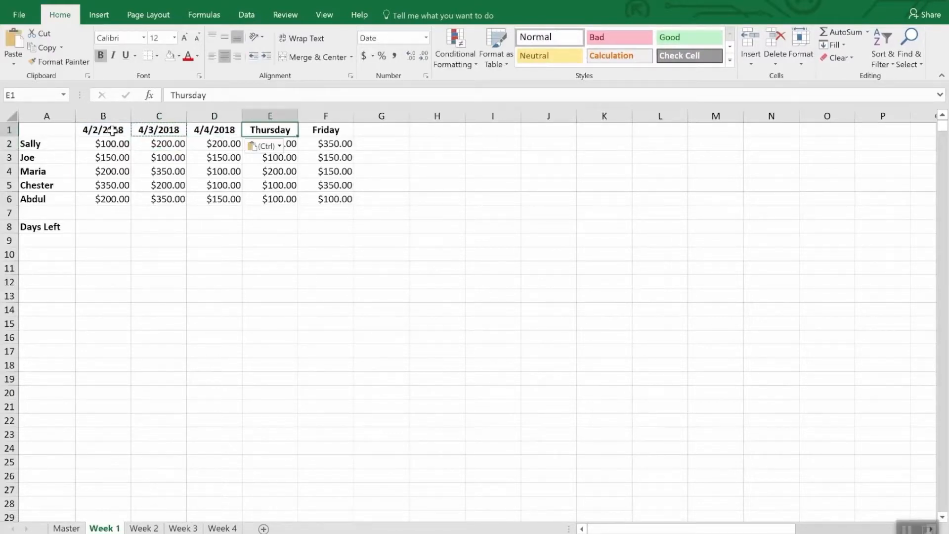
pyautogui.hotkey('ctrl', 'v')
pyautogui.press('Right')
pyautogui.hotkey('ctrl', 'v')
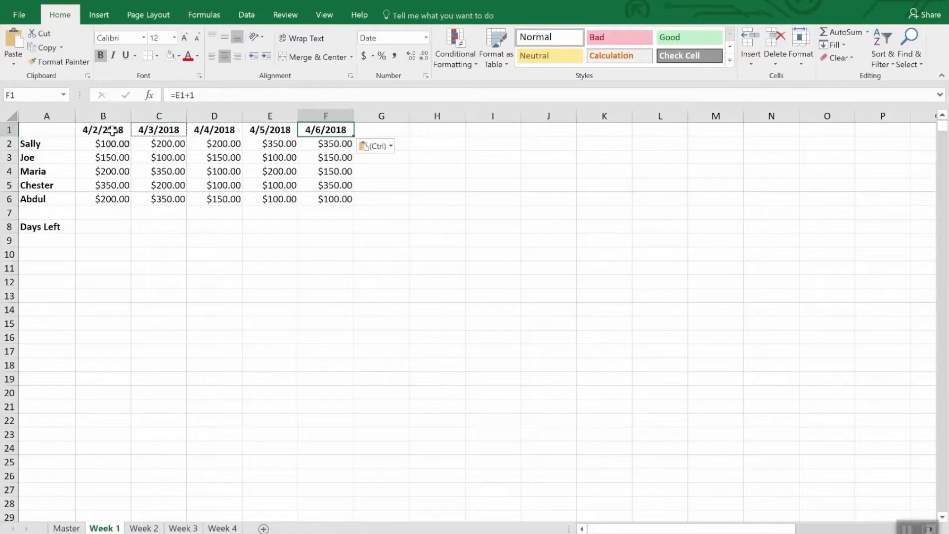
# Paste the copied next-day formula over the weekday headers in B1:F1 of the Week 2 sheet
pyautogui.moveTo(91, 129); pyautogui.dragTo(328, 129)
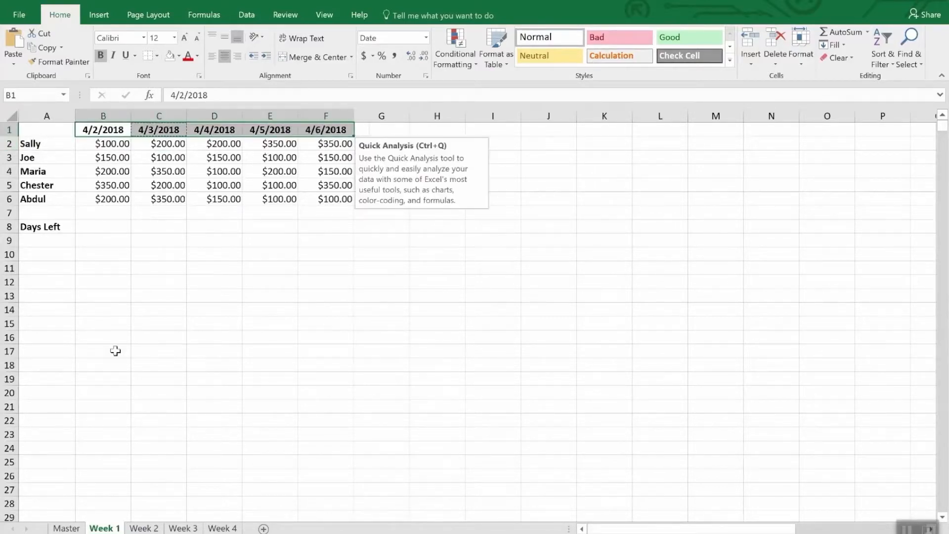
pyautogui.click(144, 528)
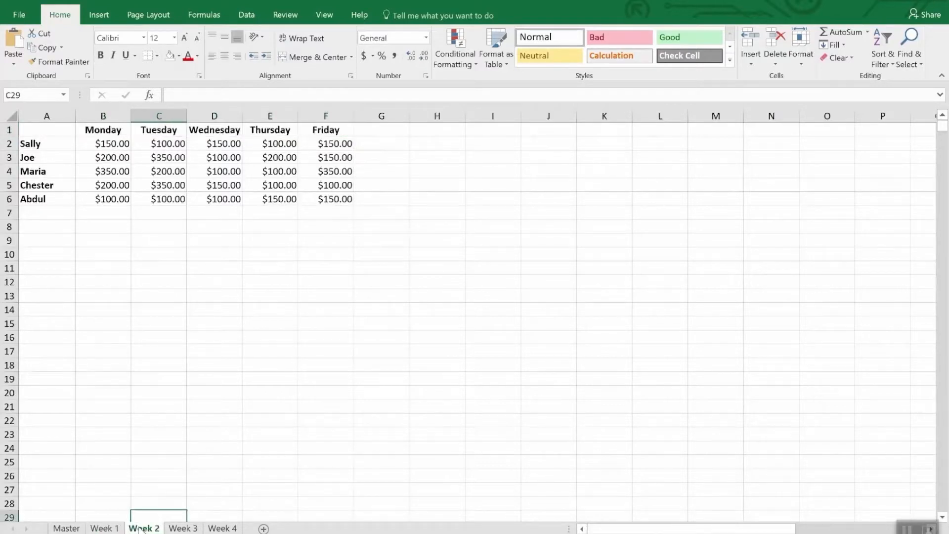
pyautogui.moveTo(96, 130); pyautogui.dragTo(307, 132)
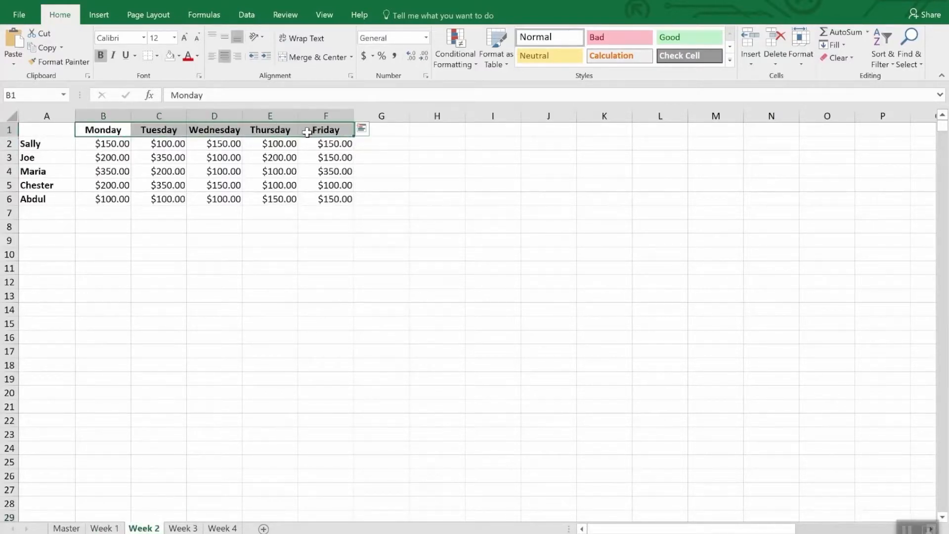
pyautogui.hotkey('ctrl', 'v')
# Set the first date header in B1 of the Week 2 sheet to 4/9/2018
pyautogui.click(107, 131)
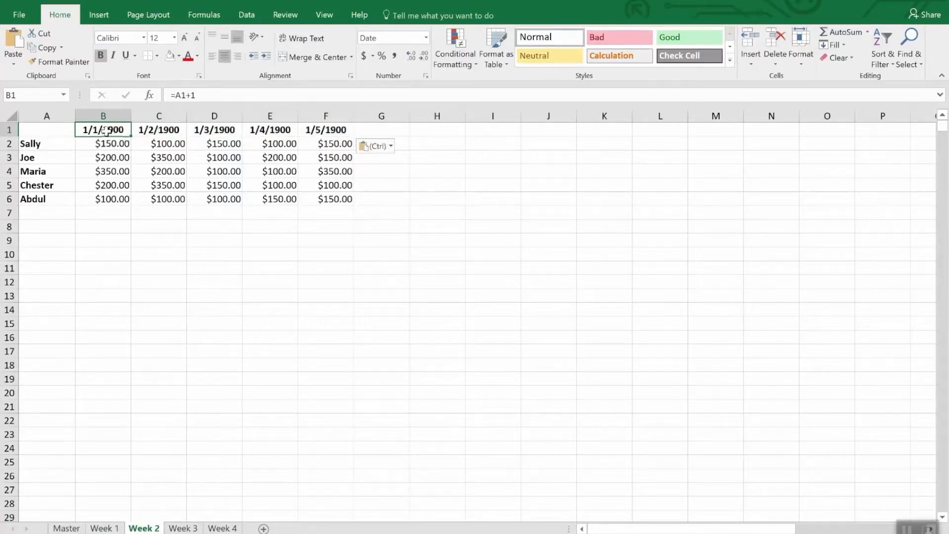
pyautogui.write('4/')
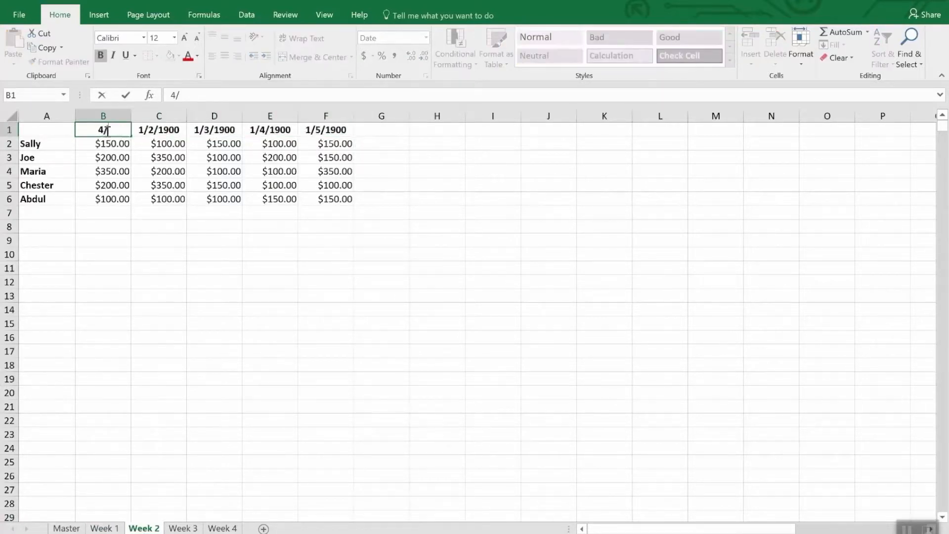
pyautogui.write('9/18')
pyautogui.press('Return')
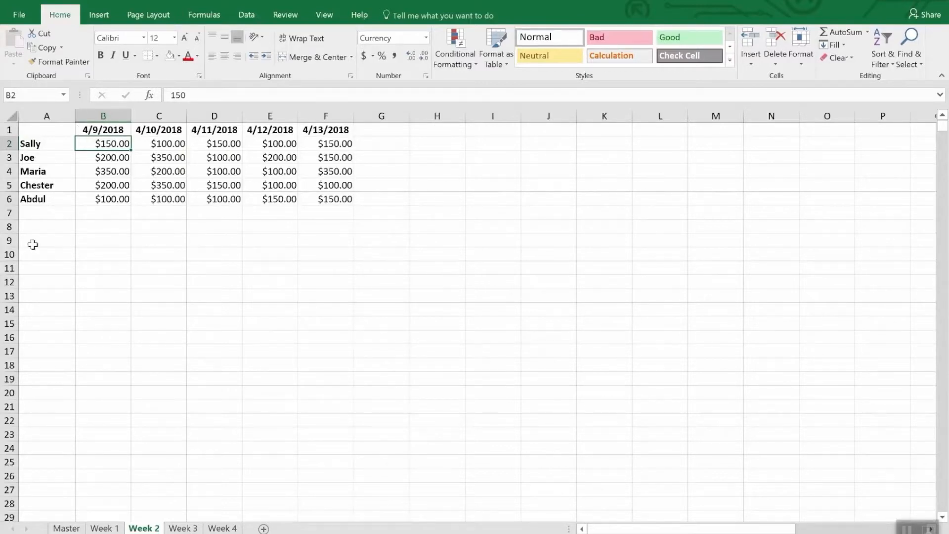
# Enter the formula =DATE(2018,4,30)-TODAY() beside Days Left in B8 of the Week 1 sheet
pyautogui.click(102, 528)
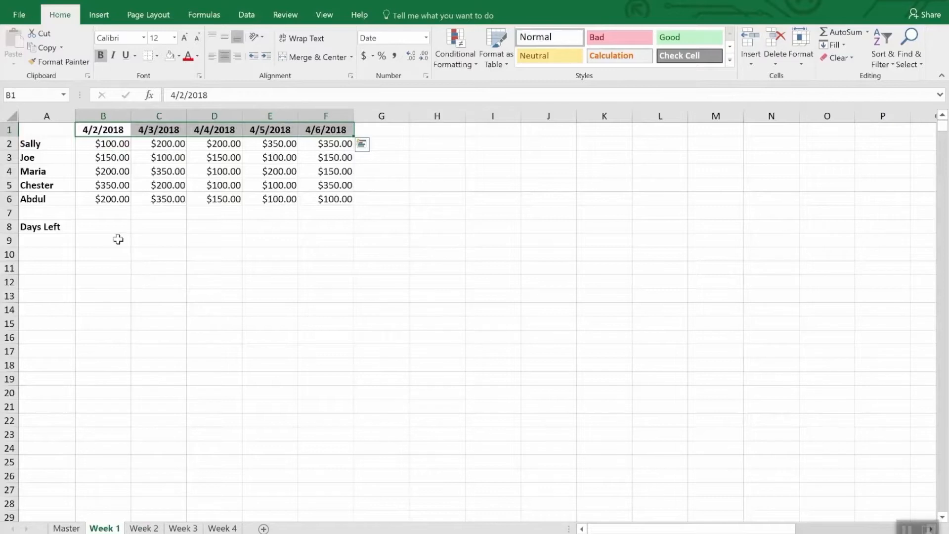
pyautogui.click(101, 229)
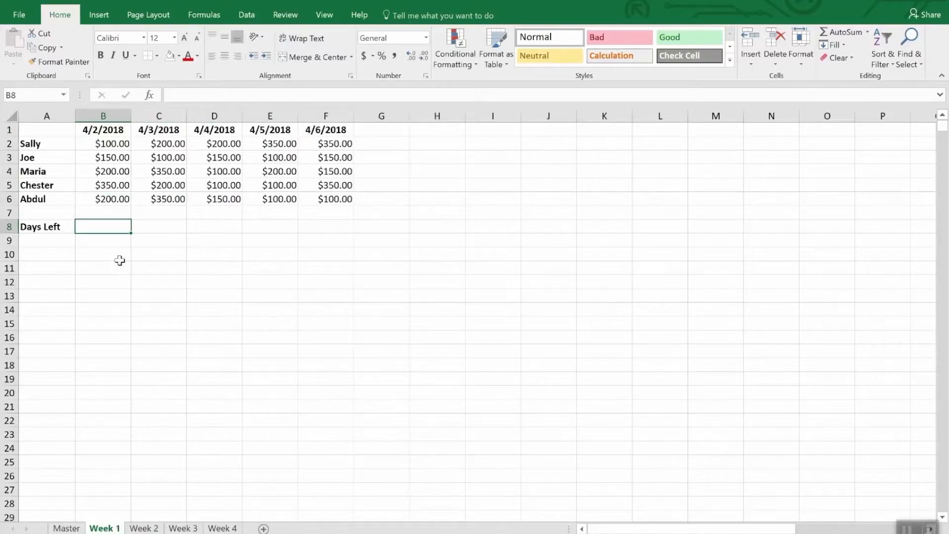
pyautogui.write('=')
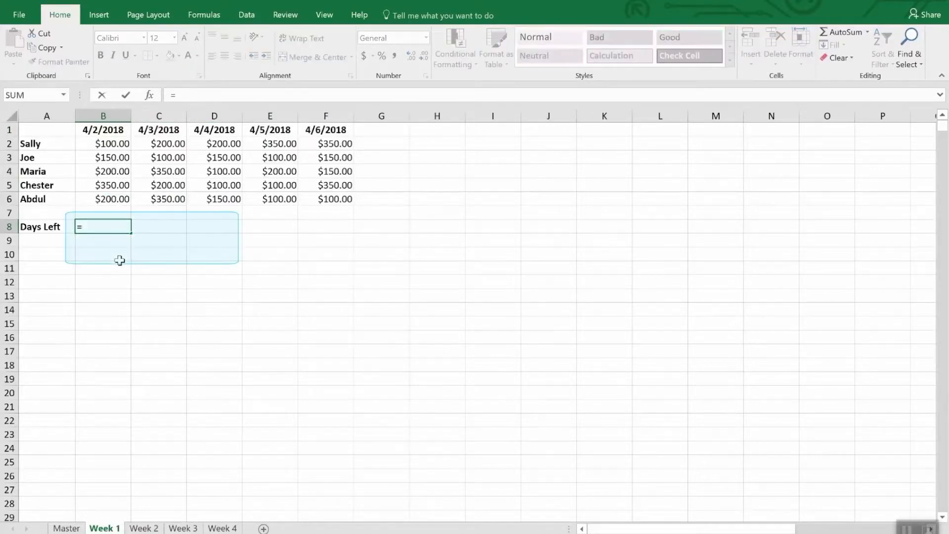
pyautogui.write('Dat')
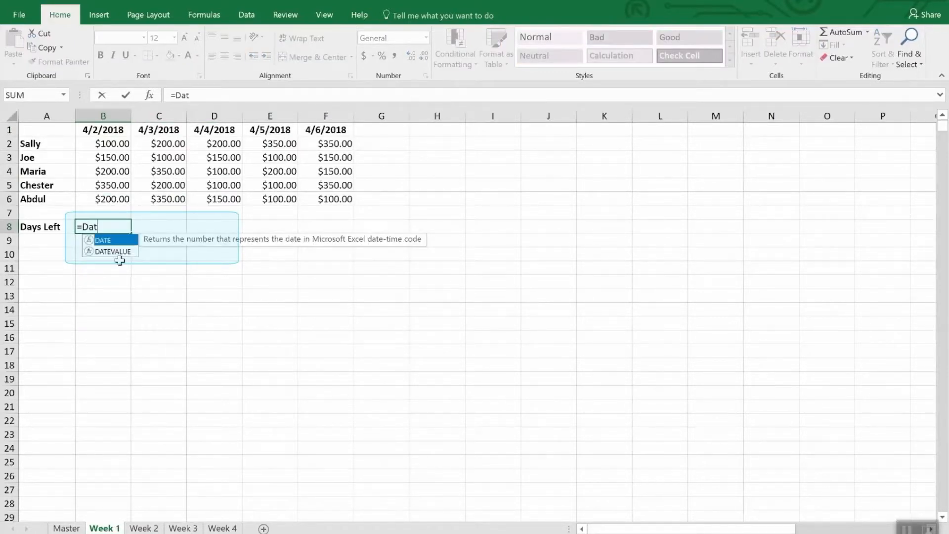
pyautogui.write('e(')
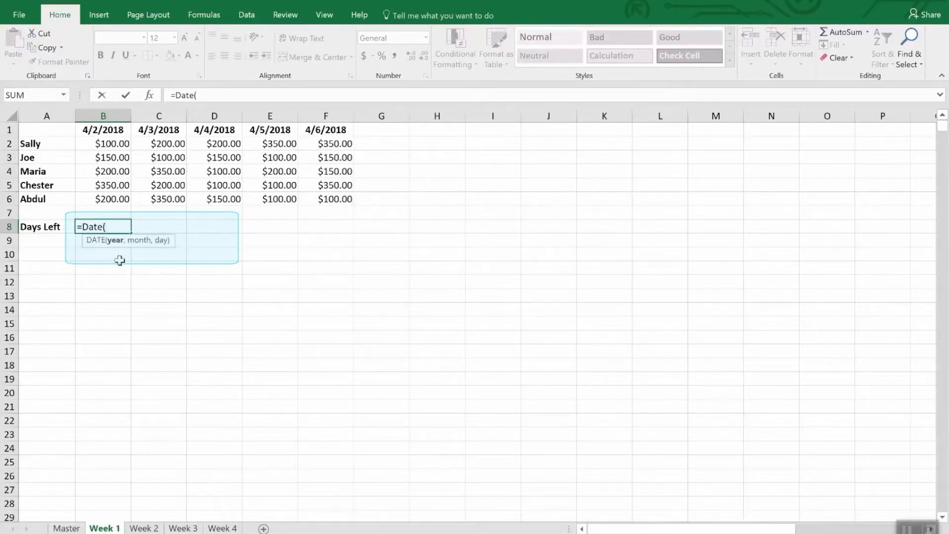
pyautogui.write('2018,4,')
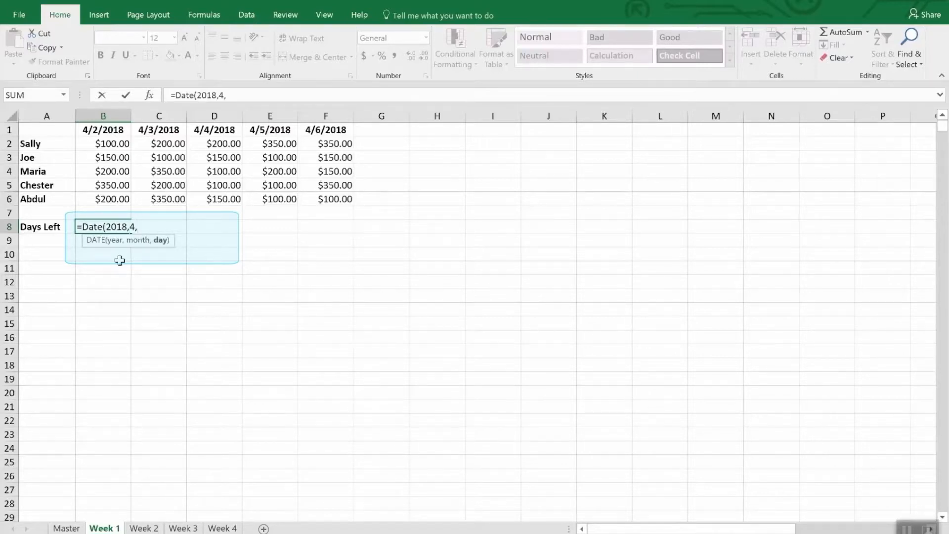
pyautogui.write('30)')
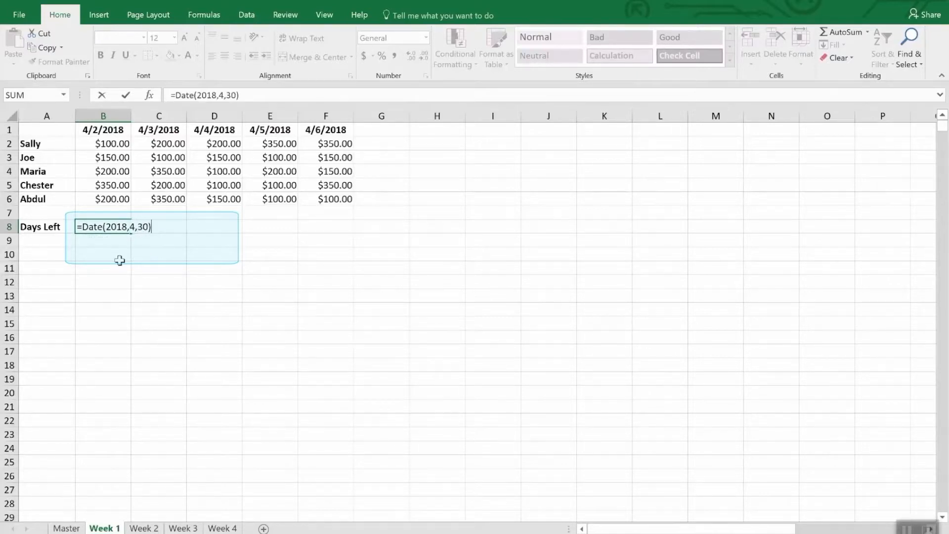
pyautogui.write('-tod')
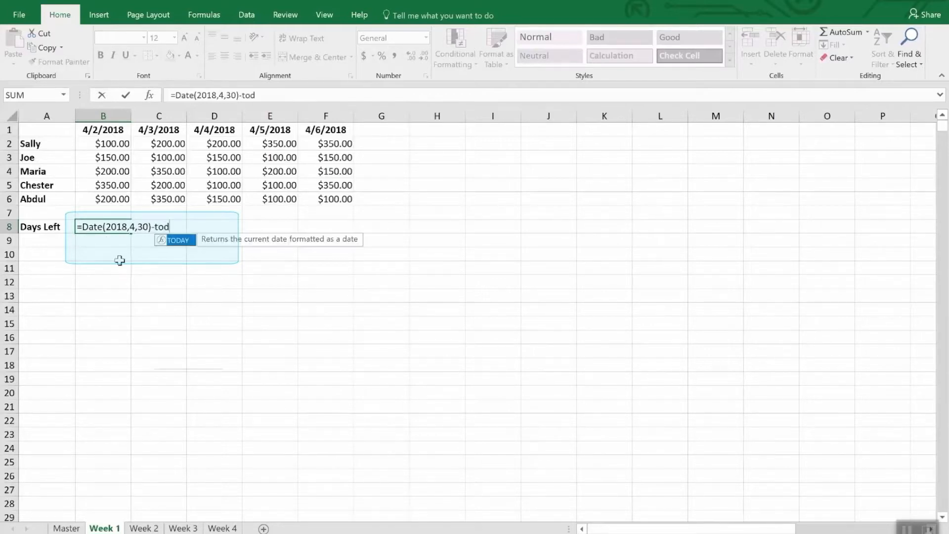
pyautogui.write('ay()')
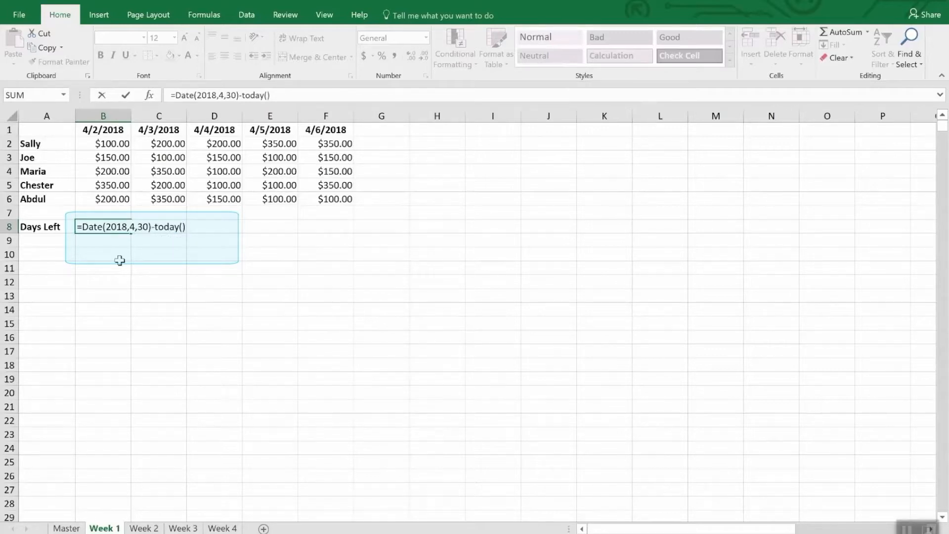
pyautogui.press('Return')
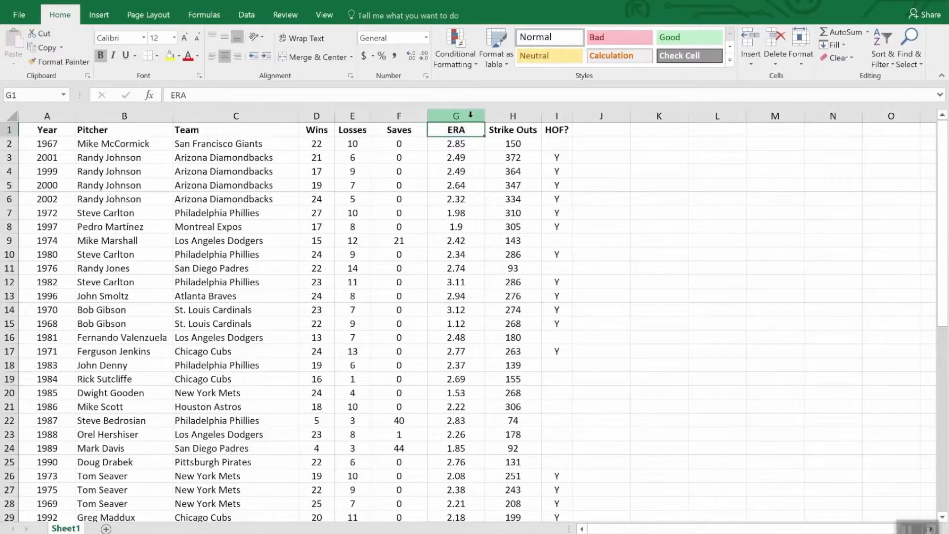
# Highlight the ERA column cells that are less than 2.00 with Light Red Fill with Dark Red Text
pyautogui.click(454, 115)
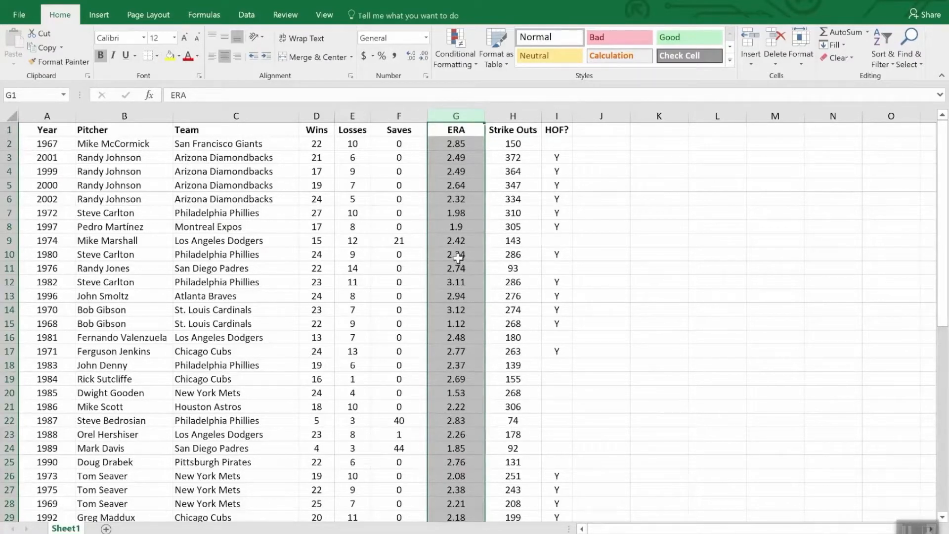
pyautogui.click(455, 37)
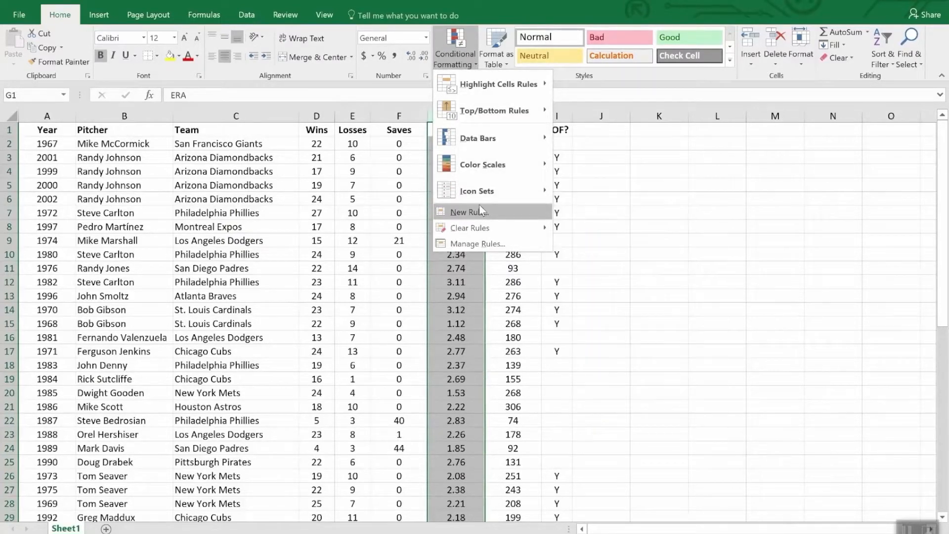
pyautogui.moveTo(478, 140)
pyautogui.moveTo(480, 87)
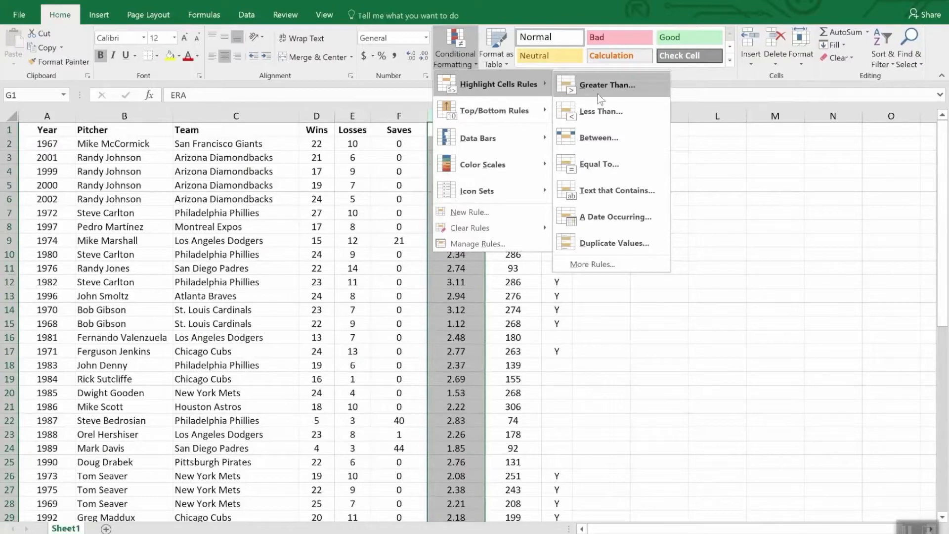
pyautogui.click(615, 113)
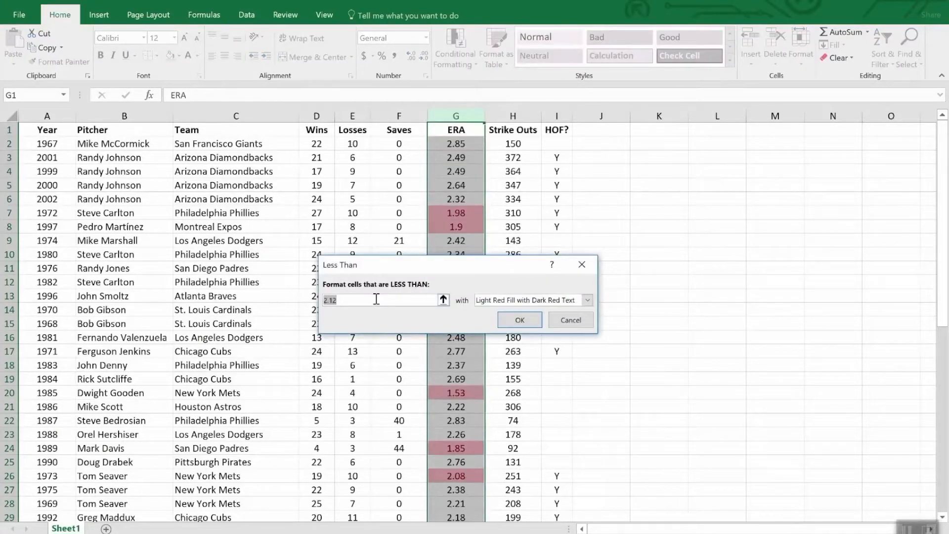
pyautogui.write('2.0')
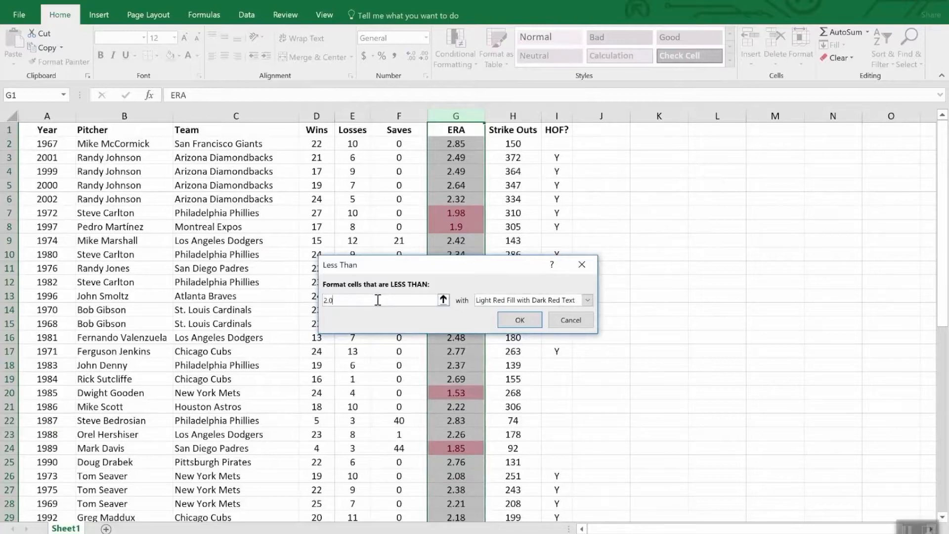
pyautogui.write('0')
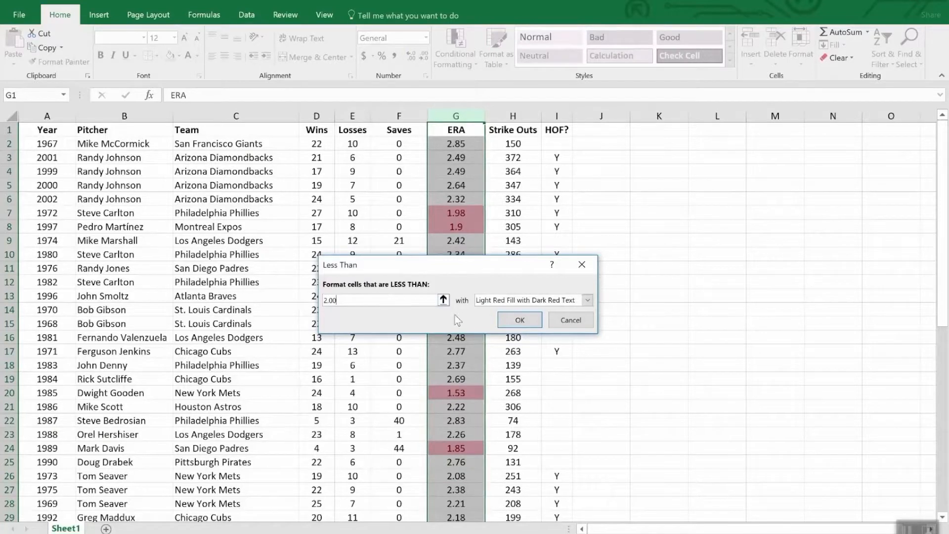
pyautogui.click(521, 320)
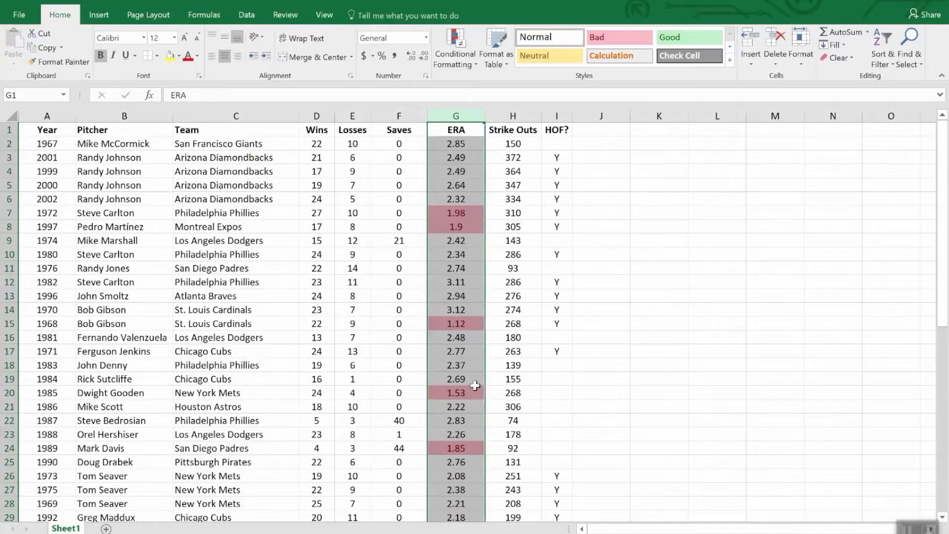
pyautogui.scroll(-7, 476, 387)
pyautogui.scroll(-5, 476, 387)
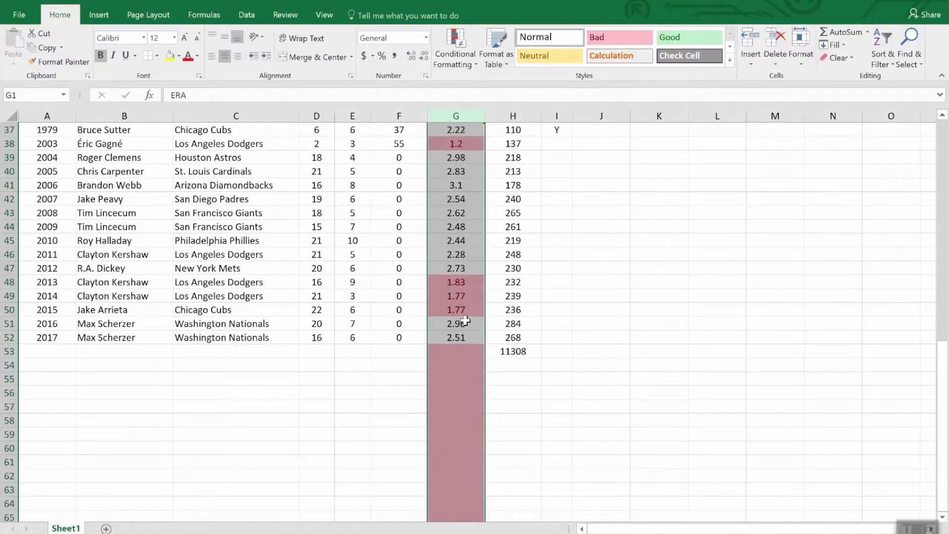
pyautogui.scroll(7, 465, 320)
pyautogui.scroll(-7, 466, 320)
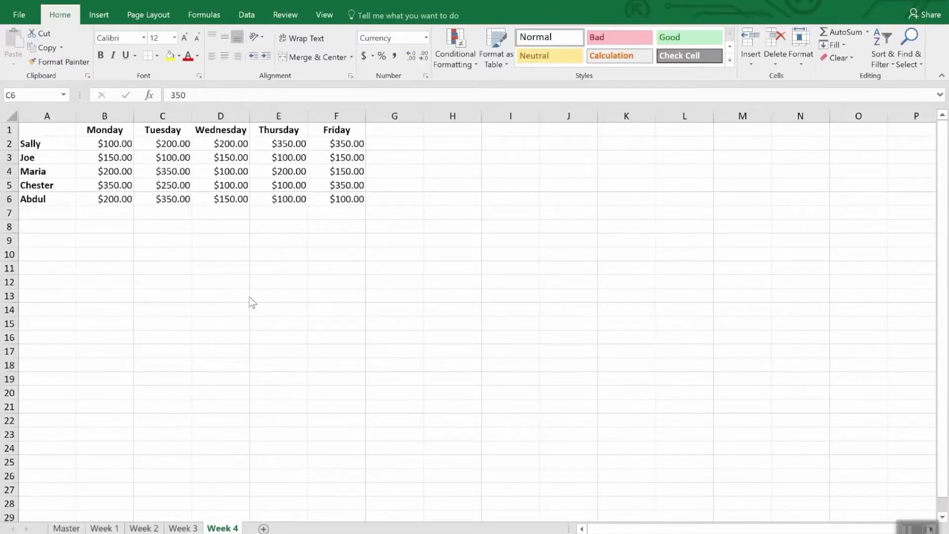
# Start a new conditional formatting rule for B2:F6 on the Week 4 sheet, using the Icon Sets format style
pyautogui.click(124, 145)
pyautogui.moveTo(125, 147); pyautogui.dragTo(349, 209)
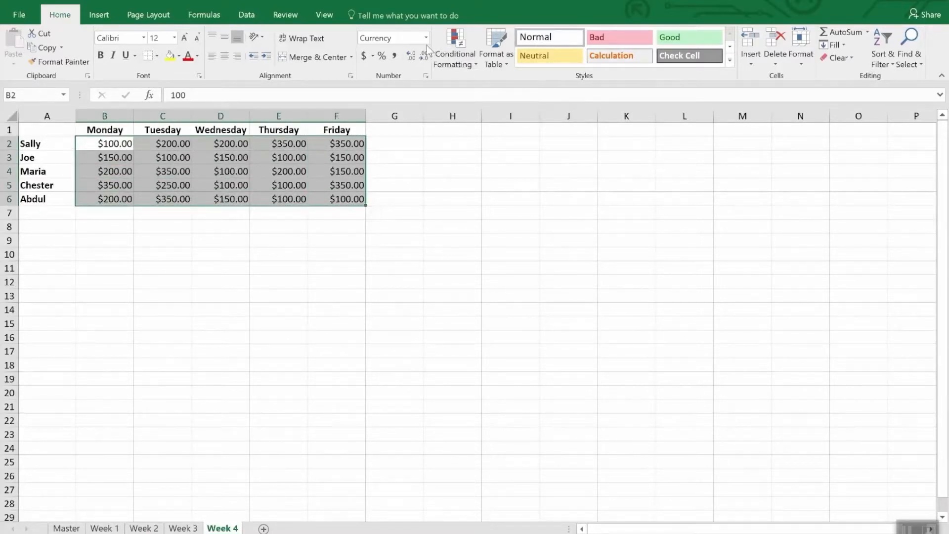
pyautogui.click(462, 41)
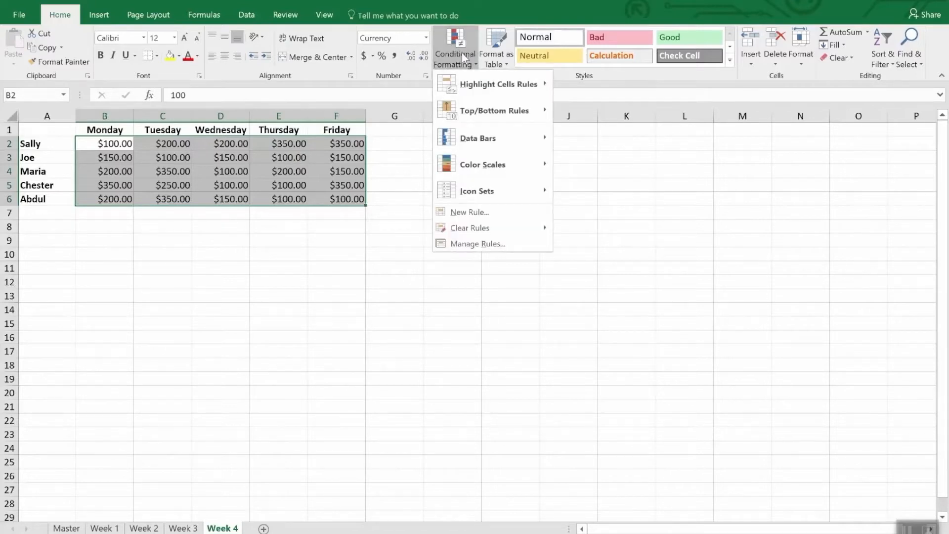
pyautogui.click(484, 213)
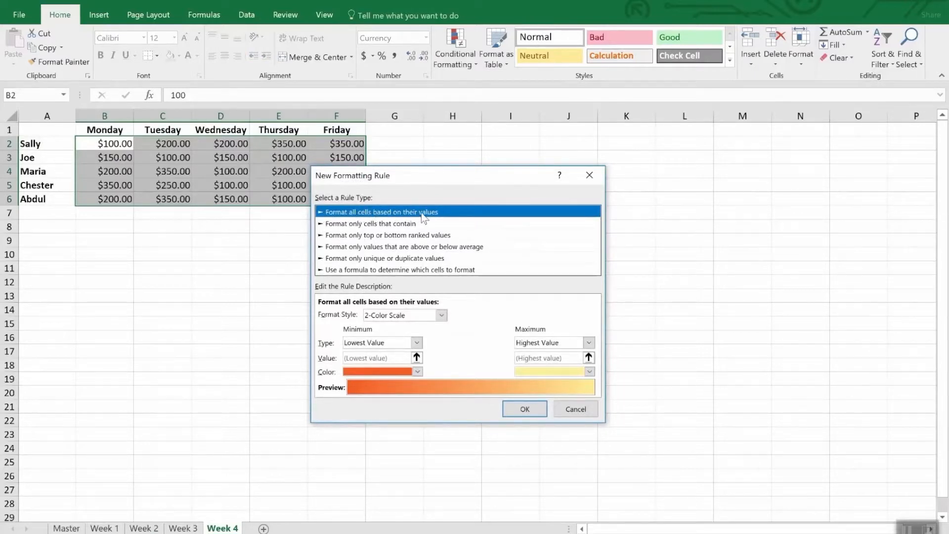
pyautogui.click(441, 315)
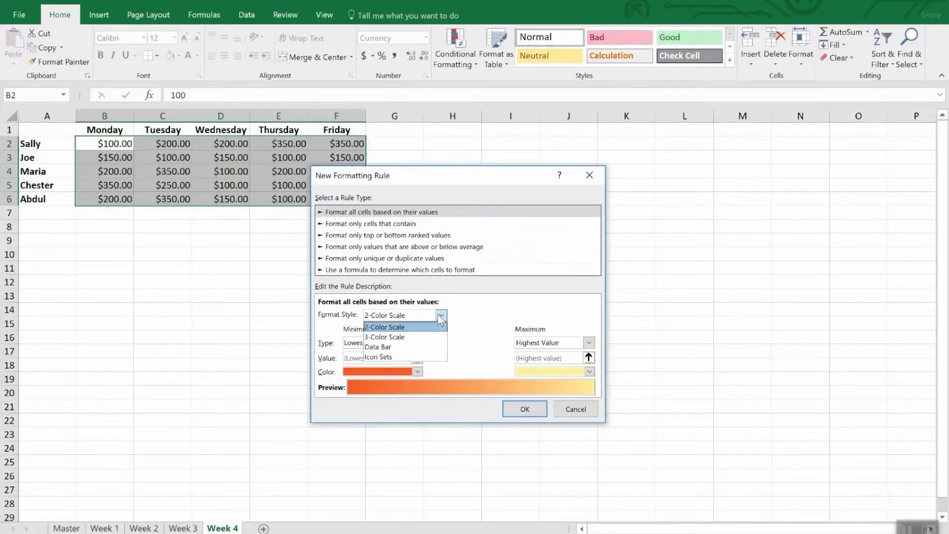
pyautogui.click(416, 355)
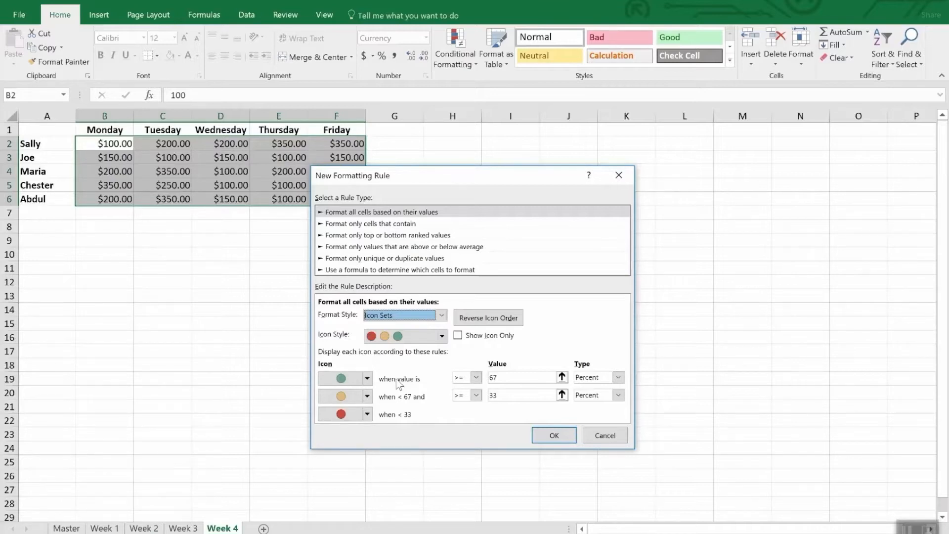
# Set the green icon's threshold to type Number with a value of 300
pyautogui.click(619, 377)
pyautogui.click(588, 387)
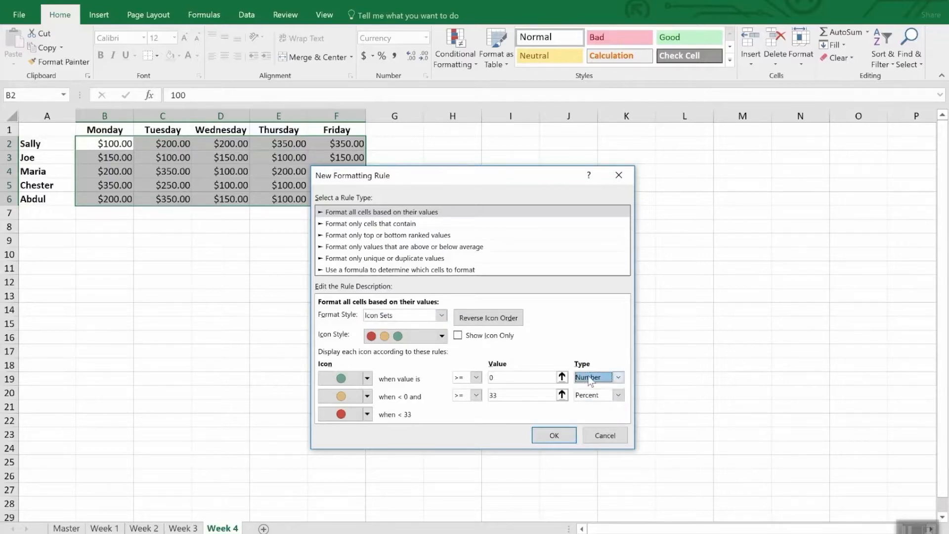
pyautogui.click(500, 378)
pyautogui.doubleClick(501, 377)
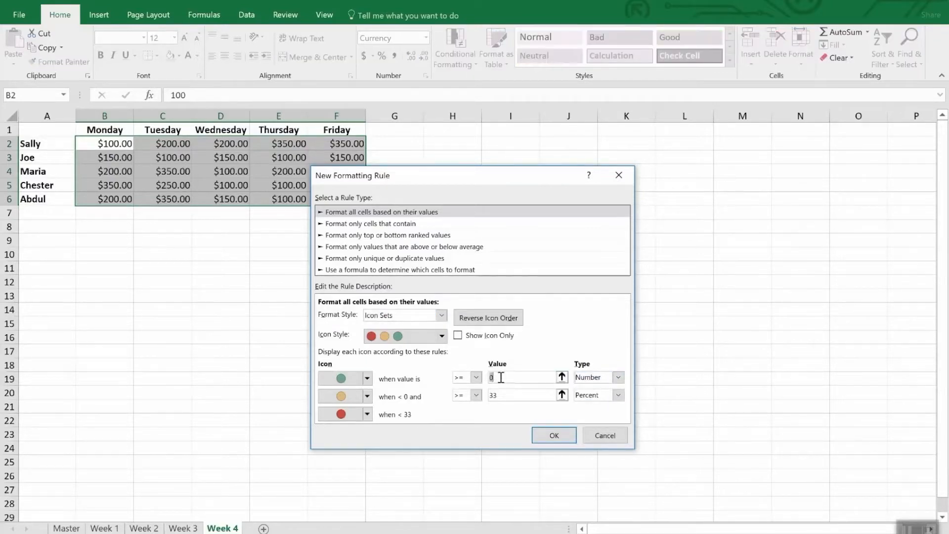
pyautogui.write('300')
# Set the yellow icon's threshold to type Number with a value of 200 and apply the icon rule
pyautogui.click(525, 395)
pyautogui.doubleClick(526, 396)
pyautogui.write('200')
pyautogui.press('Tab')
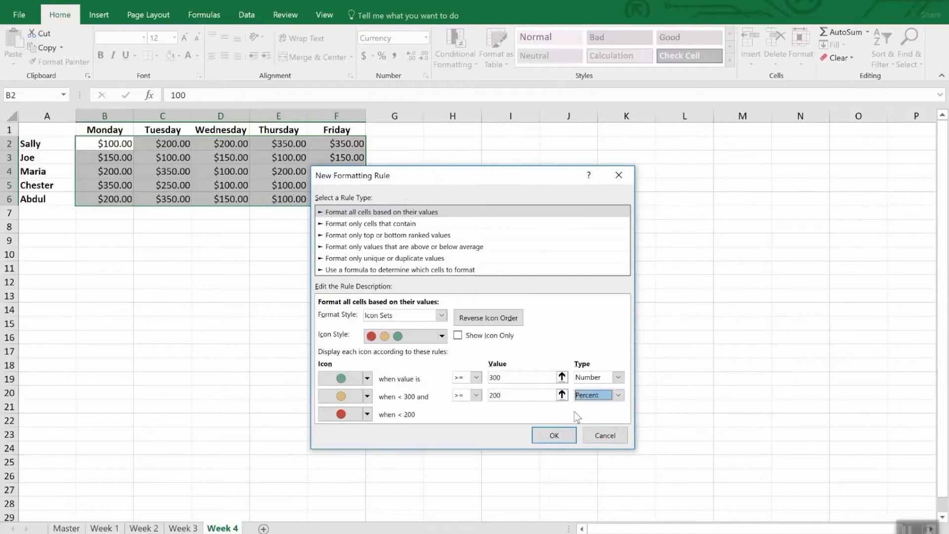
pyautogui.click(618, 395)
pyautogui.click(613, 406)
pyautogui.doubleClick(526, 396)
pyautogui.write('200')
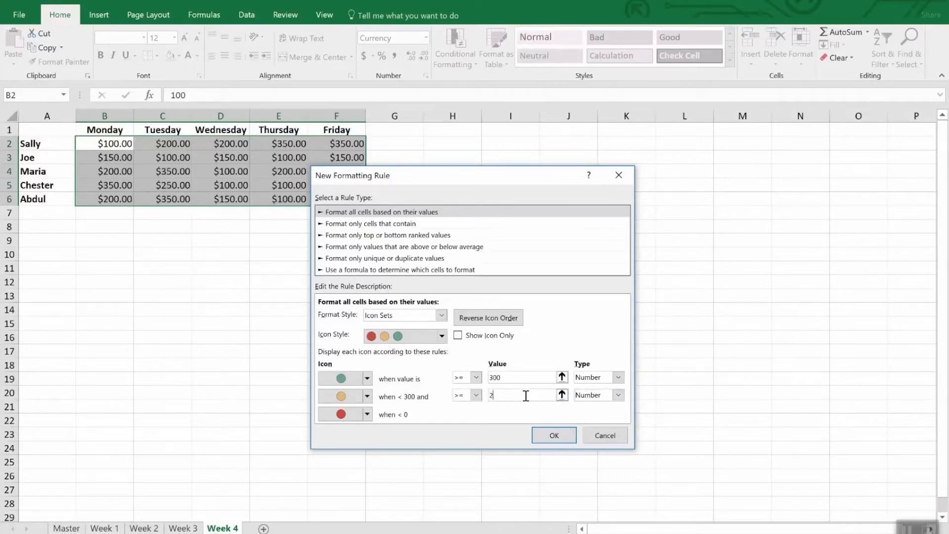
pyautogui.click(554, 435)
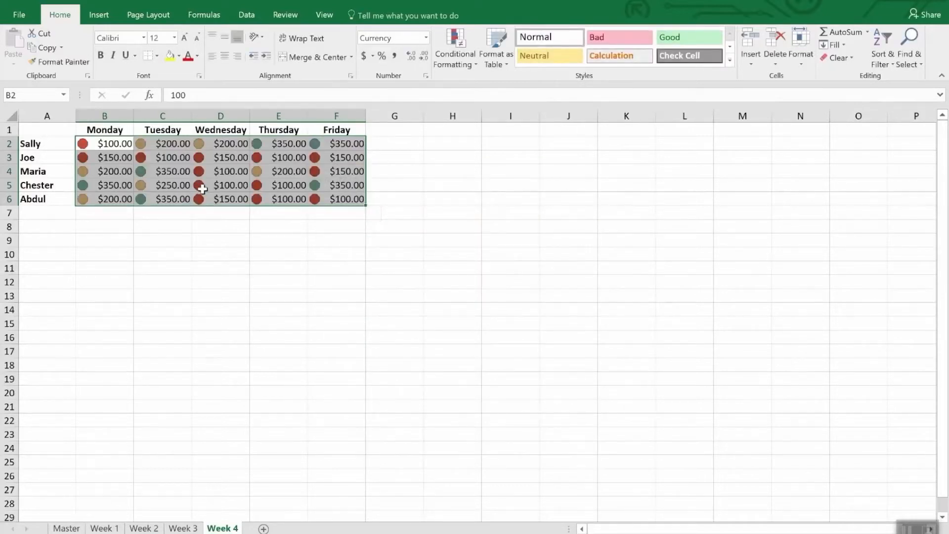
pyautogui.click(229, 230)
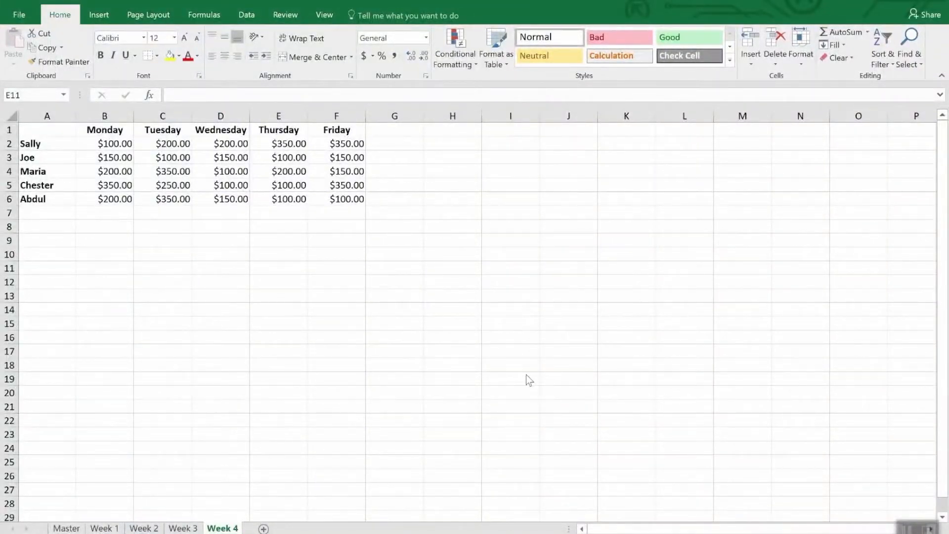
# Create a formula-based conditional formatting rule for B2:F6 on the Week 4 sheet with the condition =b2<200
pyautogui.click(121, 145)
pyautogui.moveTo(118, 146); pyautogui.dragTo(362, 206)
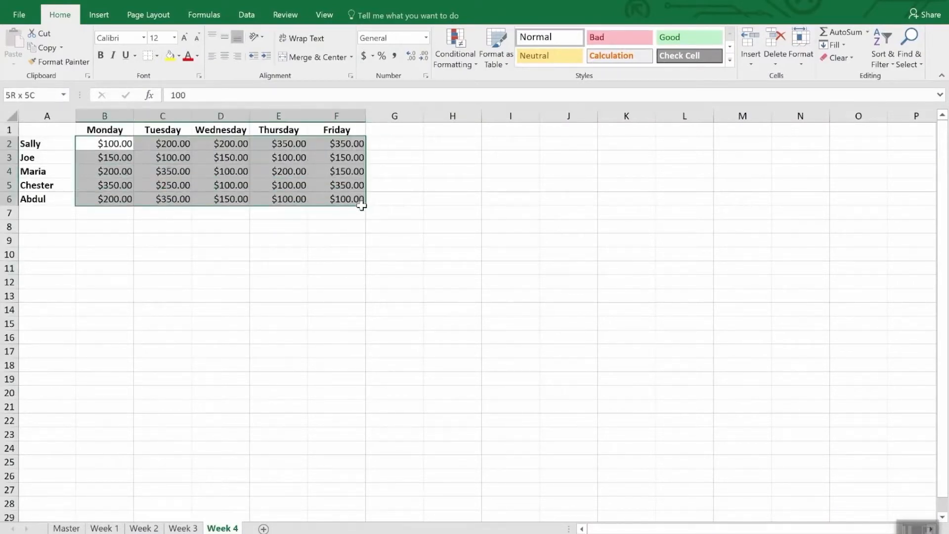
pyautogui.click(449, 43)
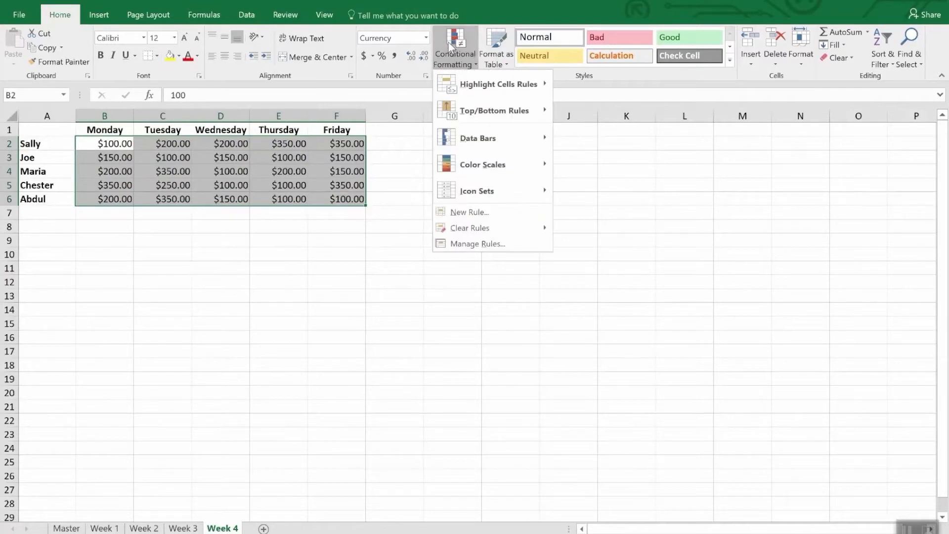
pyautogui.click(491, 215)
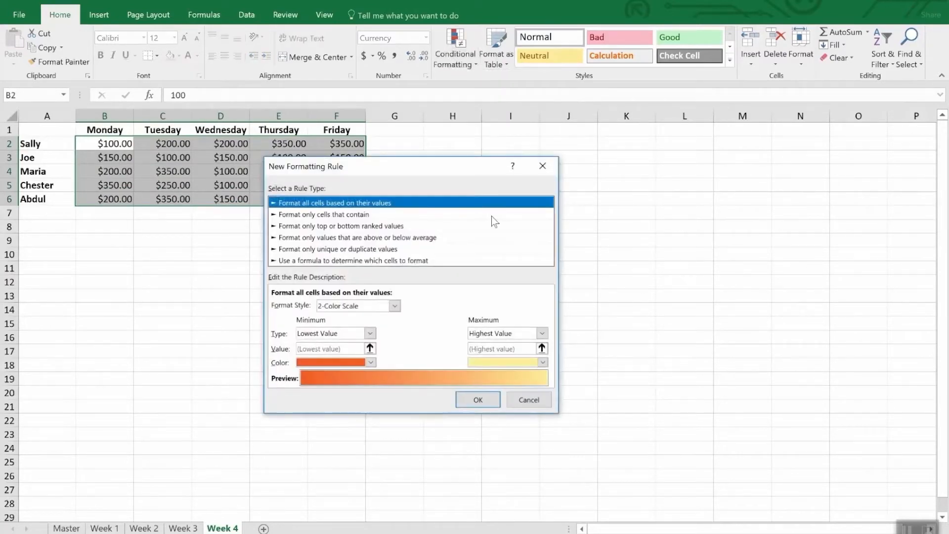
pyautogui.click(316, 260)
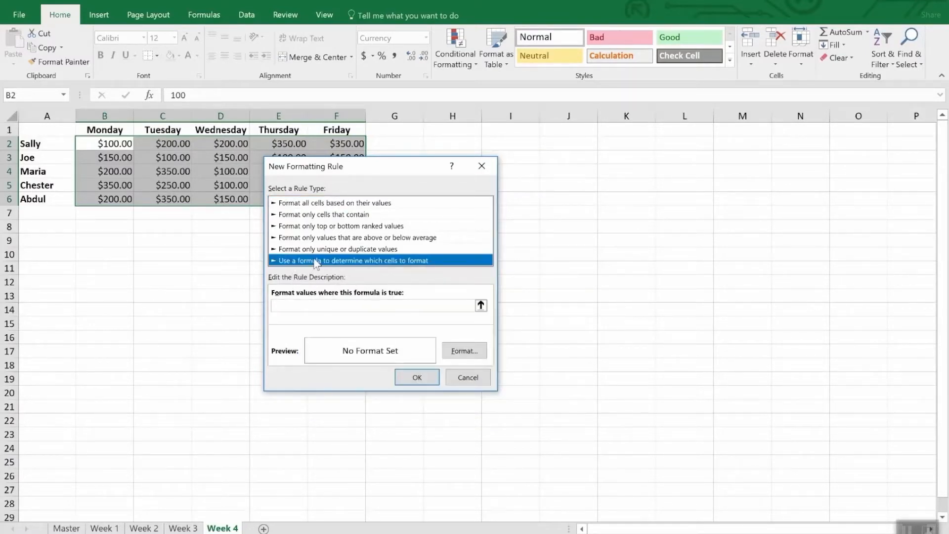
pyautogui.click(313, 306)
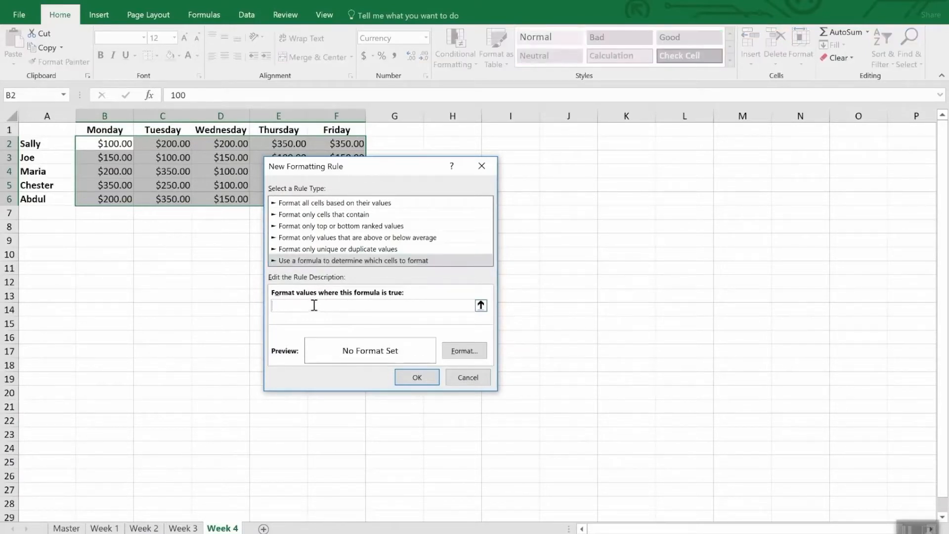
pyautogui.write('=b2<200')
# Give the formula rule a bright yellow background fill and apply it to the selected cells
pyautogui.click(465, 351)
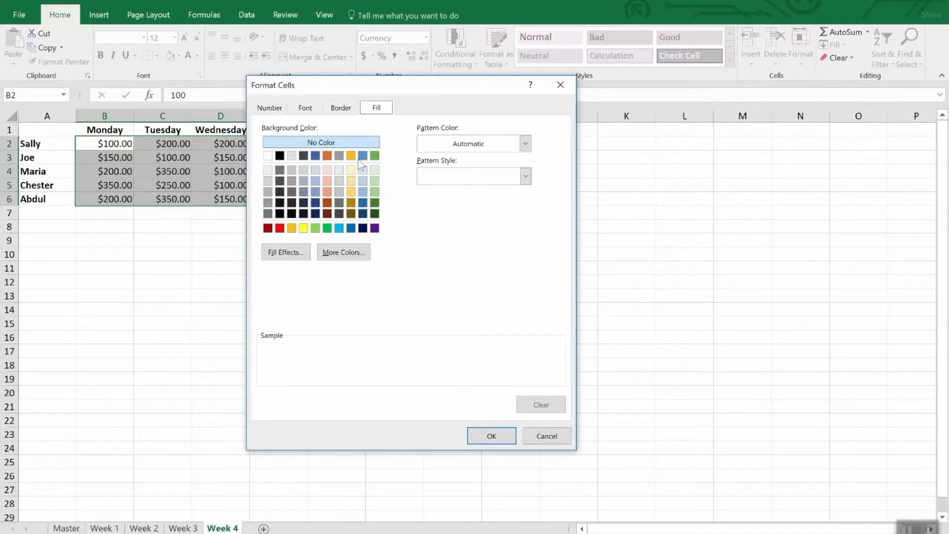
pyautogui.click(303, 228)
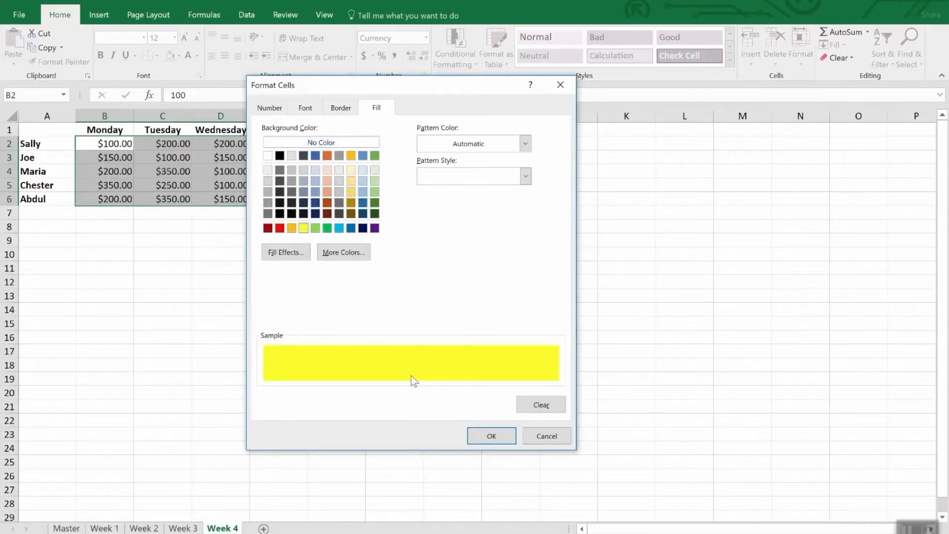
pyautogui.click(493, 435)
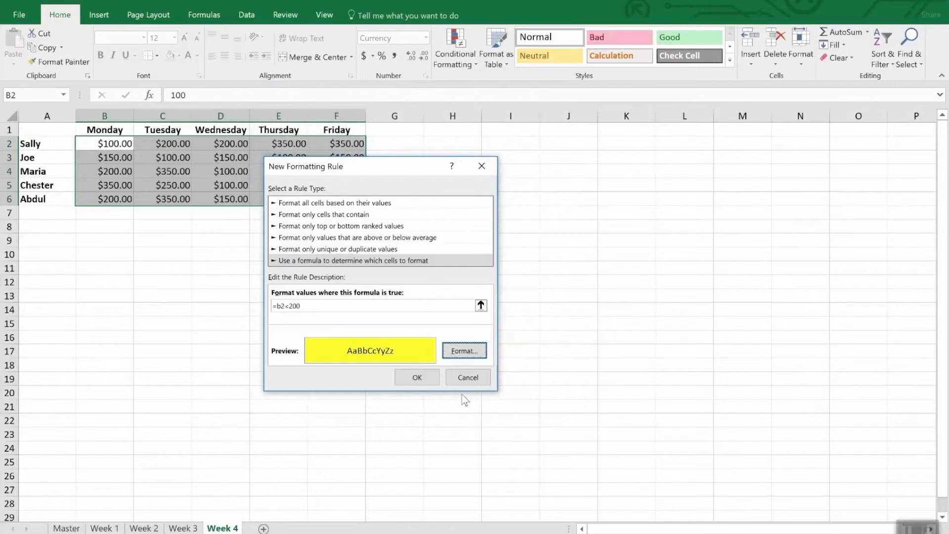
pyautogui.click(417, 378)
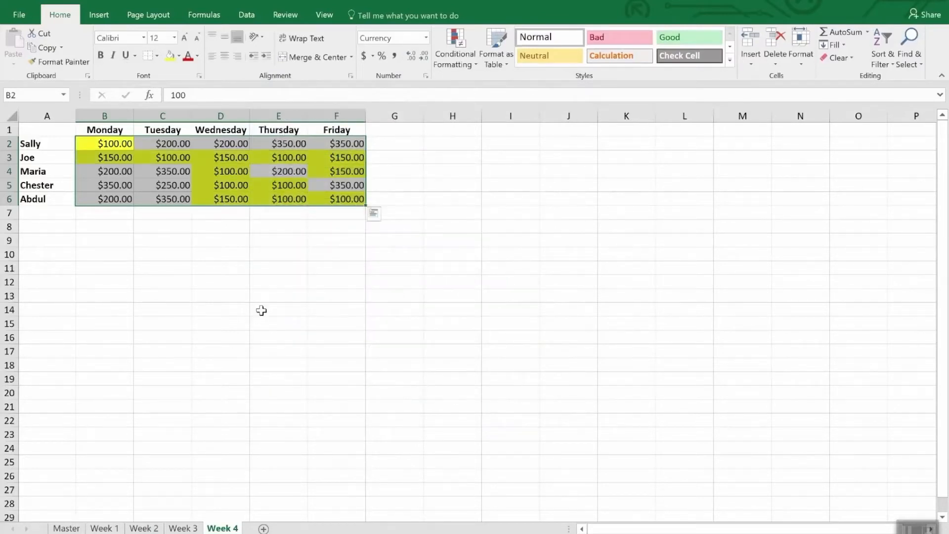
pyautogui.click(260, 309)
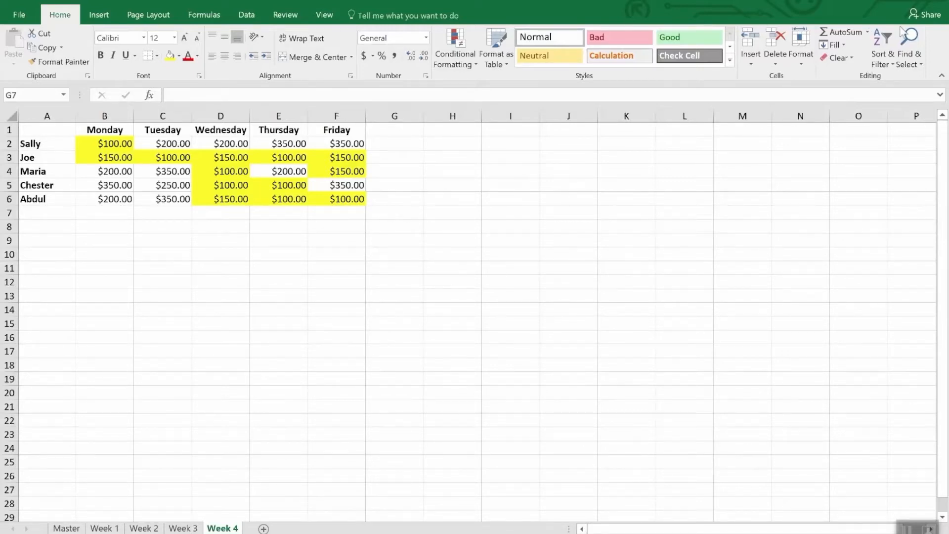
# Find and select all cells containing conditional formatting on the Week 4 sheet
pyautogui.click(914, 65)
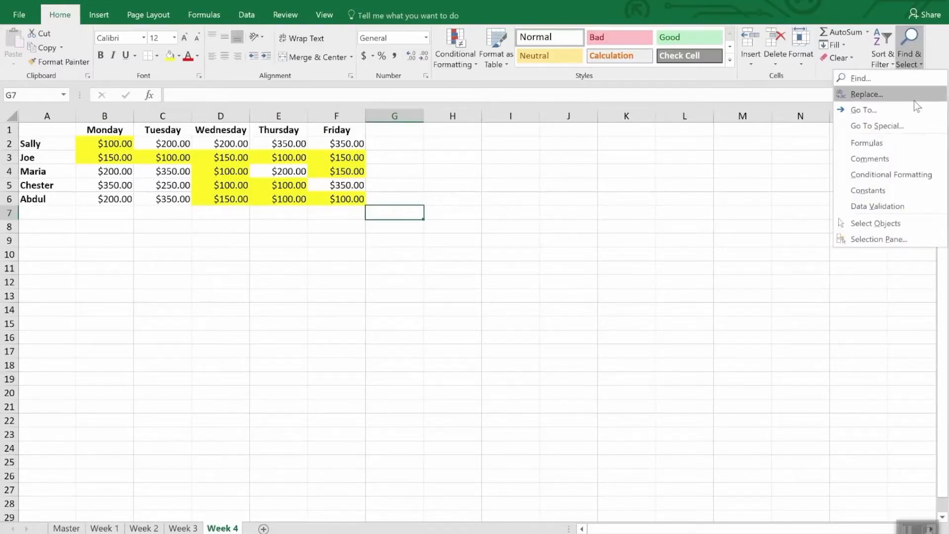
pyautogui.click(921, 175)
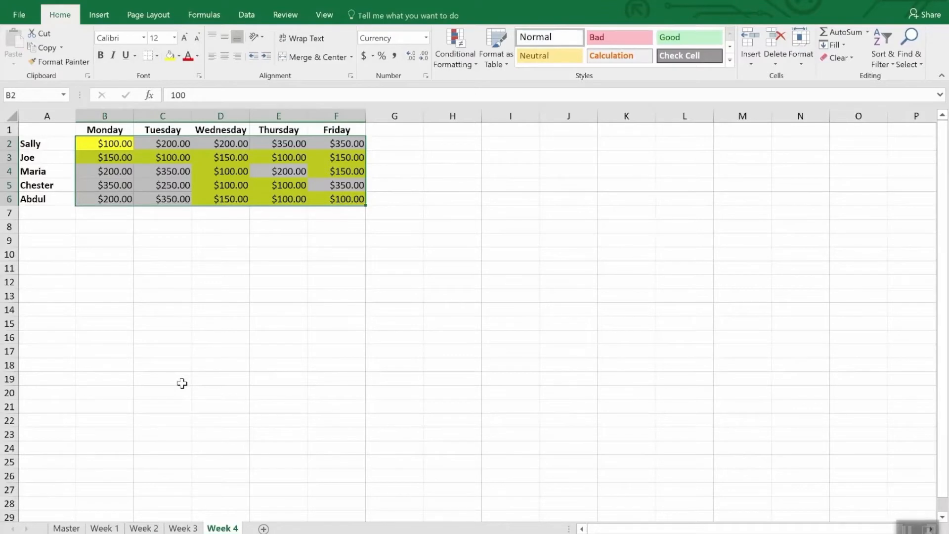
pyautogui.click(65, 63)
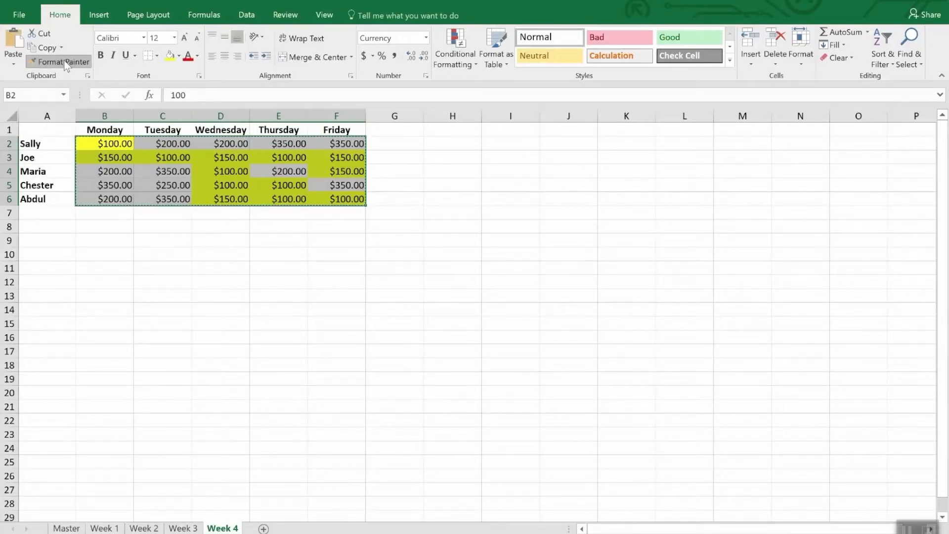
pyautogui.click(64, 63)
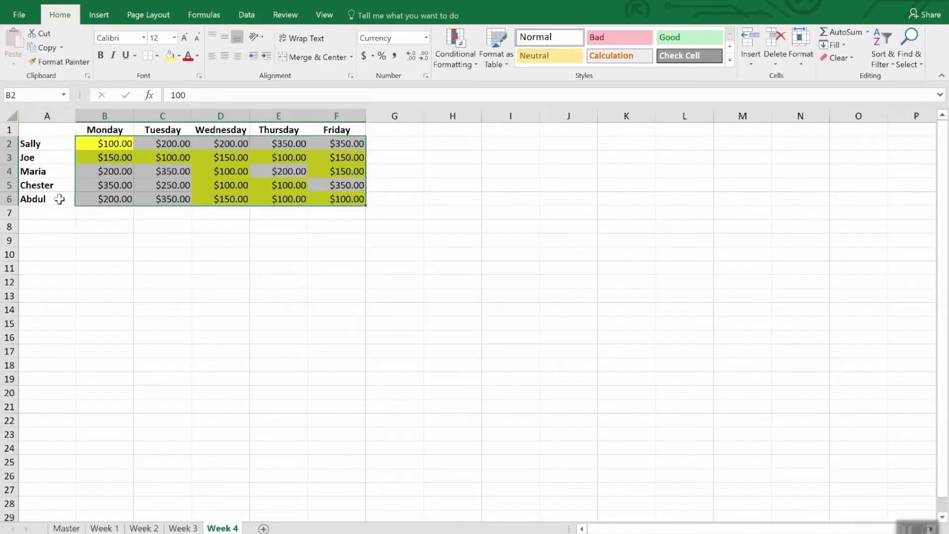
pyautogui.click(191, 528)
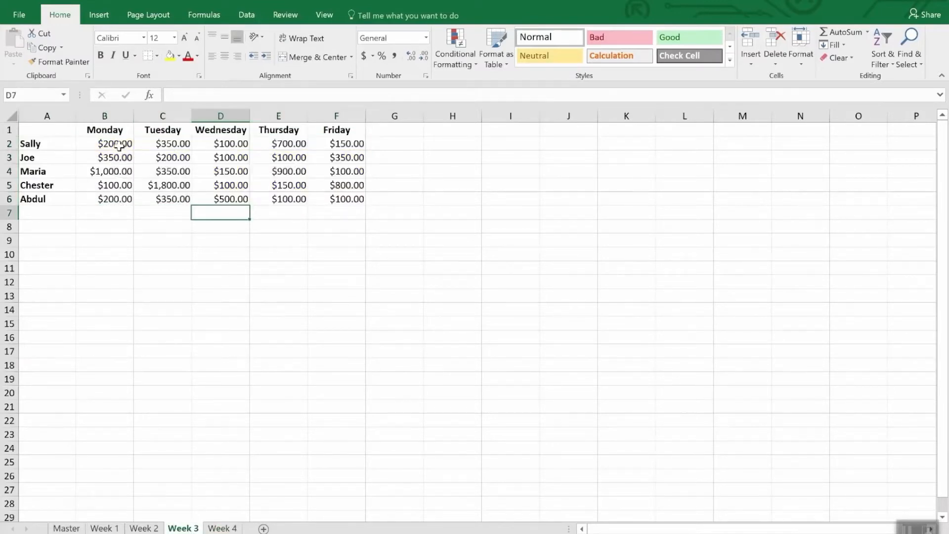
pyautogui.moveTo(121, 145)
pyautogui.mouseDown()
pyautogui.moveTo(331, 205)
pyautogui.moveTo(331, 214)
pyautogui.mouseUp()
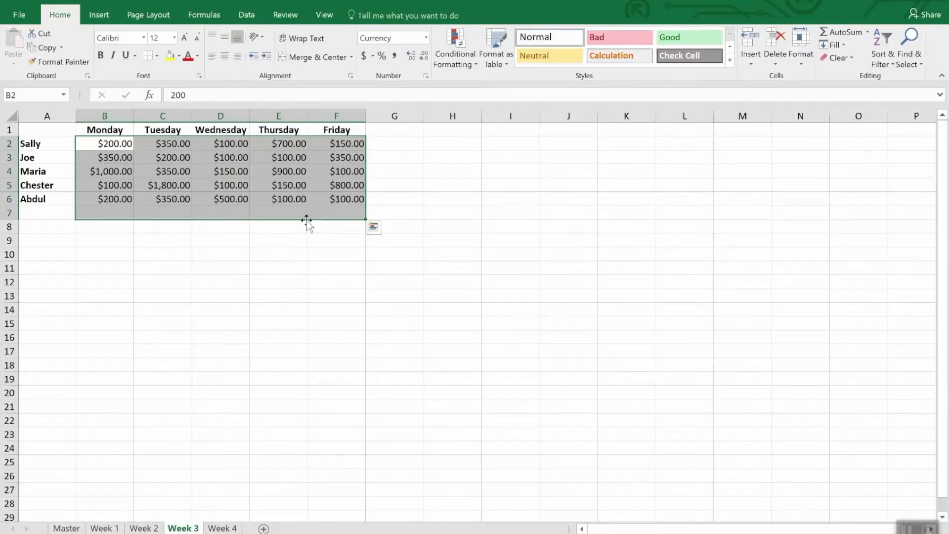
# Copy the formatting of B2:F6 on Week 4 with a locked Format Painter and apply it to B2:F6 on Week 3
pyautogui.click(221, 528)
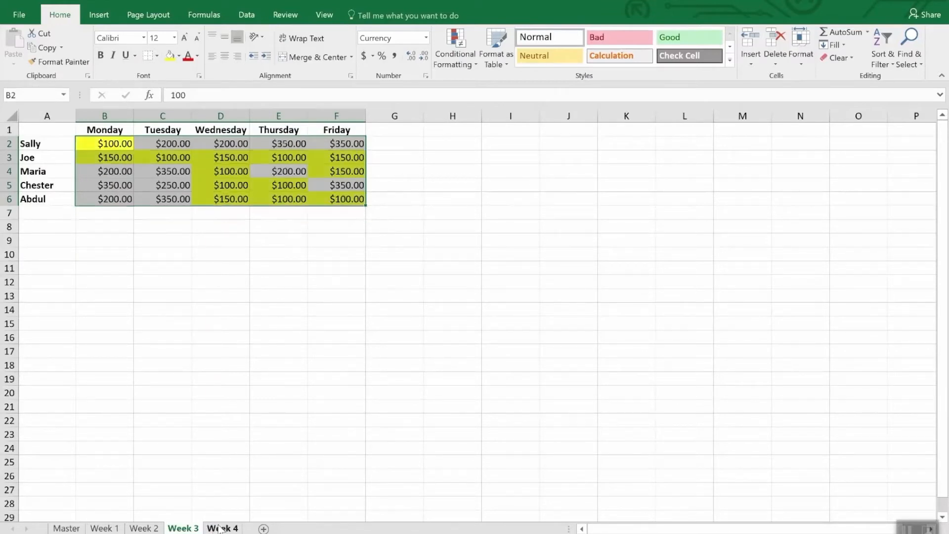
pyautogui.click(61, 63)
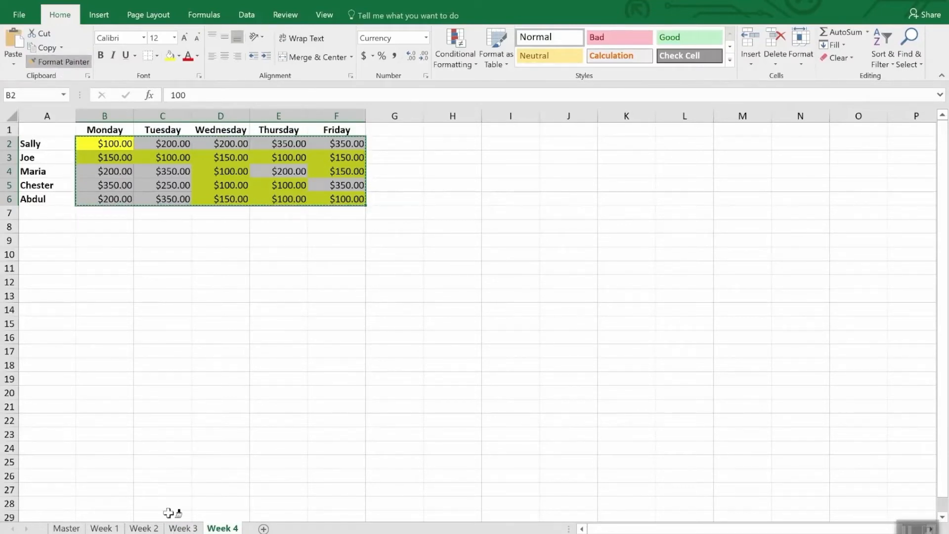
pyautogui.click(182, 528)
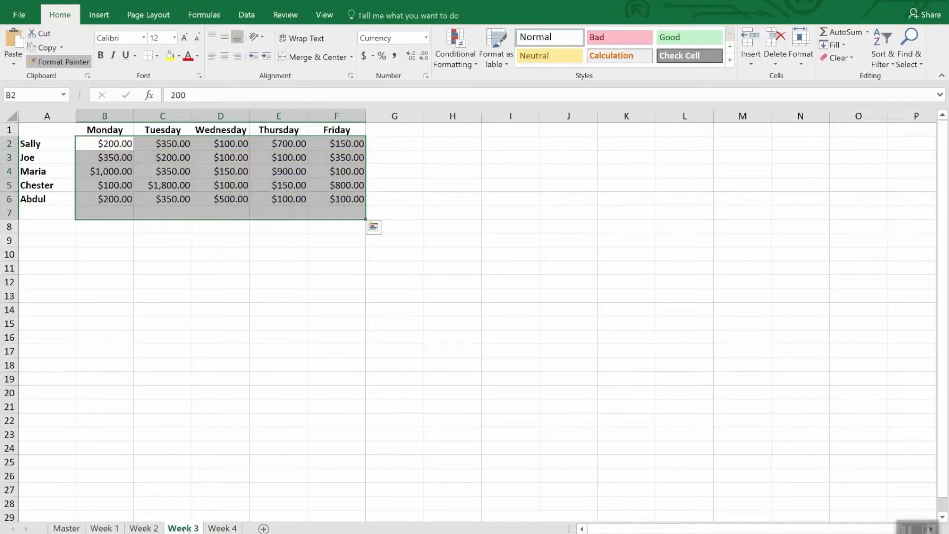
pyautogui.moveTo(110, 143)
pyautogui.mouseDown()
pyautogui.moveTo(205, 156)
pyautogui.moveTo(344, 198)
pyautogui.mouseUp()
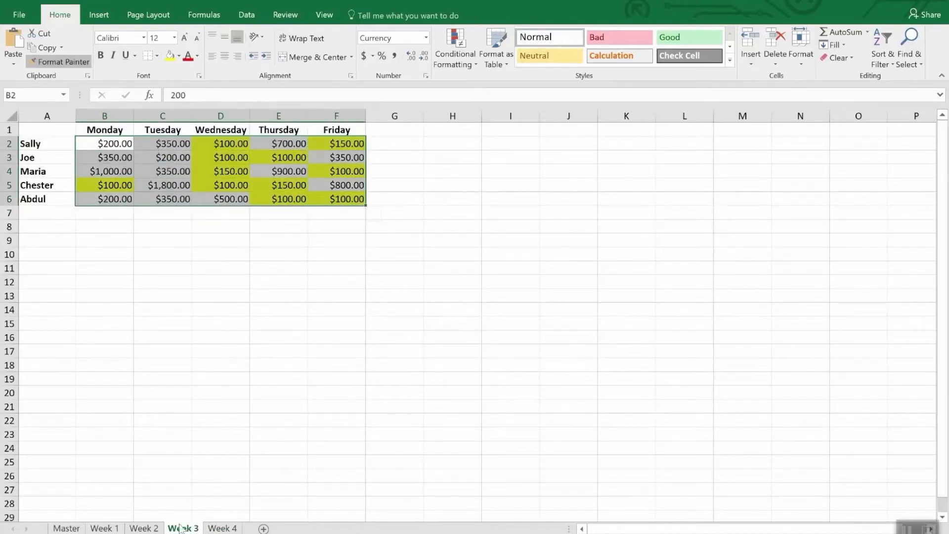
# Apply the copied Week 4 formatting to B2:F6 on the Week 2 sheet and to B2:F6 on the Week 1 sheet
pyautogui.click(144, 528)
pyautogui.click(113, 144)
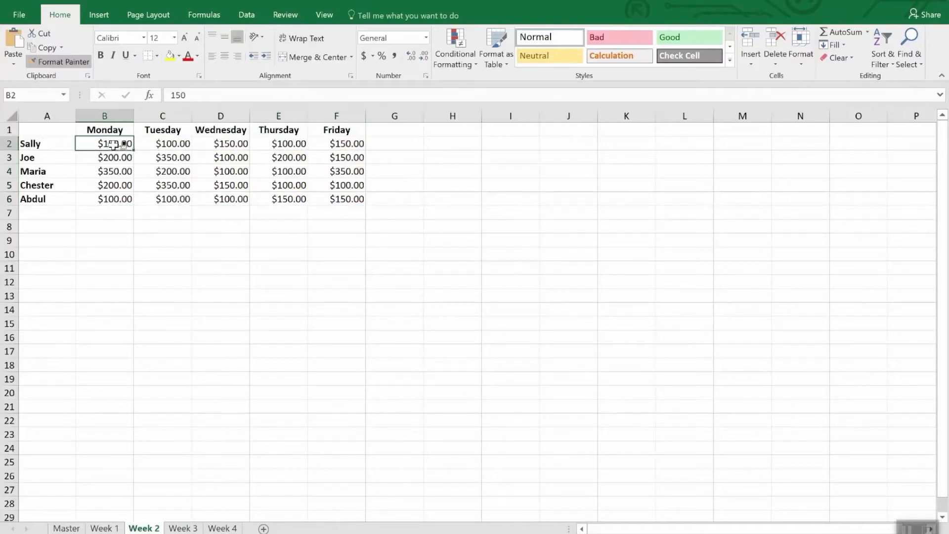
pyautogui.moveTo(113, 144); pyautogui.dragTo(359, 197)
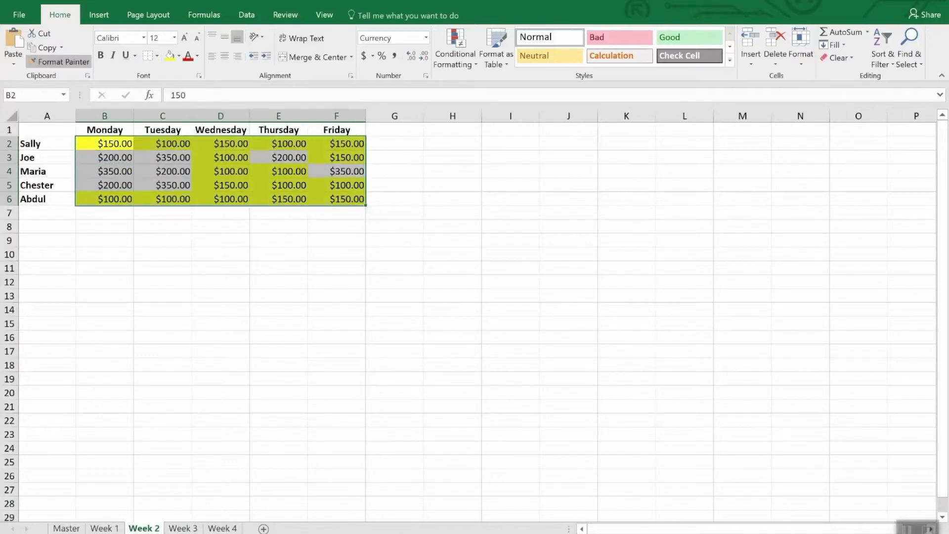
pyautogui.click(105, 527)
pyautogui.moveTo(117, 147)
pyautogui.mouseDown()
pyautogui.moveTo(106, 144)
pyautogui.moveTo(338, 202)
pyautogui.mouseUp()
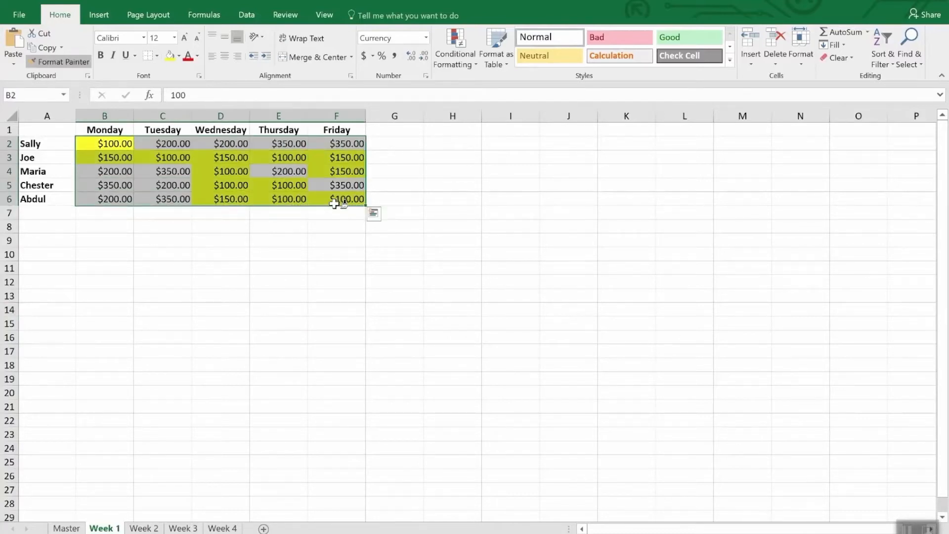
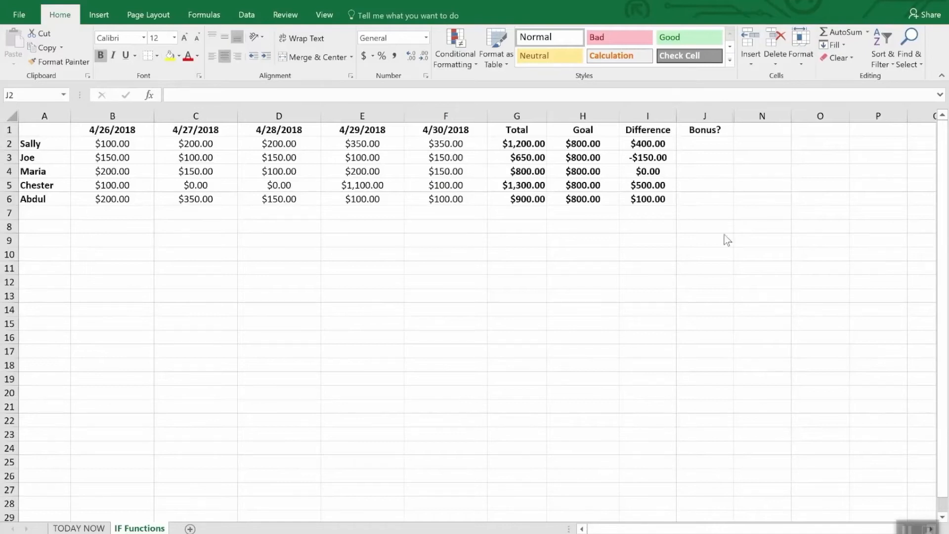
pyautogui.click(710, 144)
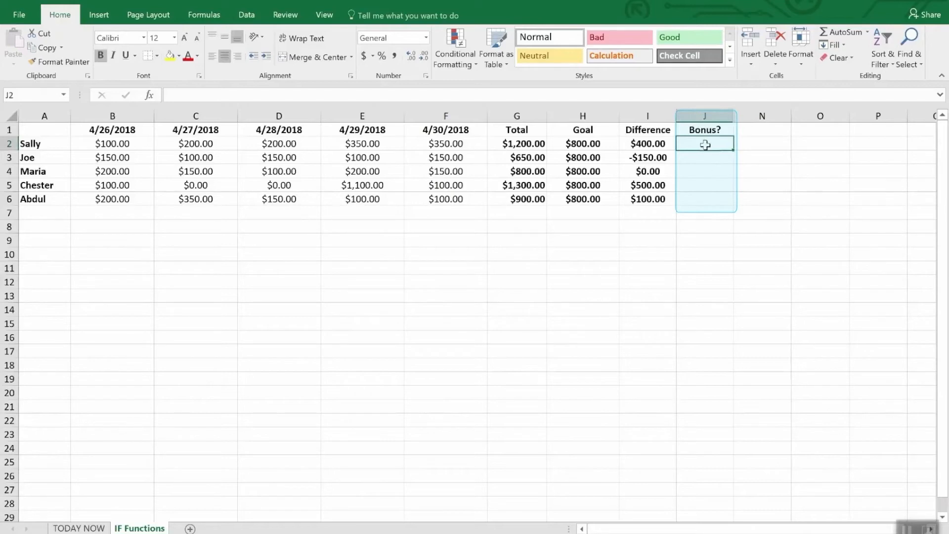
pyautogui.moveTo(704, 144); pyautogui.dragTo(709, 214)
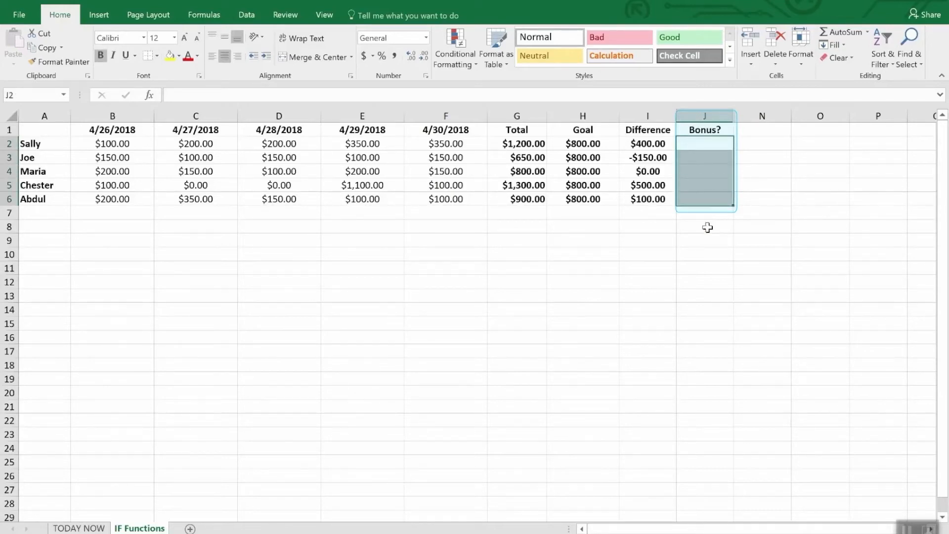
pyautogui.click(708, 227)
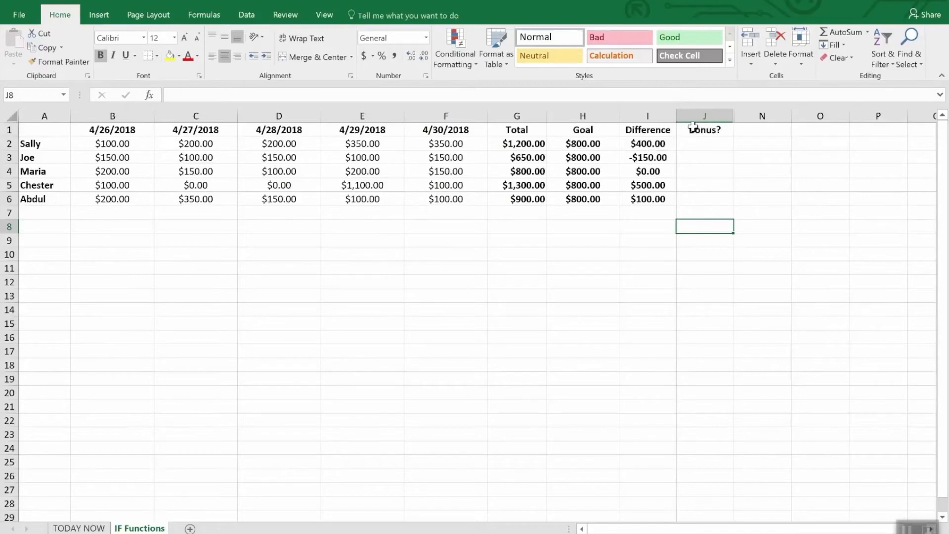
# Enter the formula =IF(I2>0,"Yes","No") in J2 of the Bonus? column
pyautogui.click(707, 147)
pyautogui.write('=')
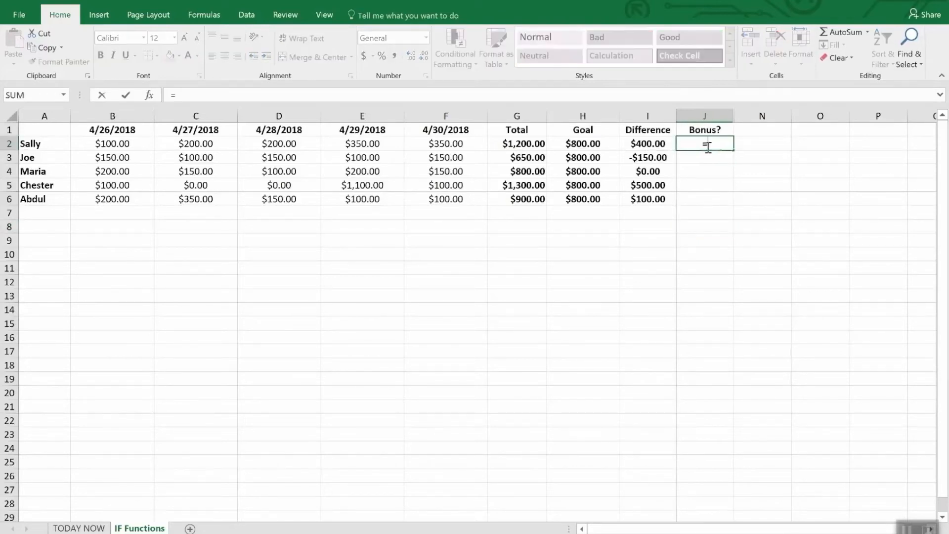
pyautogui.write('if')
pyautogui.press('Tab')
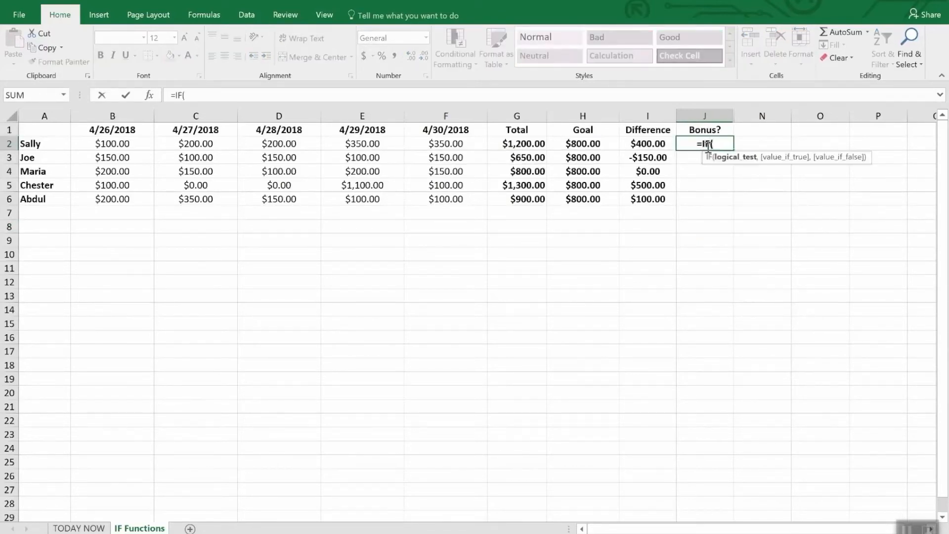
pyautogui.write('i2')
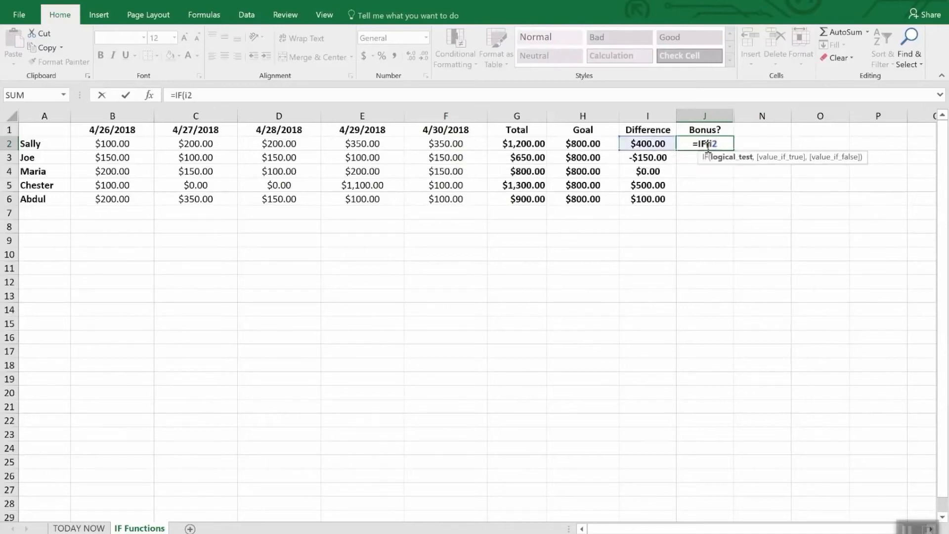
pyautogui.write('>')
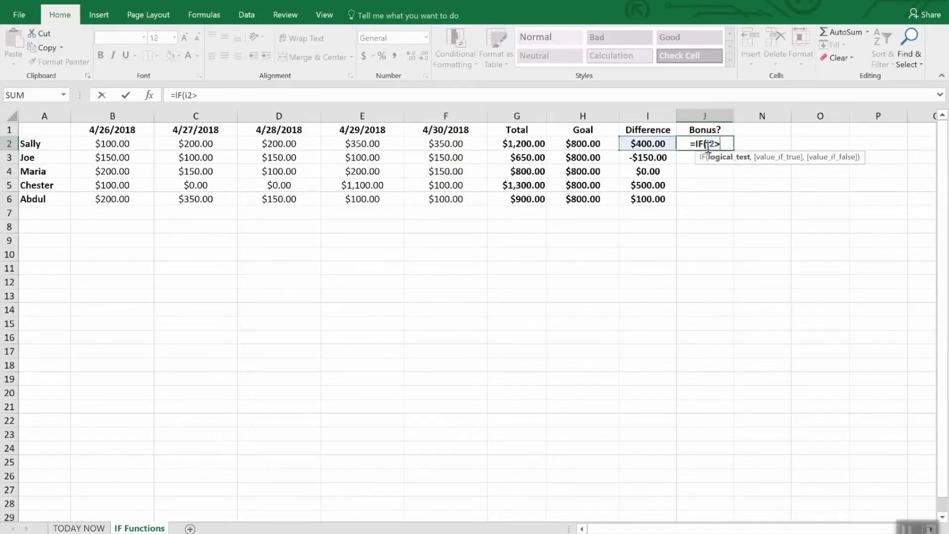
pyautogui.write('0,')
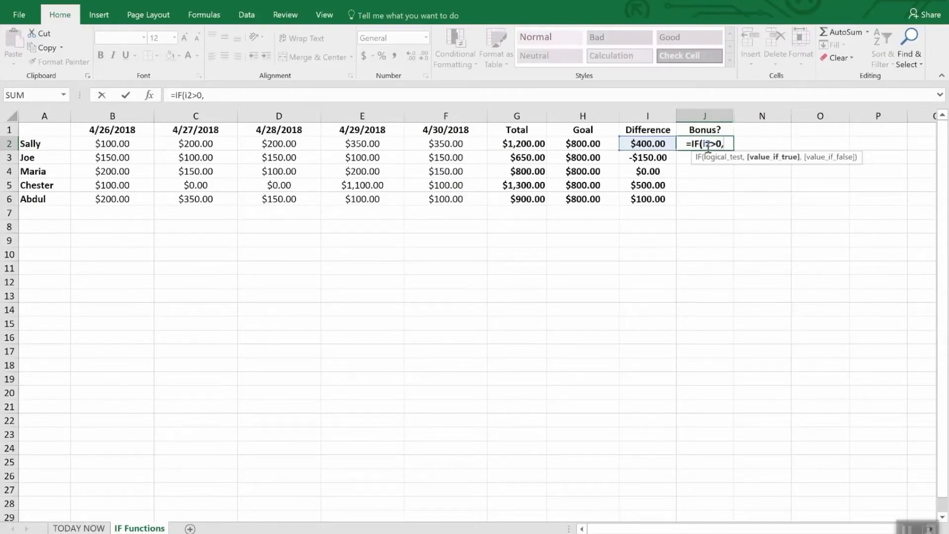
pyautogui.write('"Y')
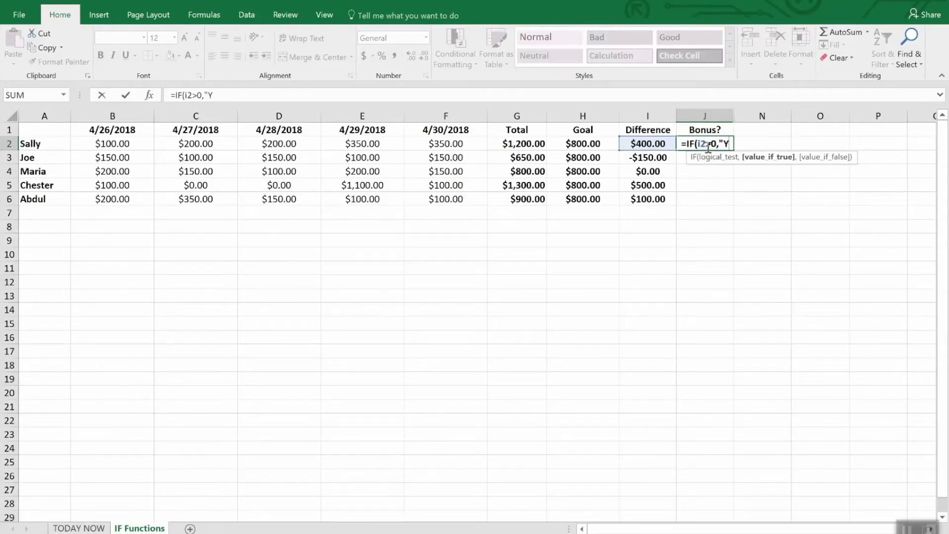
pyautogui.write('es"')
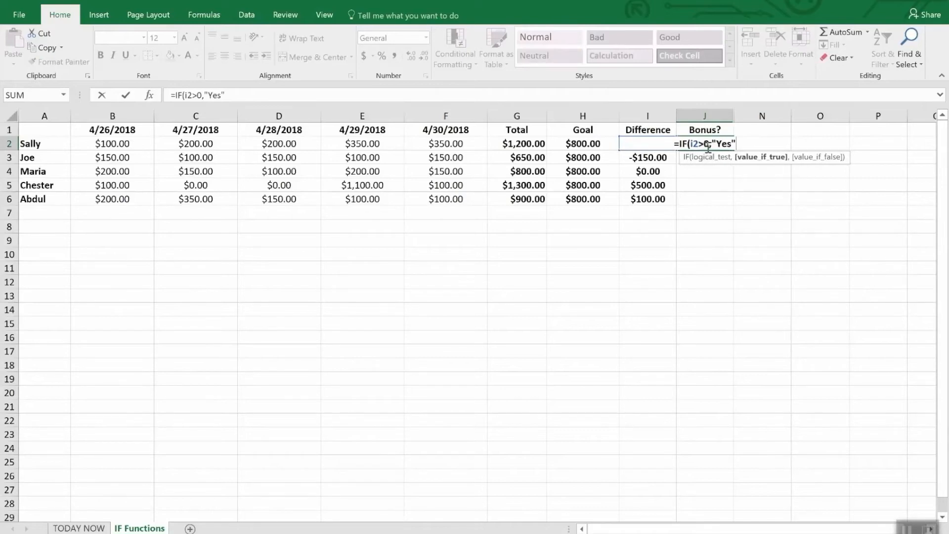
pyautogui.write(',')
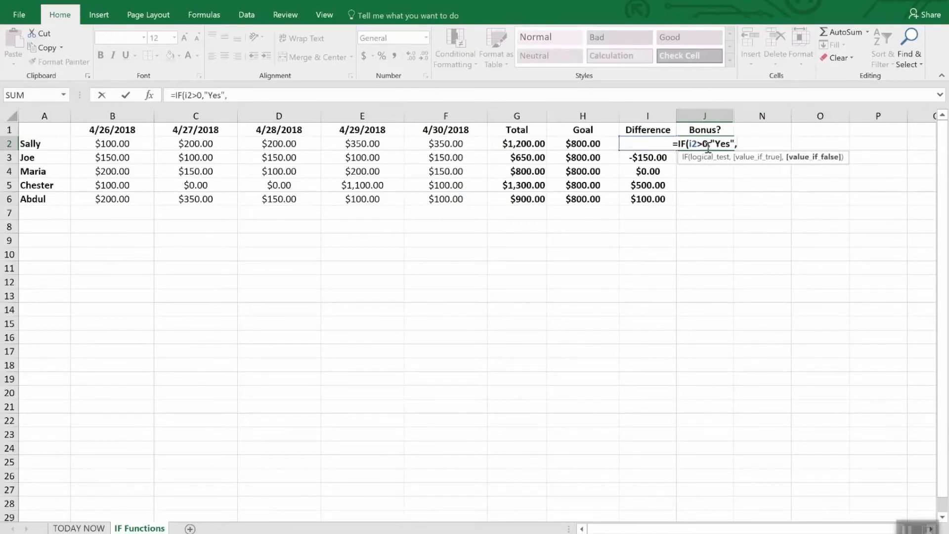
pyautogui.write('No')
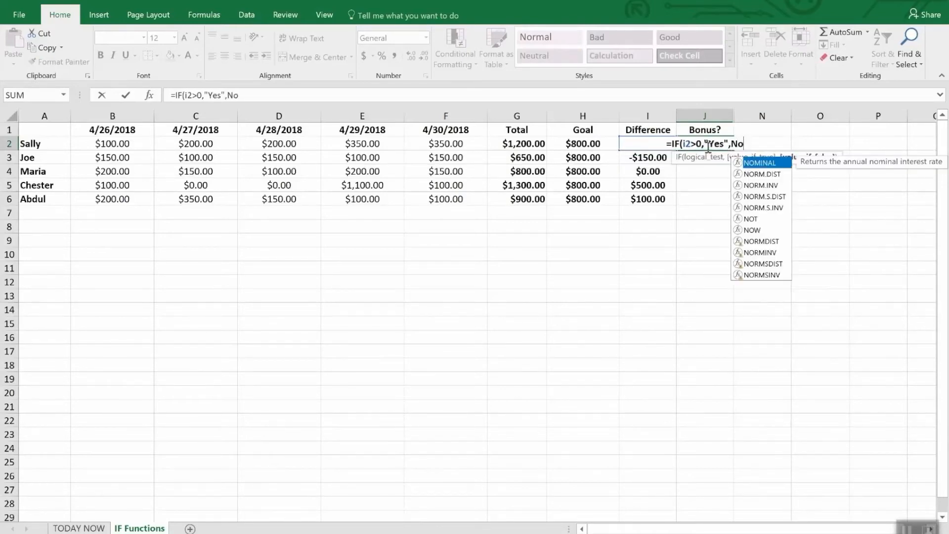
pyautogui.press('BackSpace')
pyautogui.press('BackSpace')
pyautogui.write('"N')
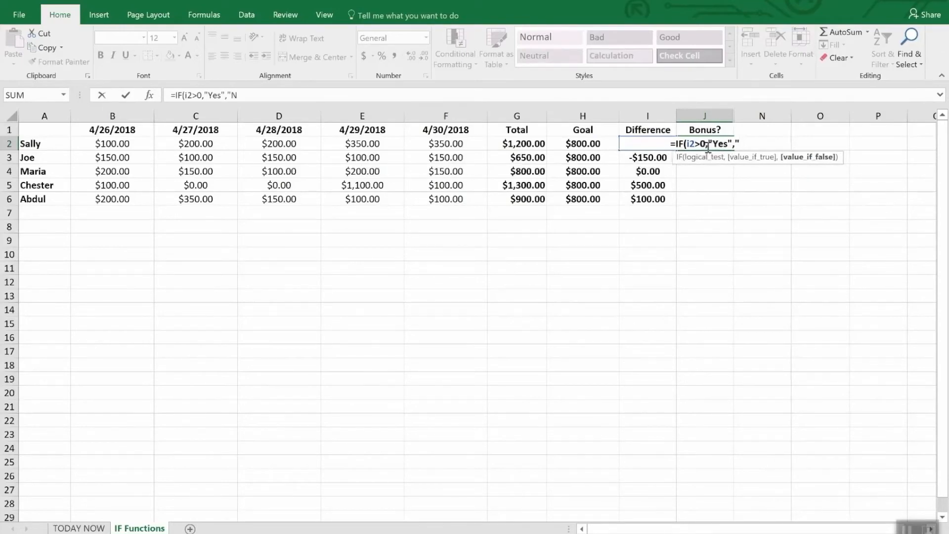
pyautogui.write('o"')
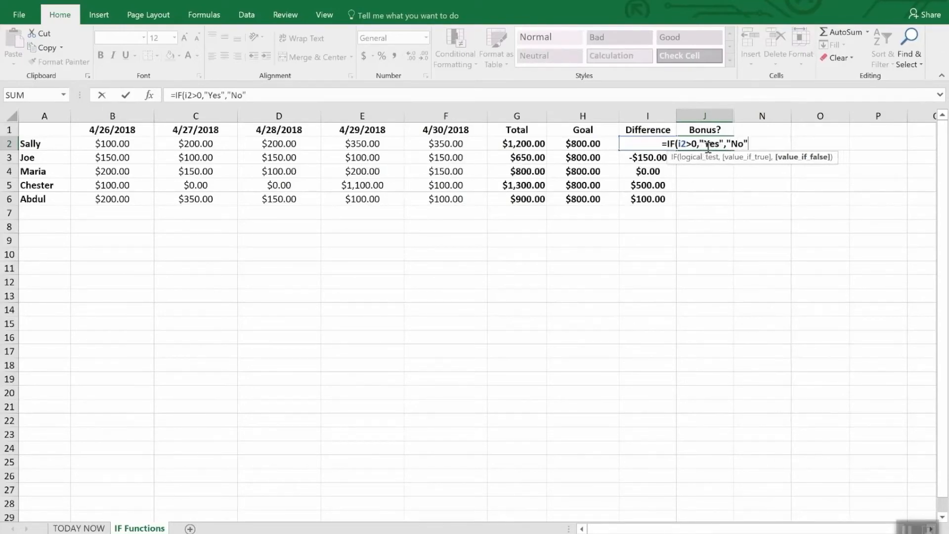
pyautogui.write(')')
pyautogui.press('Return')
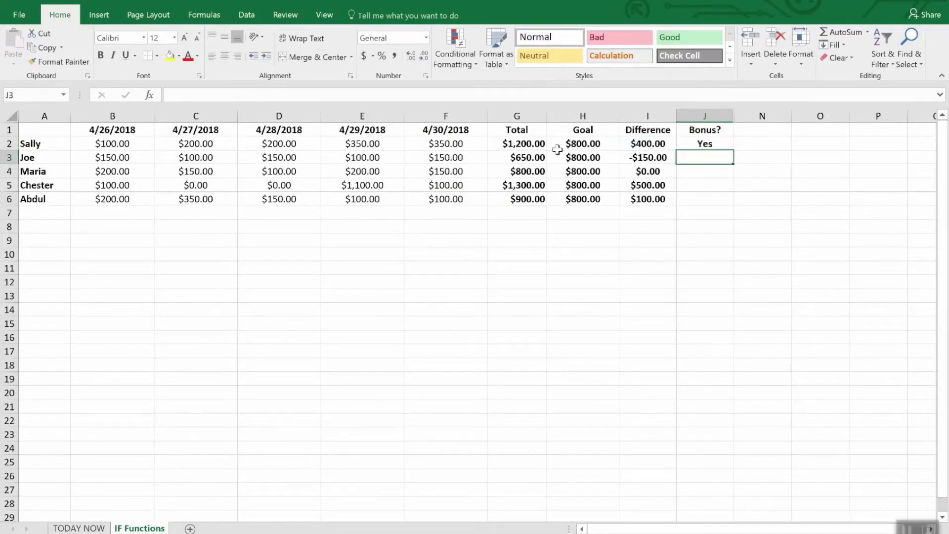
# Fill the J2 bonus formula down through J6
pyautogui.click(717, 185)
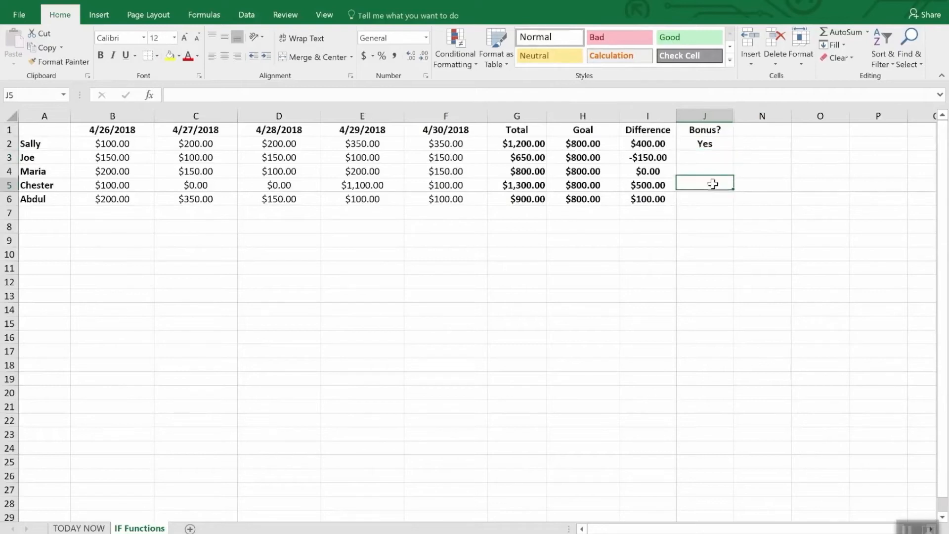
pyautogui.click(707, 146)
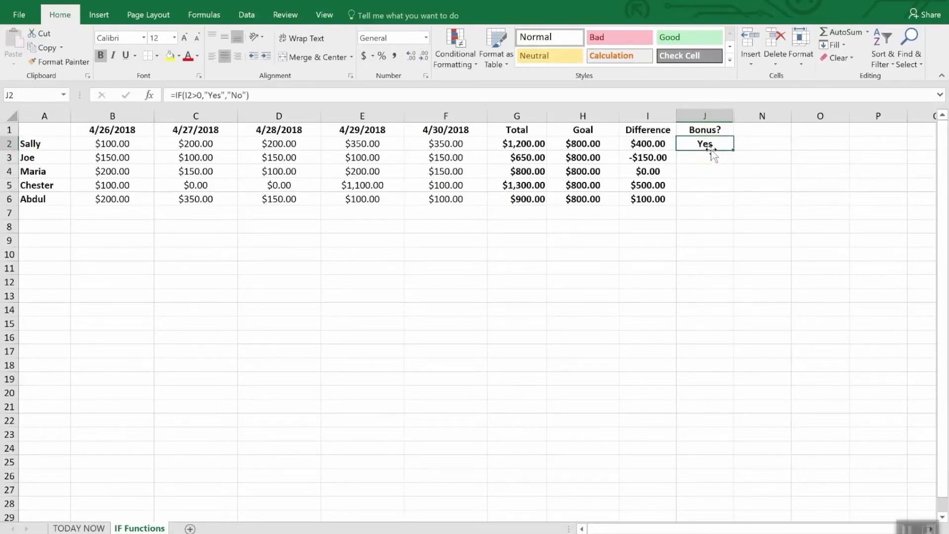
pyautogui.moveTo(734, 149); pyautogui.dragTo(733, 205)
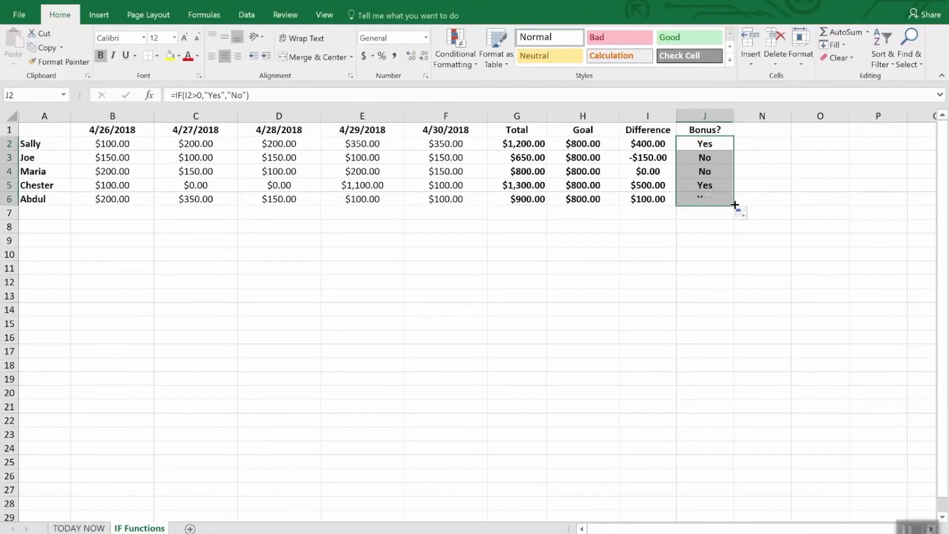
pyautogui.click(719, 239)
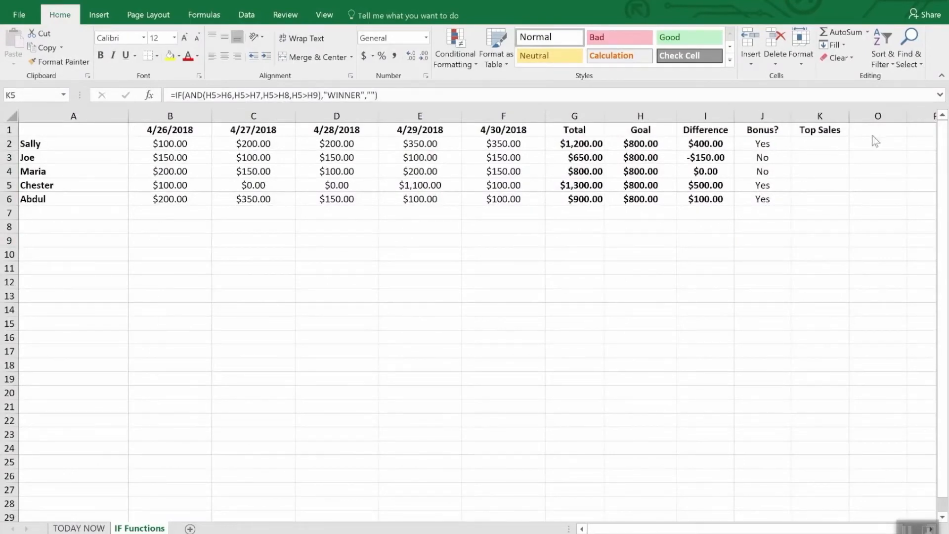
# Enter the formula =IF(AND(I5>I2,I5>I3,I5>I4,I5>I6),"WINNER","") in K5 of the Top Sales column
pyautogui.click(822, 130)
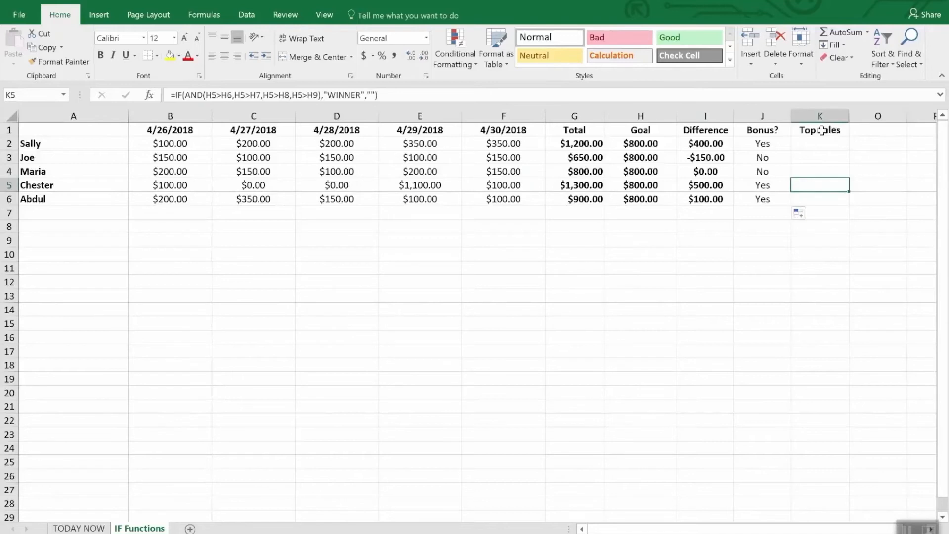
pyautogui.click(822, 130)
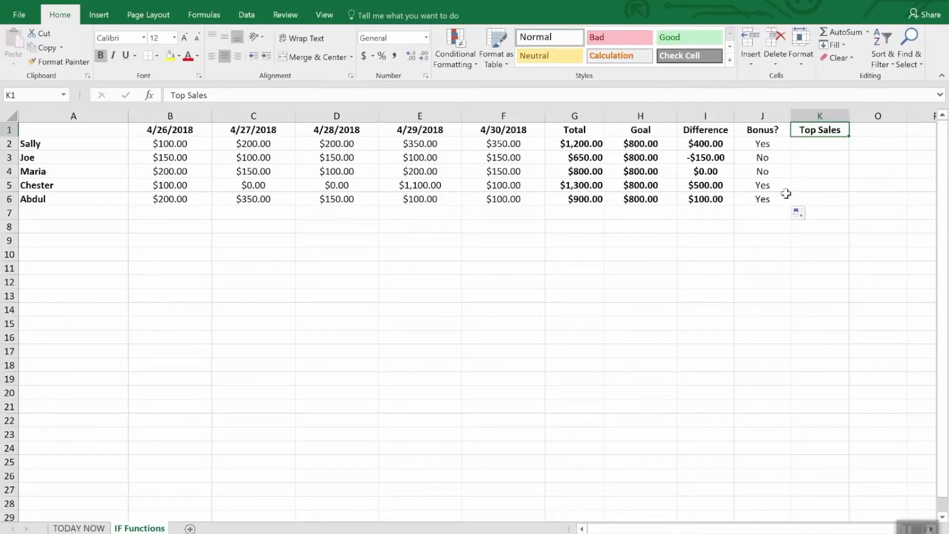
pyautogui.click(809, 188)
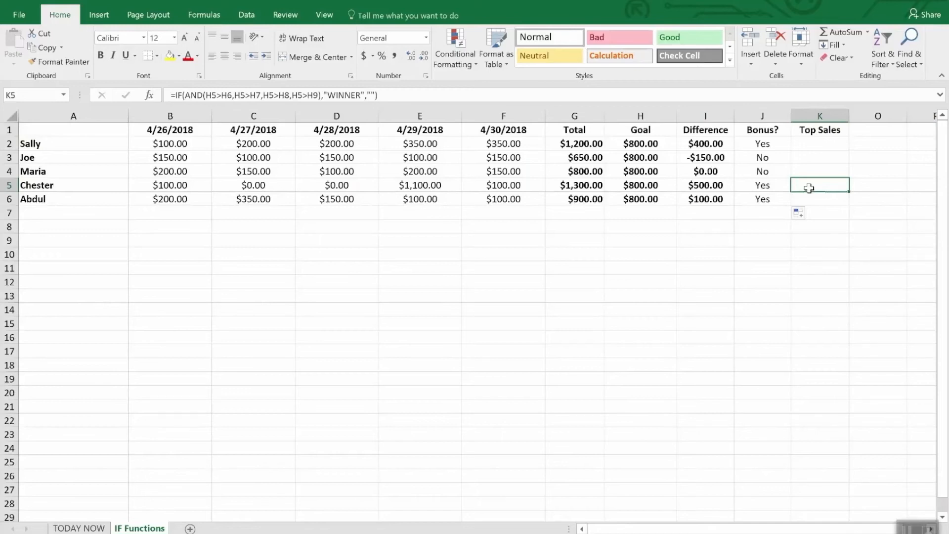
pyautogui.doubleClick(808, 188)
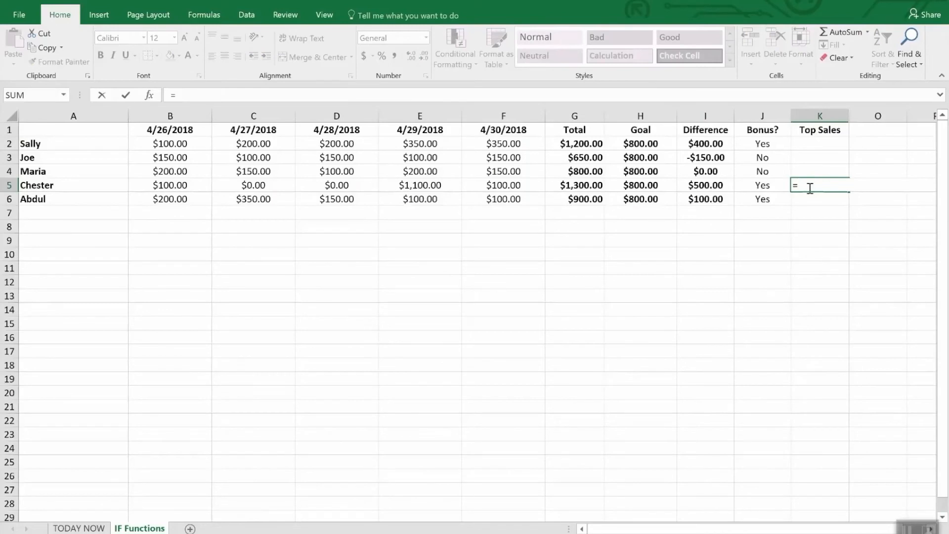
pyautogui.write('IF(')
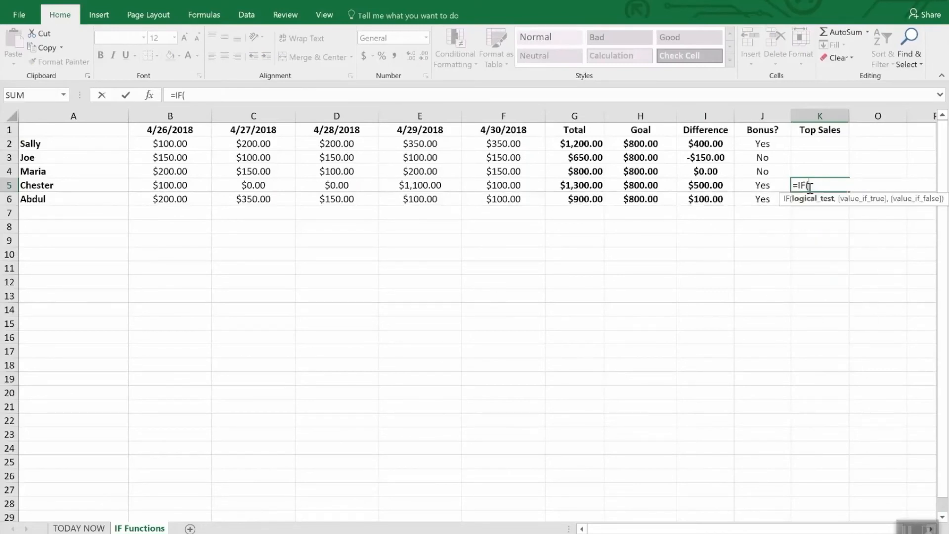
pyautogui.write('and(')
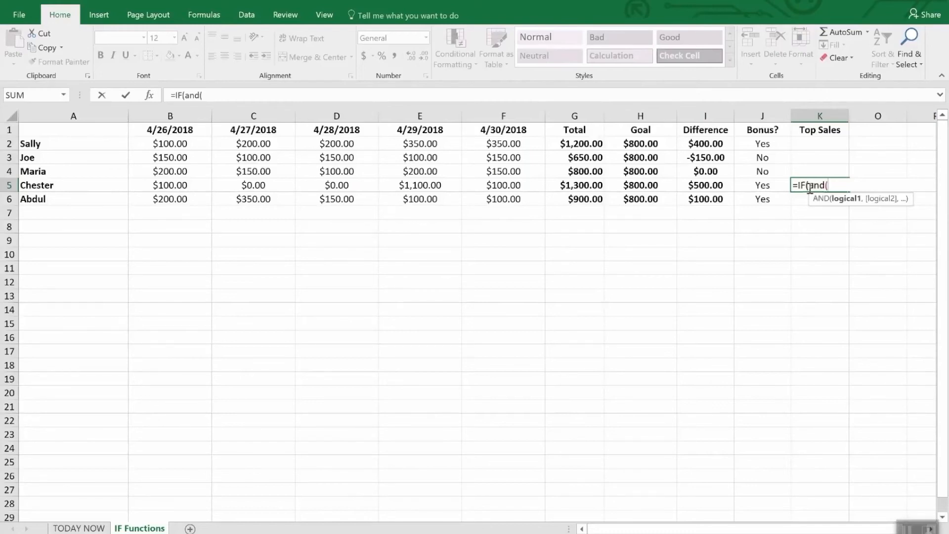
pyautogui.write('i5')
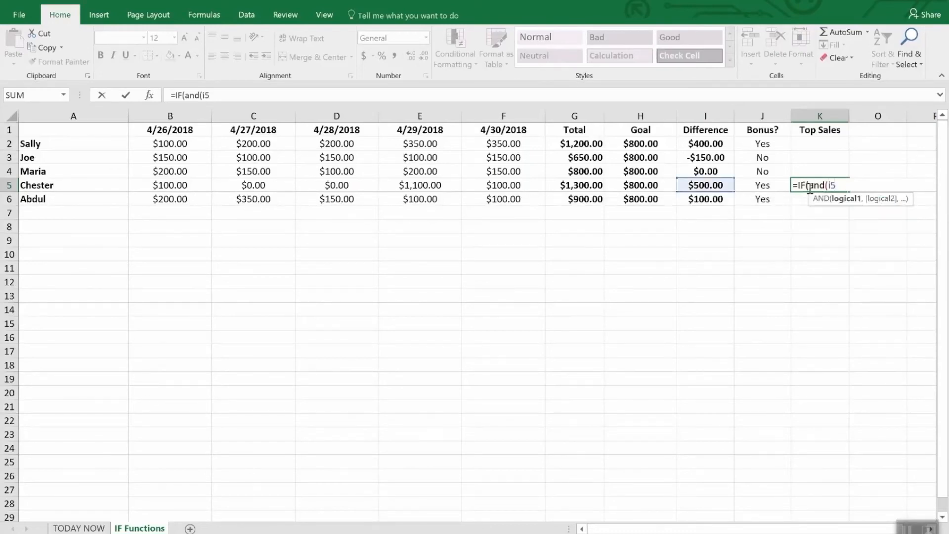
pyautogui.write('>i2,I')
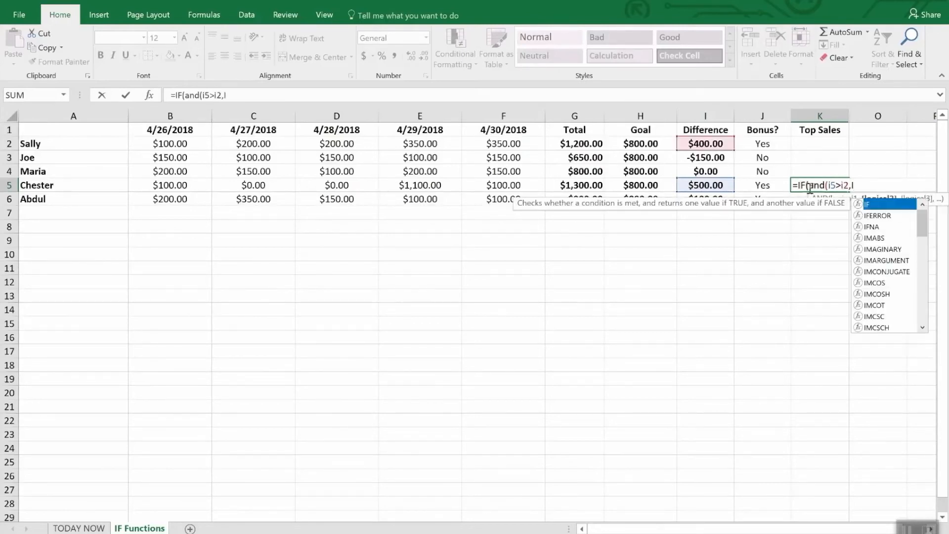
pyautogui.write('5>')
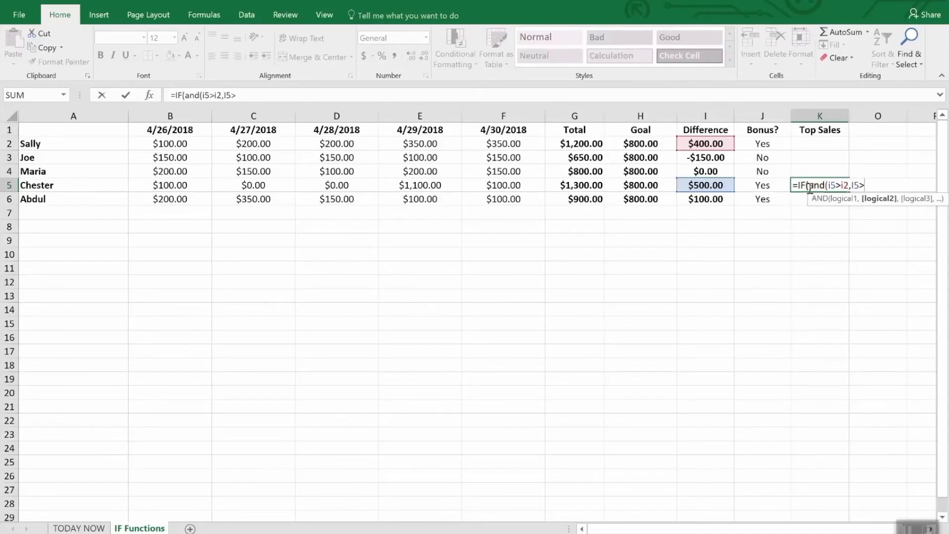
pyautogui.write('i3,I')
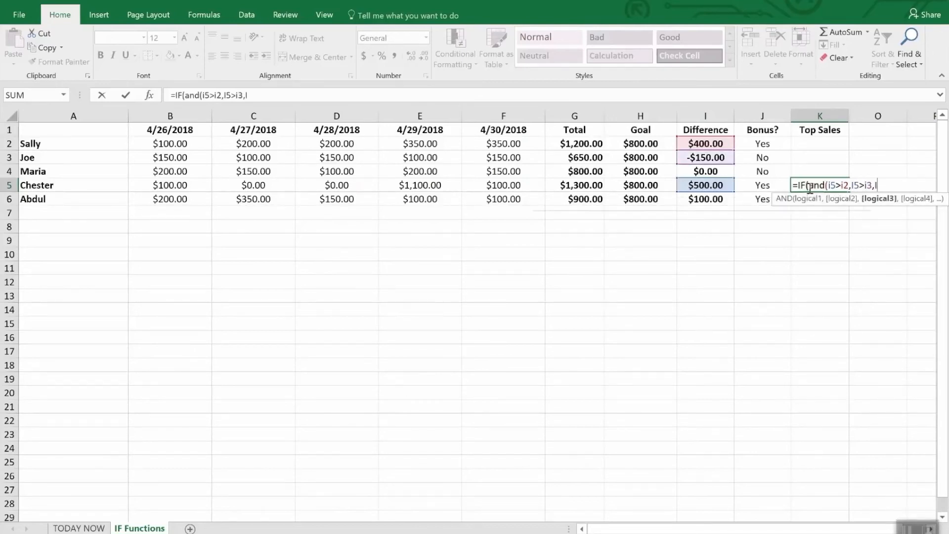
pyautogui.write('6')
pyautogui.press('BackSpace')
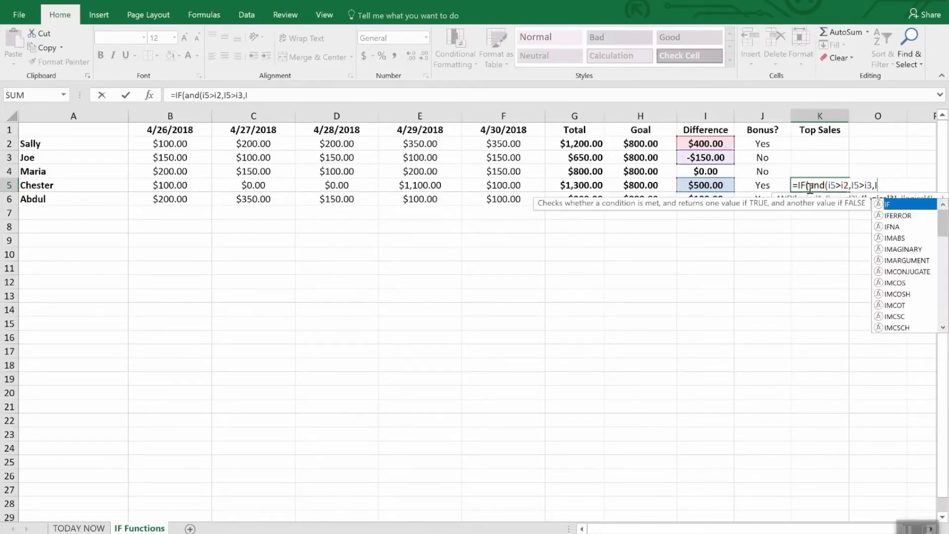
pyautogui.write('6')
pyautogui.press('BackSpace')
pyautogui.write('5>')
pyautogui.write('i4')
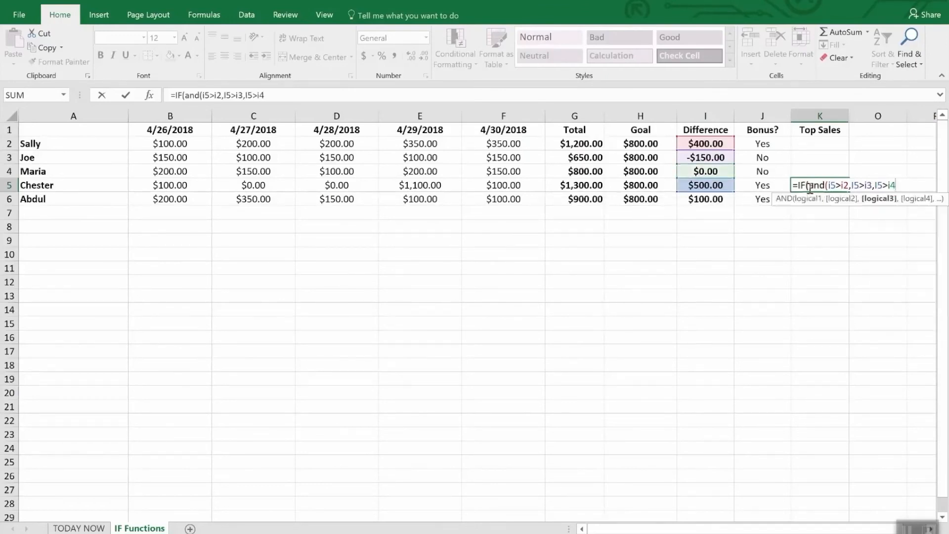
pyautogui.write(',I5>')
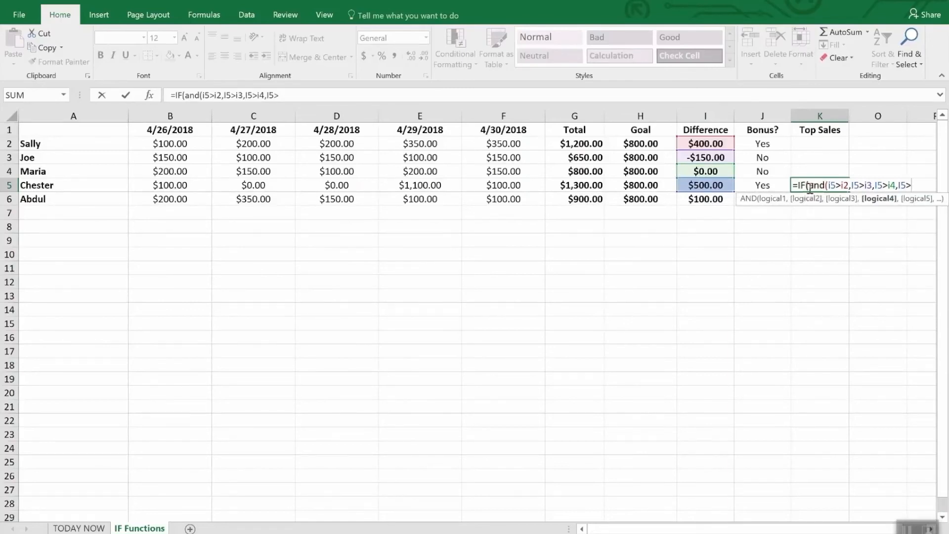
pyautogui.write('i6),')
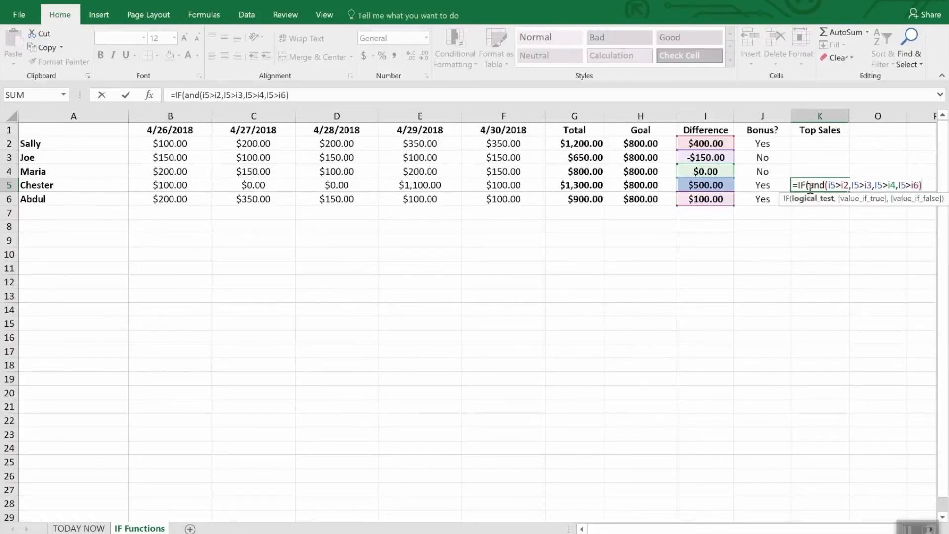
pyautogui.write('"W')
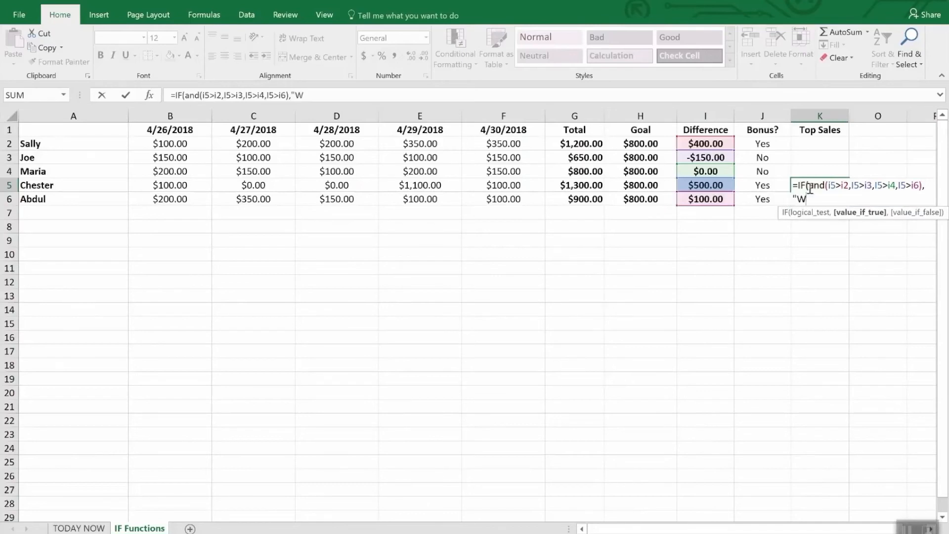
pyautogui.write('INNER",')
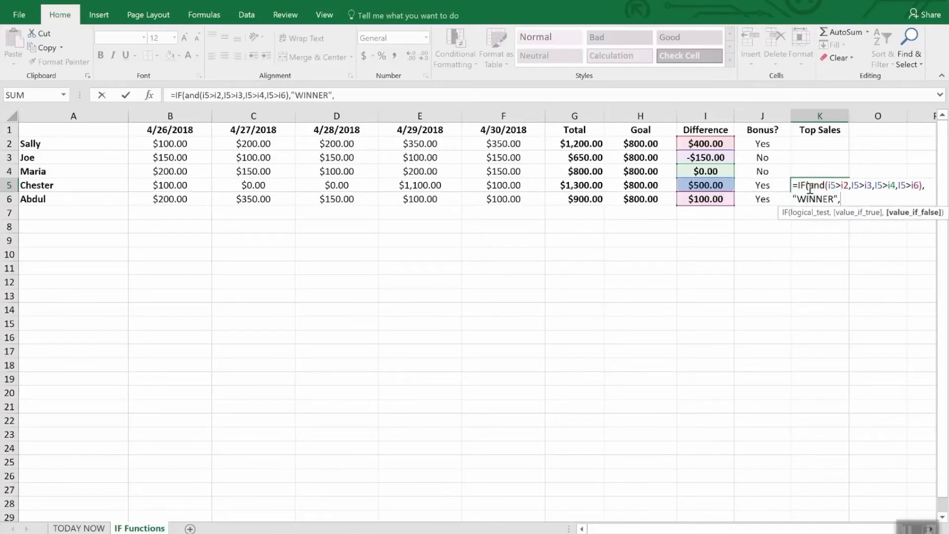
pyautogui.write('"")')
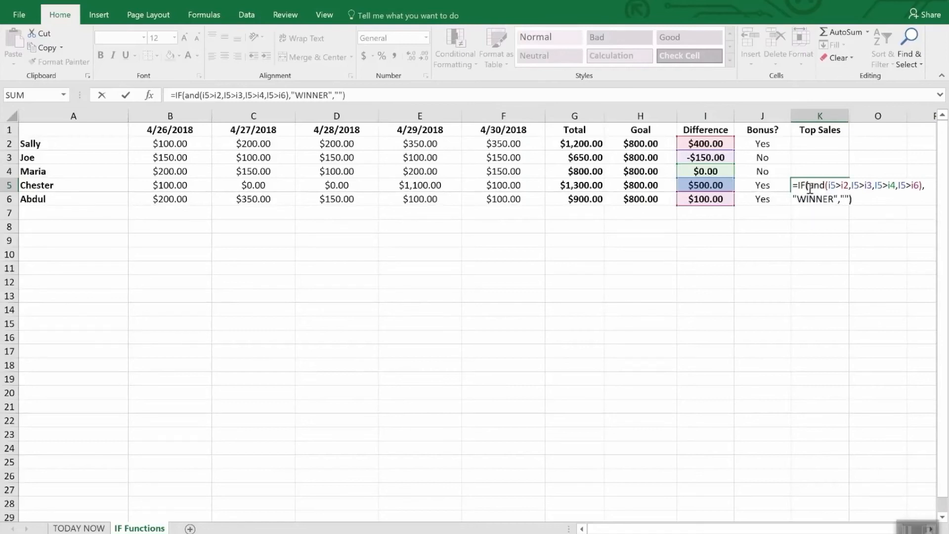
pyautogui.press('Return')
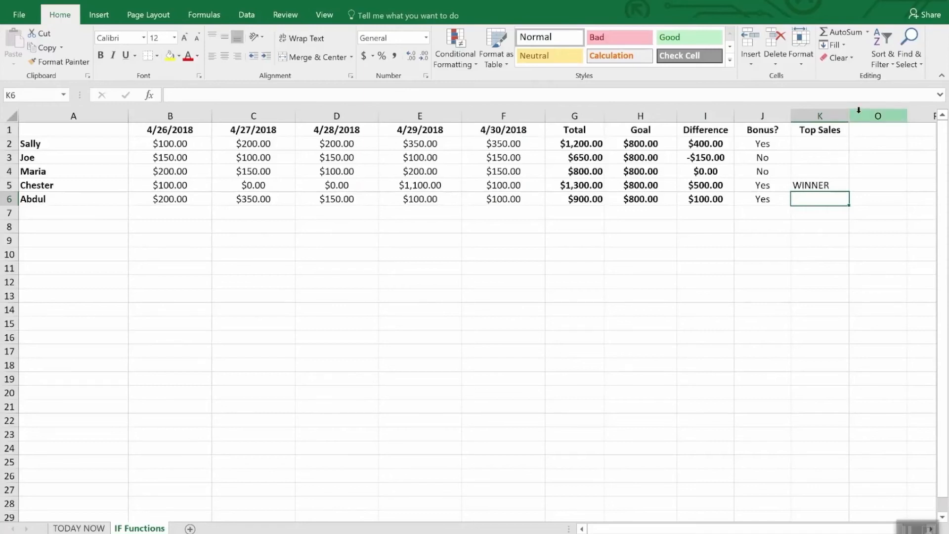
# Unhide the hidden columns between K and O on the IF Functions sheet
pyautogui.moveTo(838, 116); pyautogui.dragTo(852, 114)
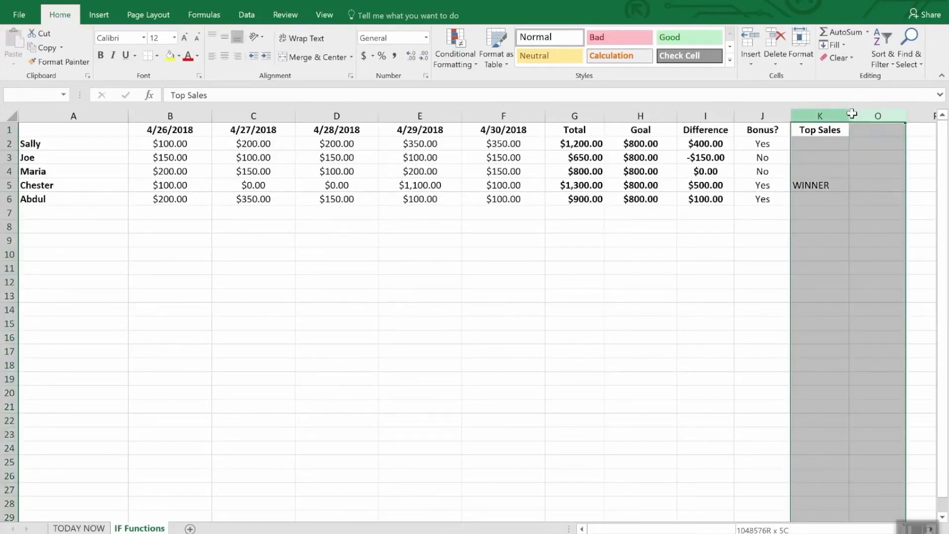
pyautogui.rightClick(852, 114)
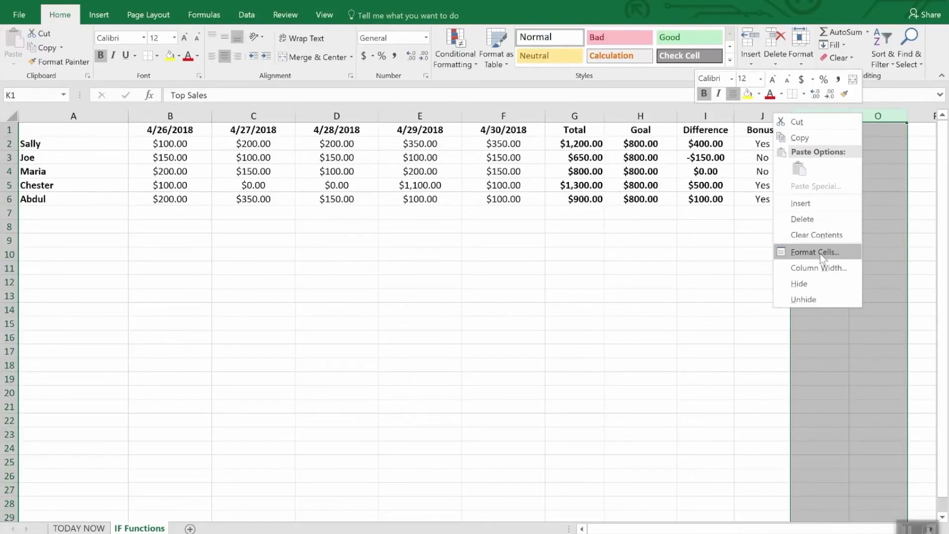
pyautogui.click(815, 296)
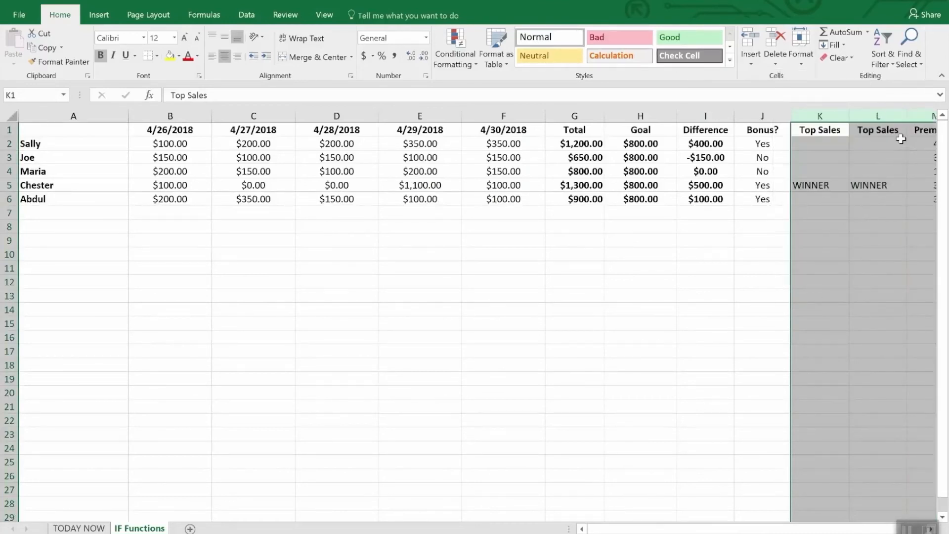
pyautogui.click(863, 239)
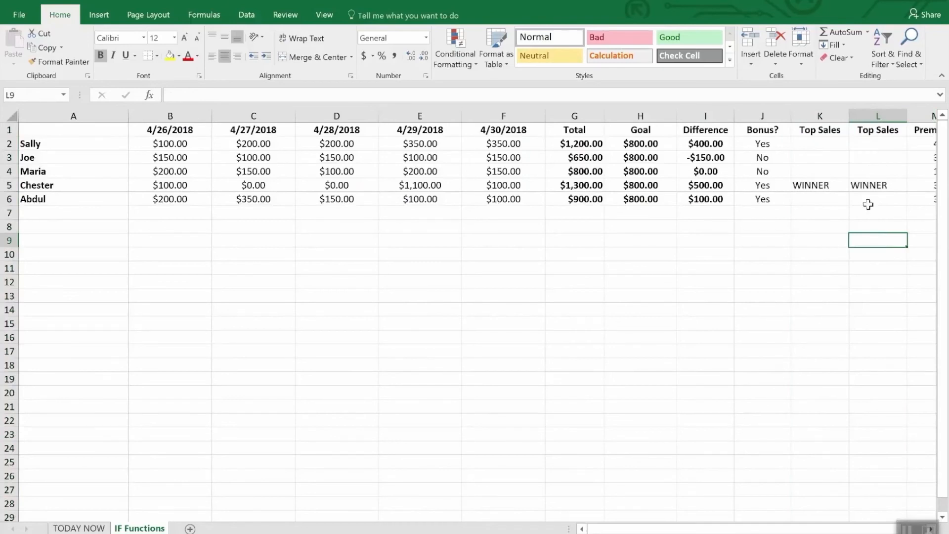
# Compare the Top Sales formula in K5 with the ones in L2 and L3 of the unhidden column
pyautogui.click(871, 143)
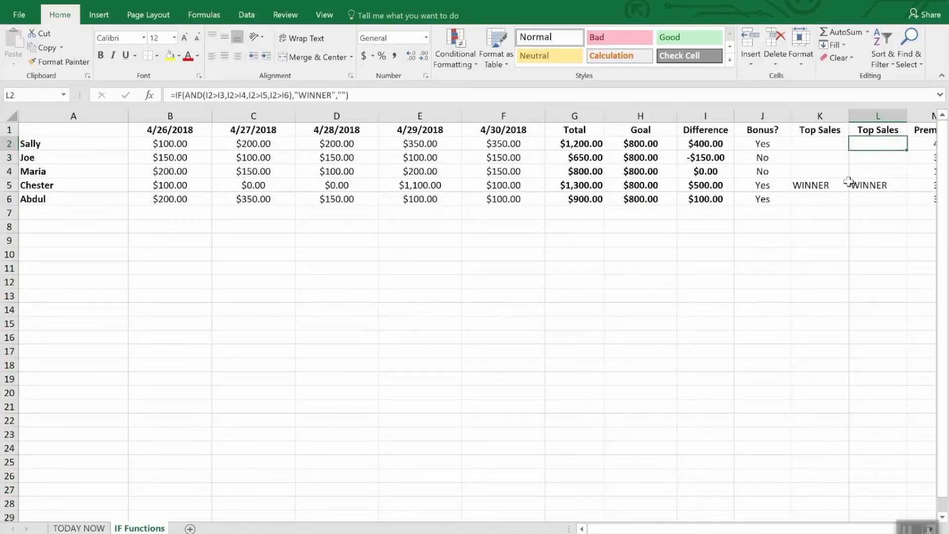
pyautogui.click(833, 189)
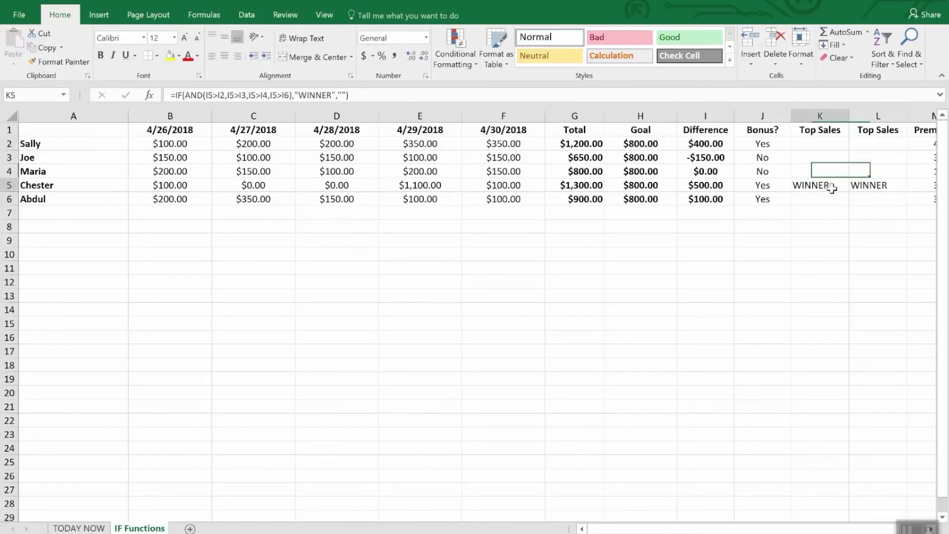
pyautogui.click(872, 143)
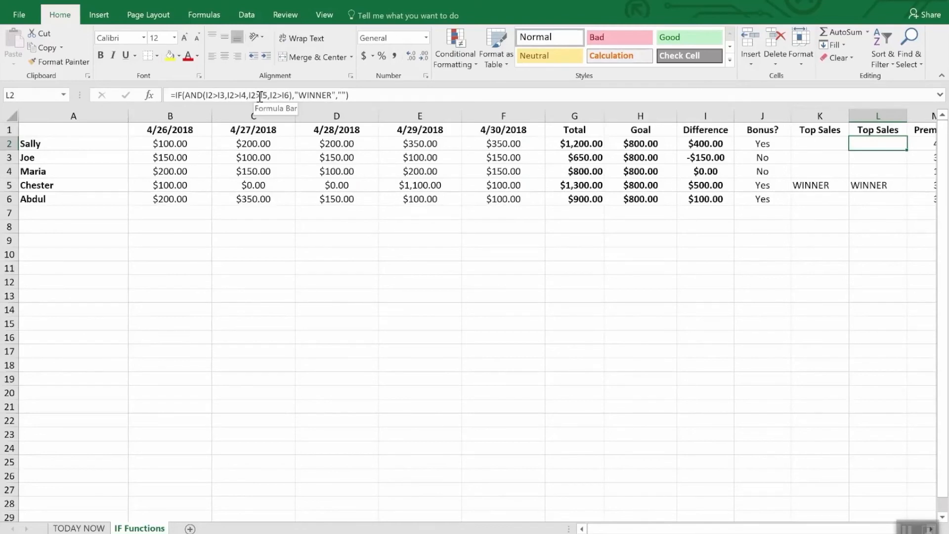
pyautogui.click(864, 157)
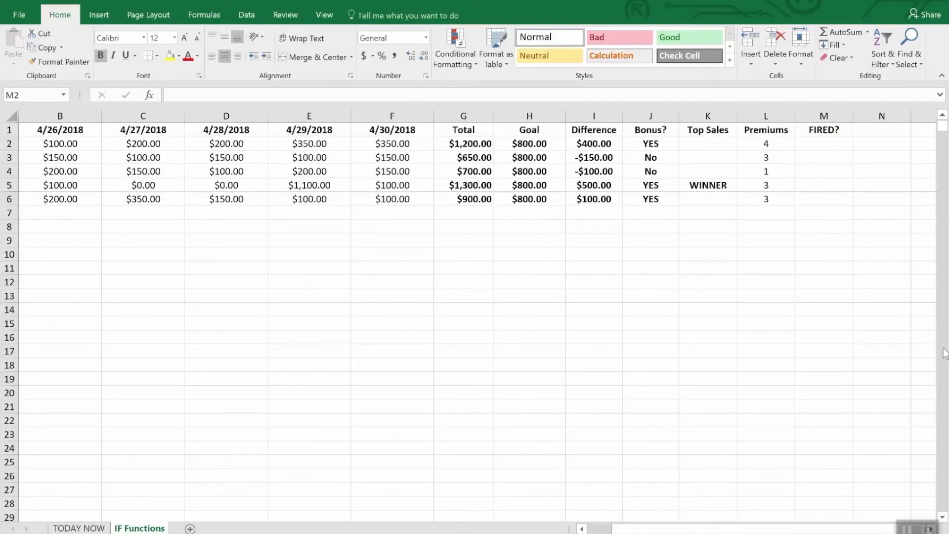
# Enter the formula =IF(OR(I2>=0,L2>2),"Safe","FIRED") in M2 of the FIRED? column
pyautogui.click(829, 146)
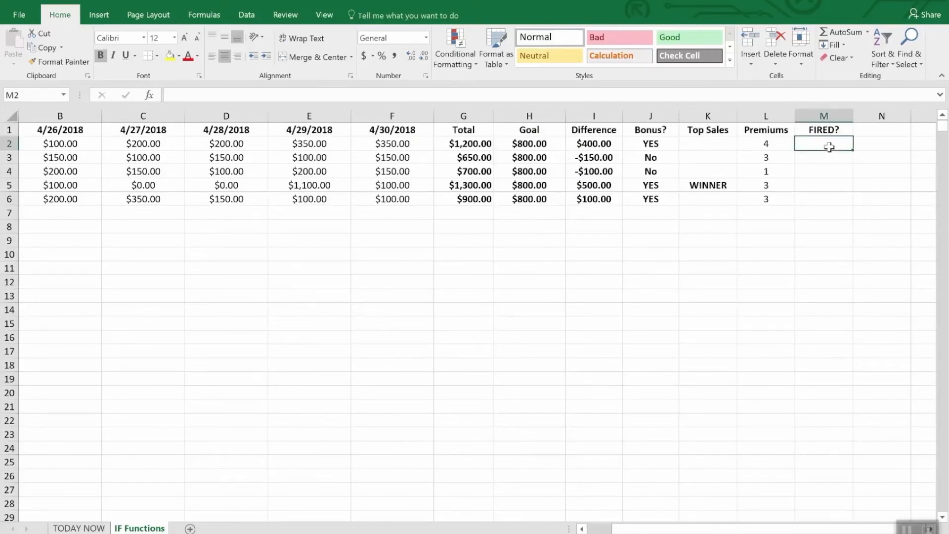
pyautogui.write('=if')
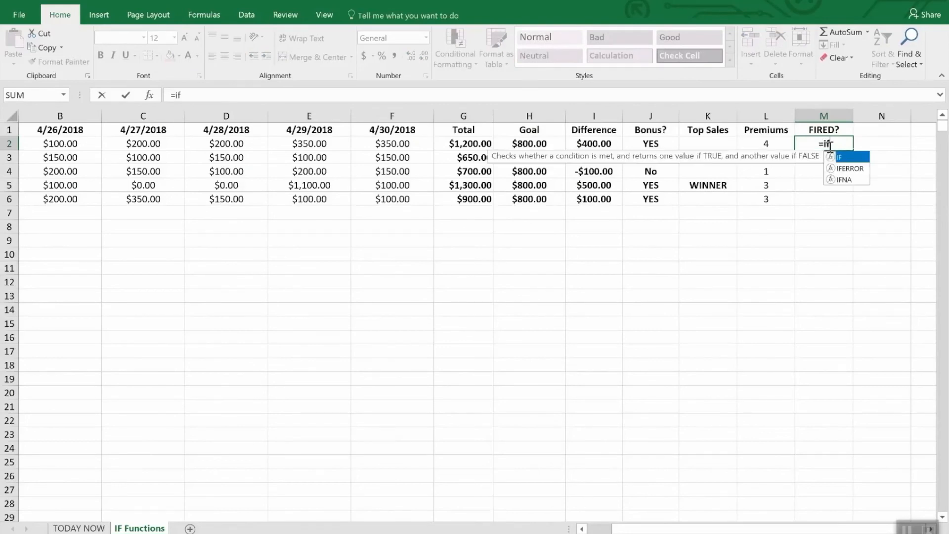
pyautogui.write('90')
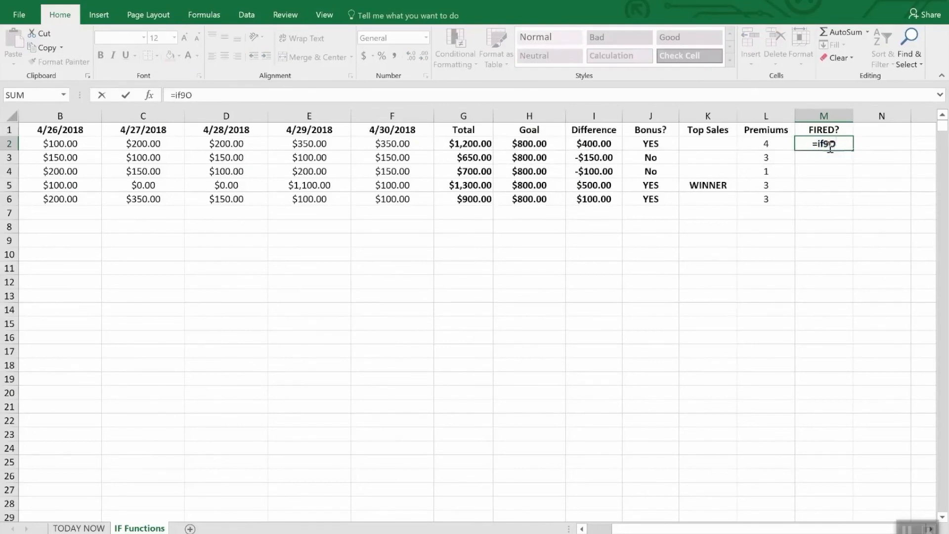
pyautogui.press('BackSpace')
pyautogui.press('BackSpace')
pyautogui.write('(or')
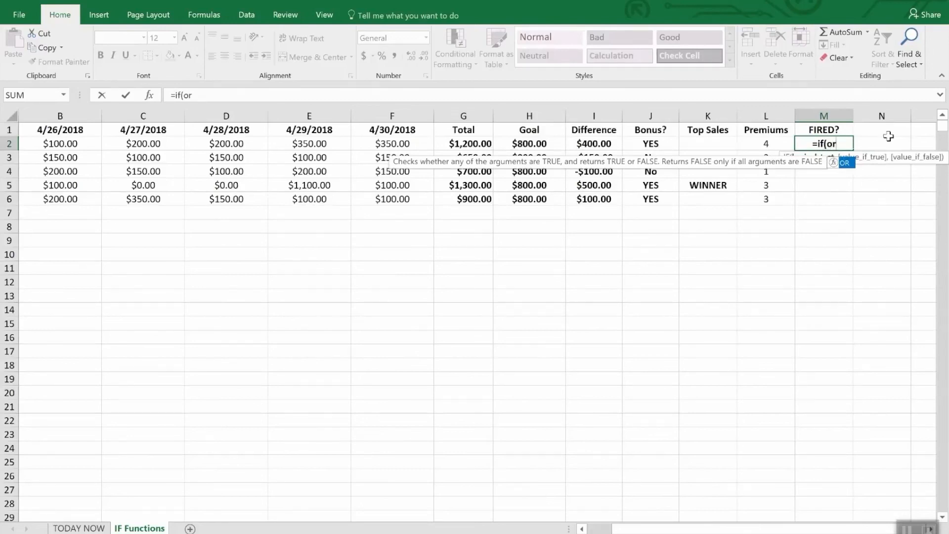
pyautogui.write('(')
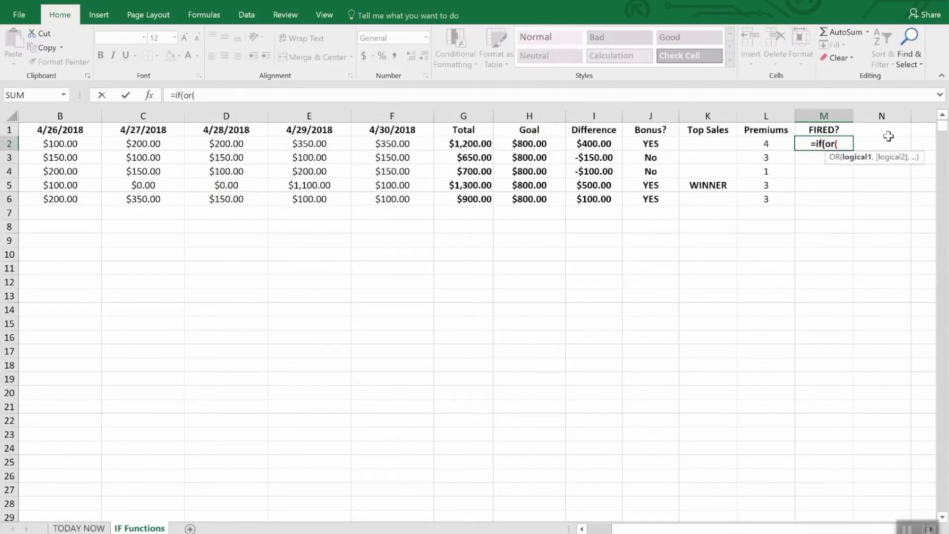
pyautogui.write('i2')
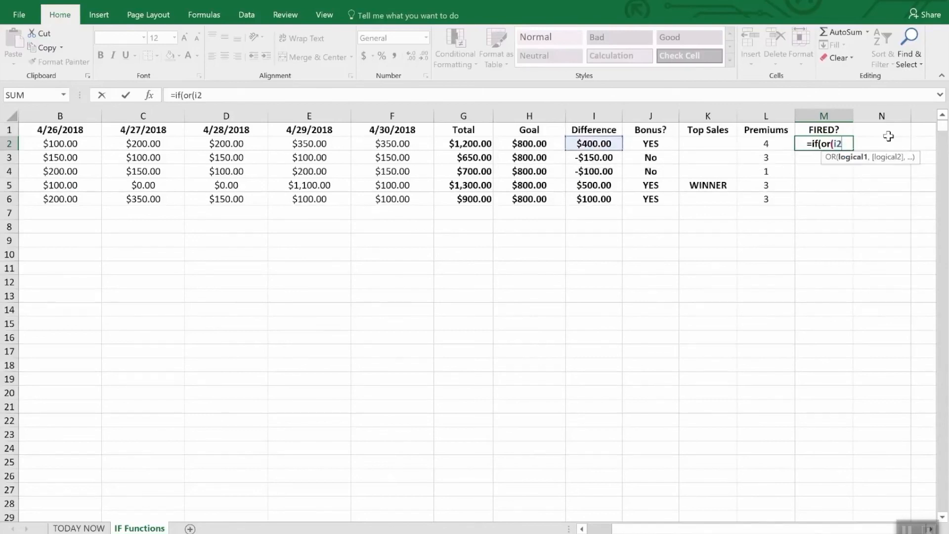
pyautogui.write('>')
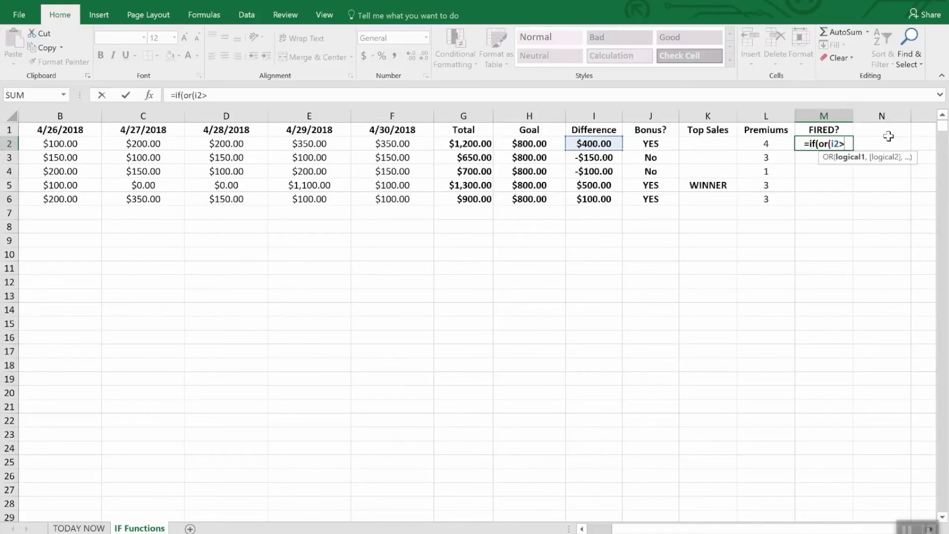
pyautogui.write('=')
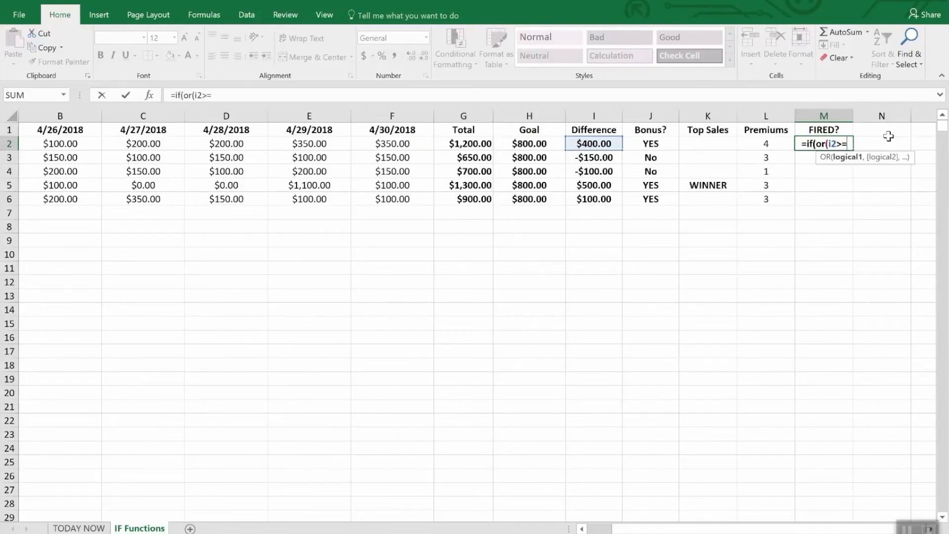
pyautogui.write('0,')
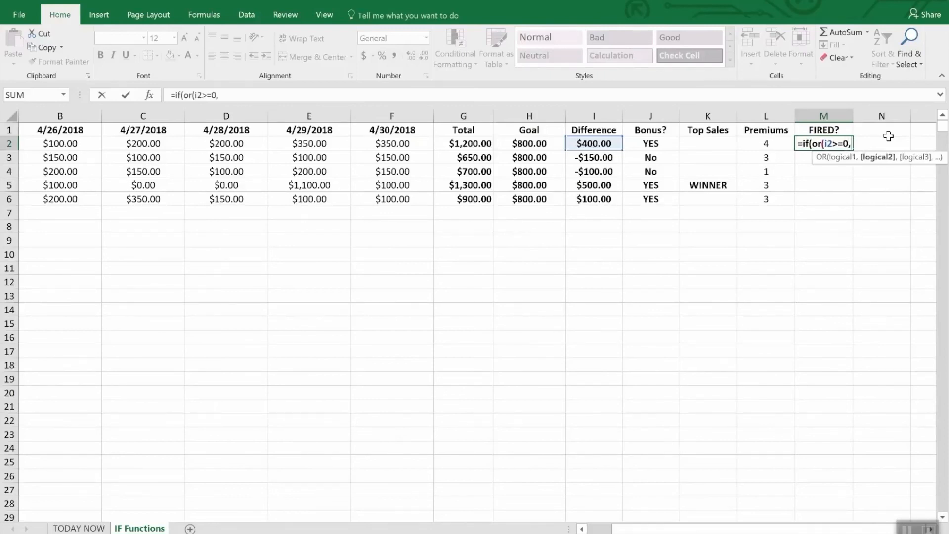
pyautogui.write('l')
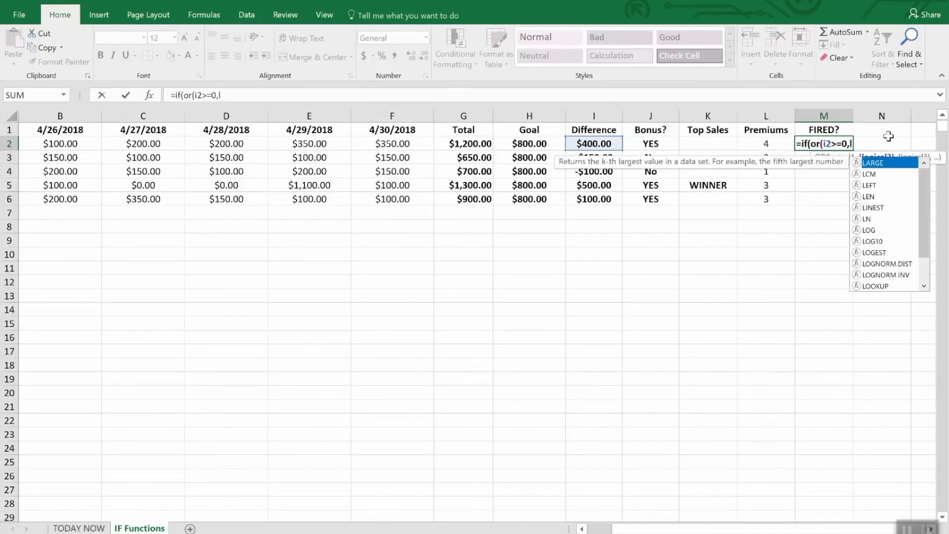
pyautogui.write('2>')
pyautogui.write('2)"')
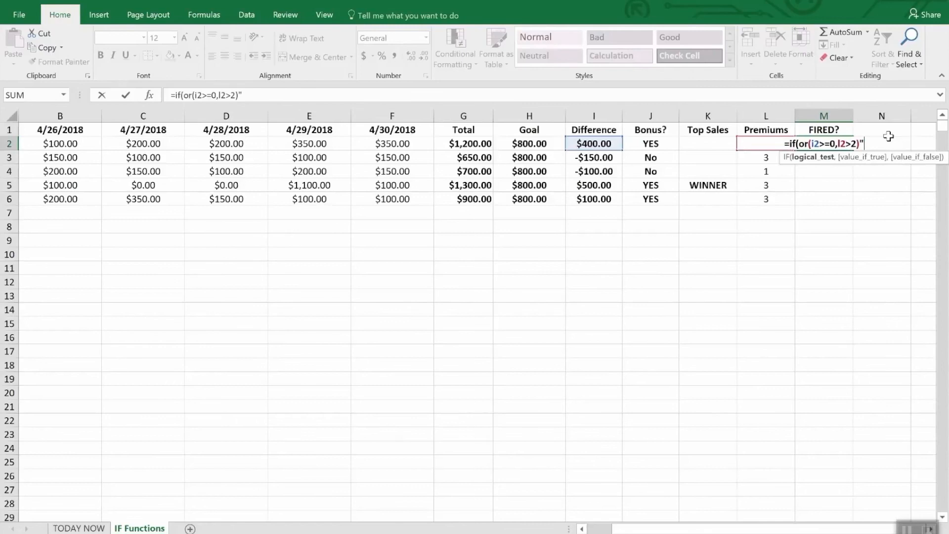
pyautogui.press('BackSpace')
pyautogui.write(',')
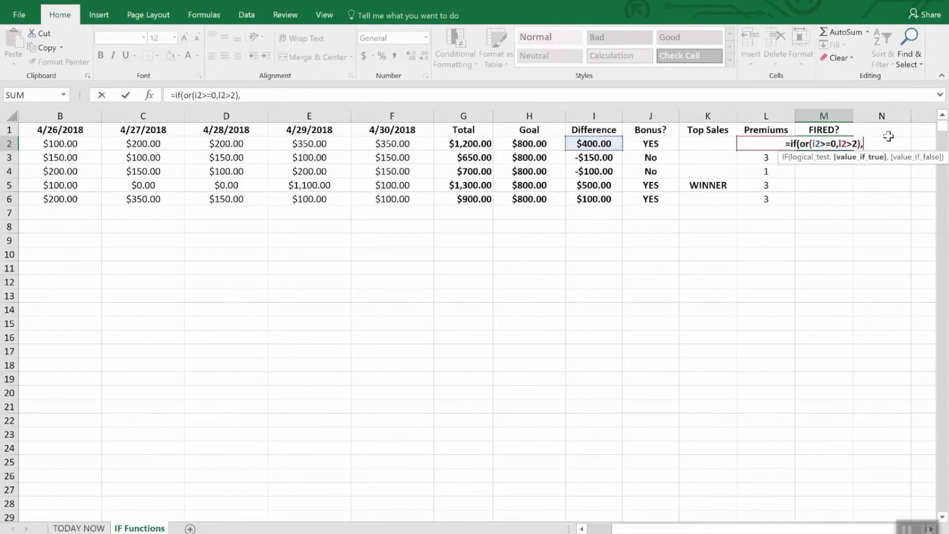
pyautogui.write('"Sa')
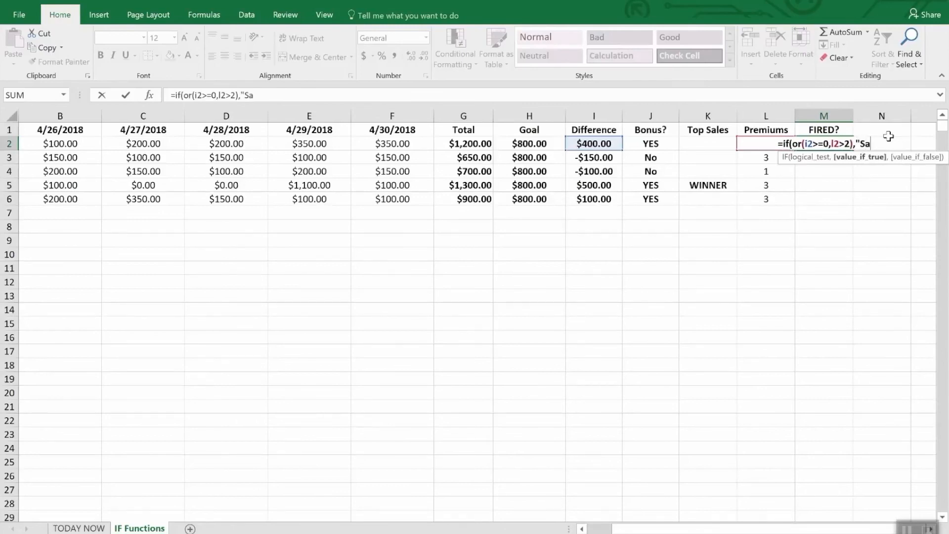
pyautogui.write('fe",')
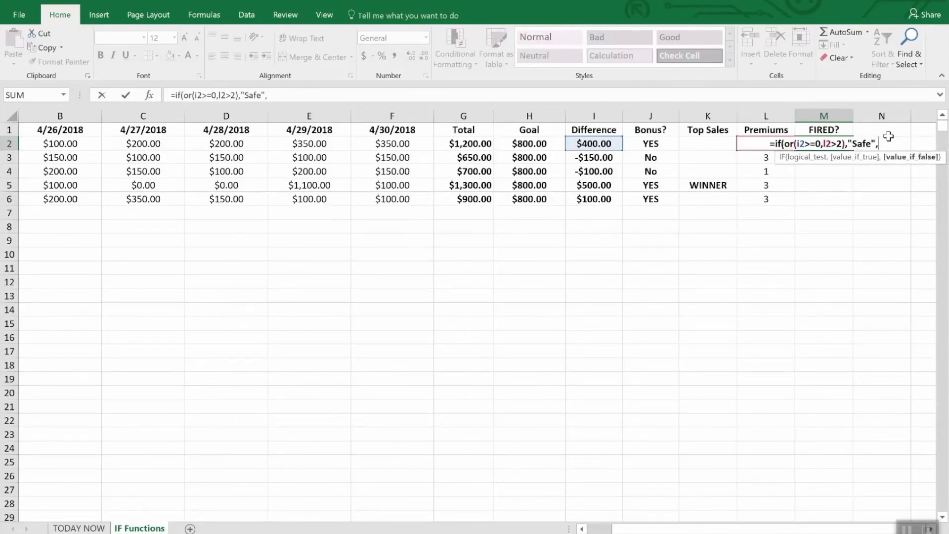
pyautogui.write('"FIRED"')
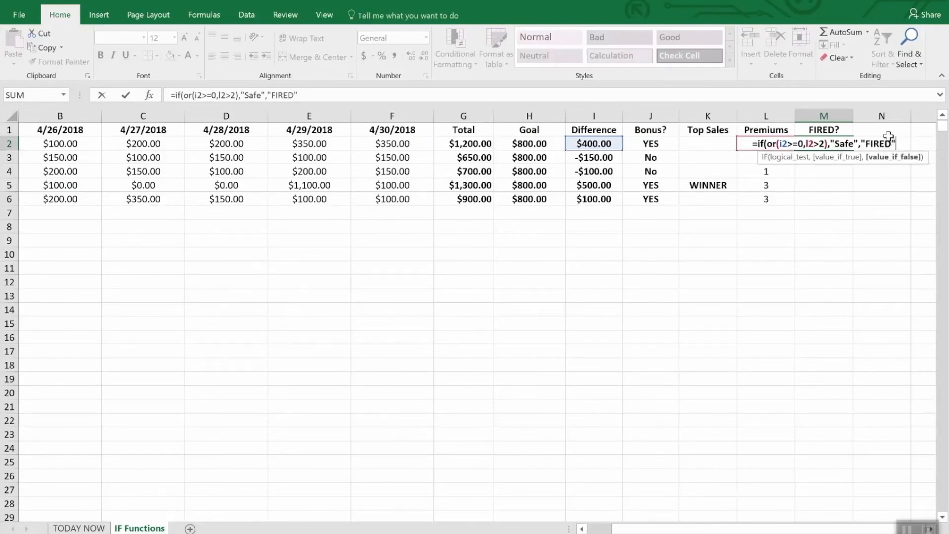
pyautogui.press('Return')
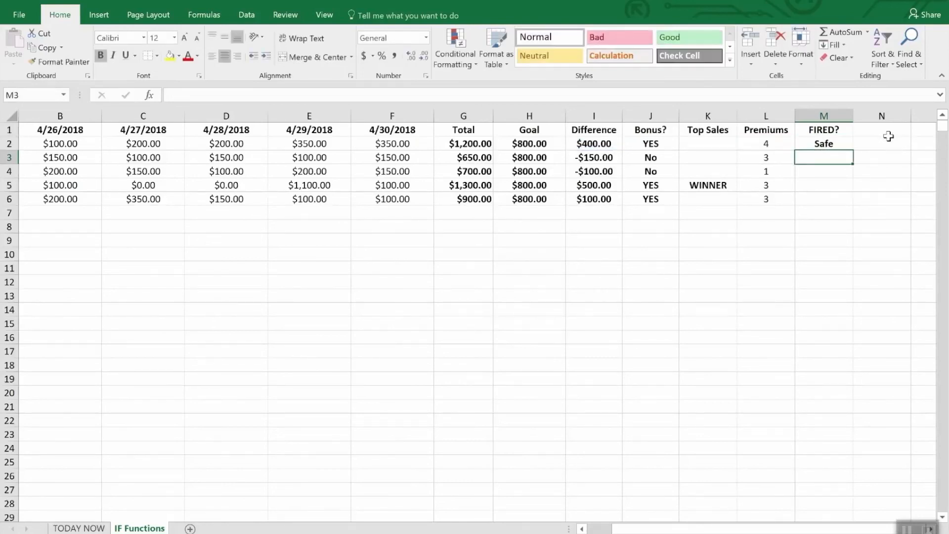
# Fill the M2 formula down through M6 and check row 4's Difference and Premiums values against its result
pyautogui.press('Down')
pyautogui.press('Up')
pyautogui.press('Up')
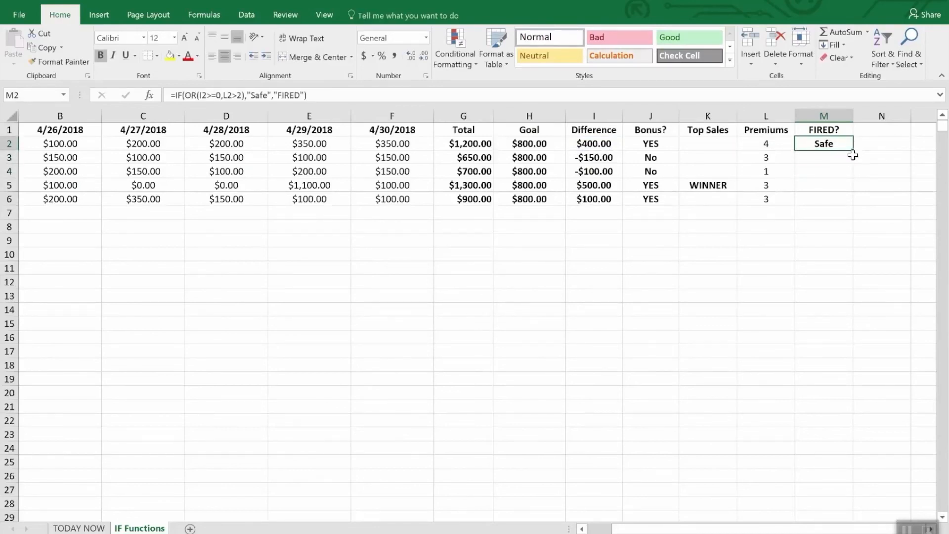
pyautogui.moveTo(849, 148); pyautogui.dragTo(846, 200)
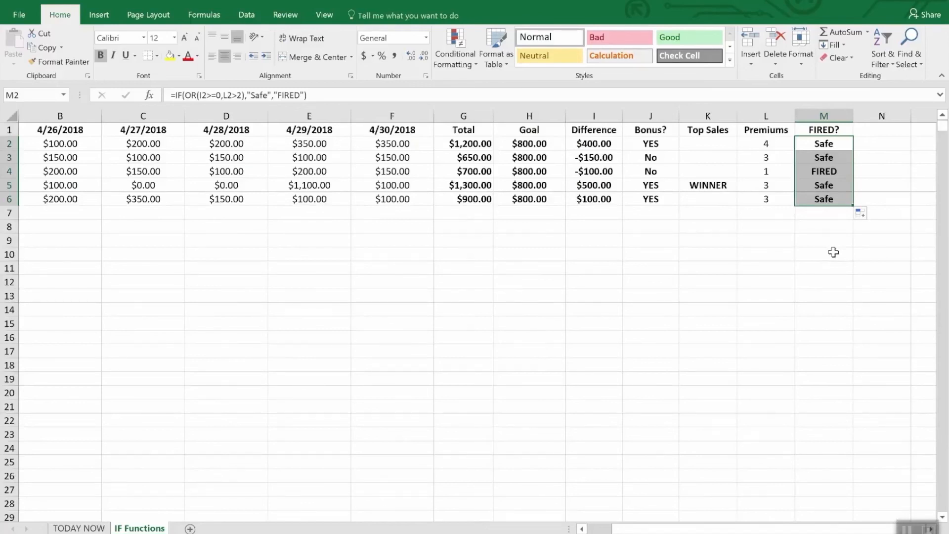
pyautogui.click(594, 174)
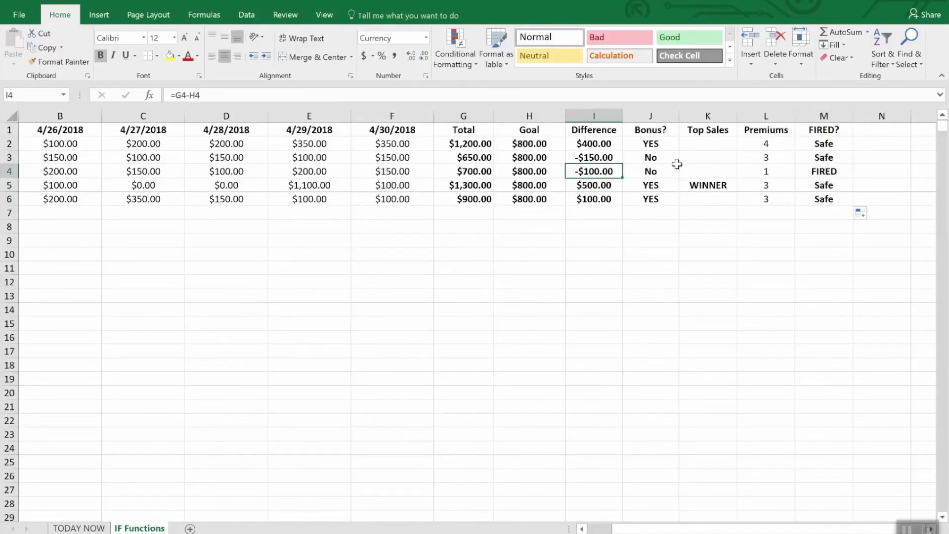
pyautogui.click(770, 171)
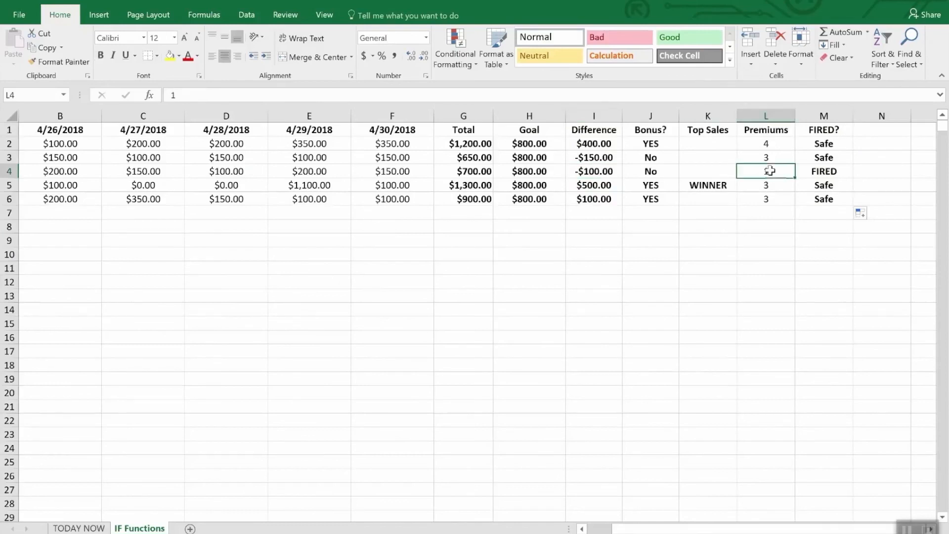